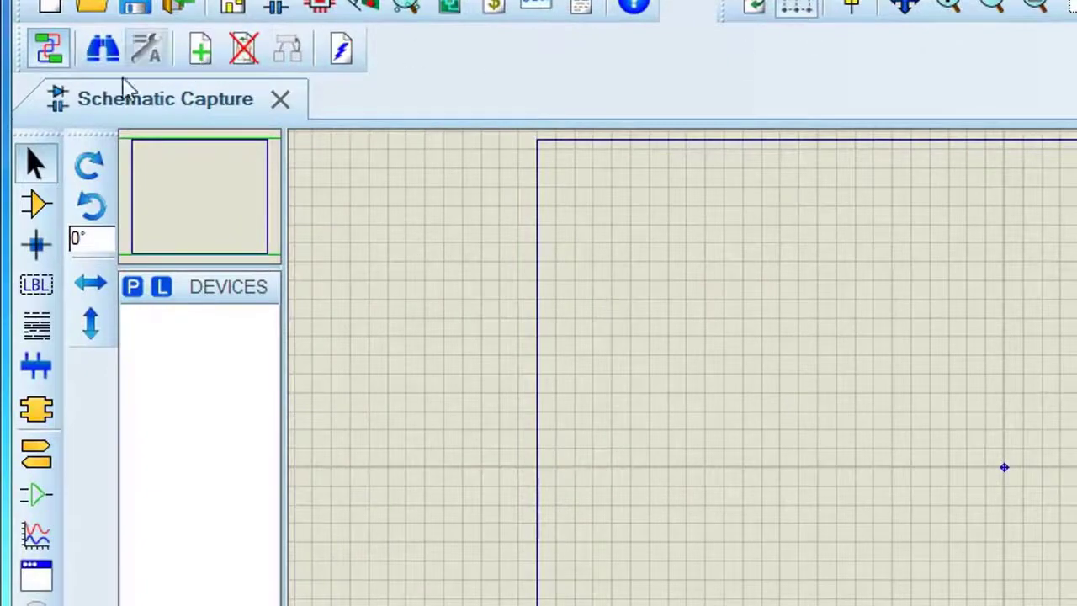
Pick the 2N2222 NPN transistor from the BIPOLAR library and place it slightly up and left of the sheet's centre
{"action": "left_click", "coordinate": [40, 204]}
{"action": "left_click", "coordinate": [133, 290]}
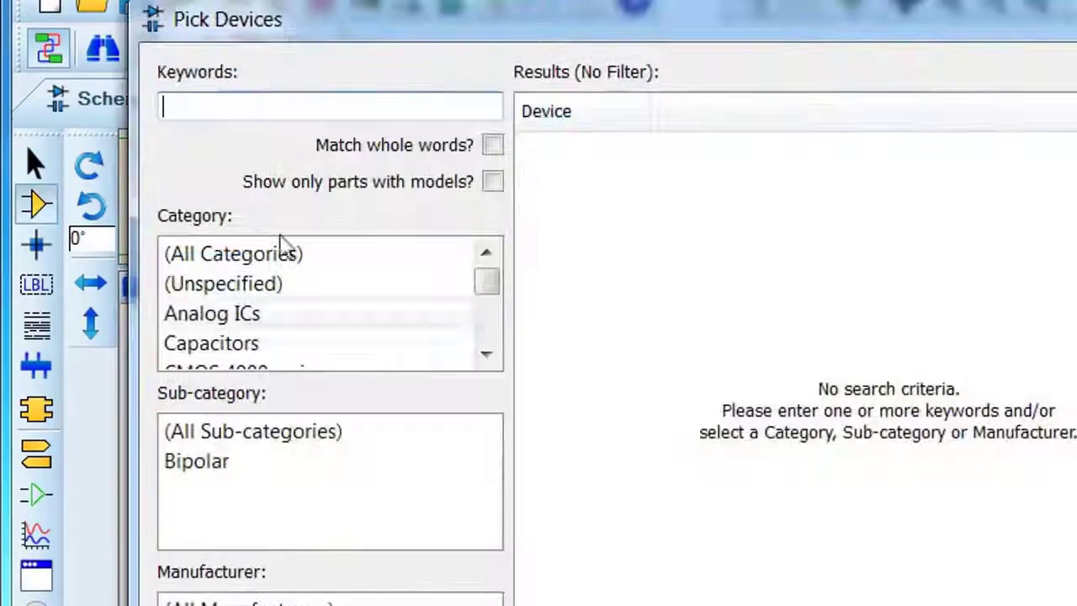
{"action": "type", "text": "2n"}
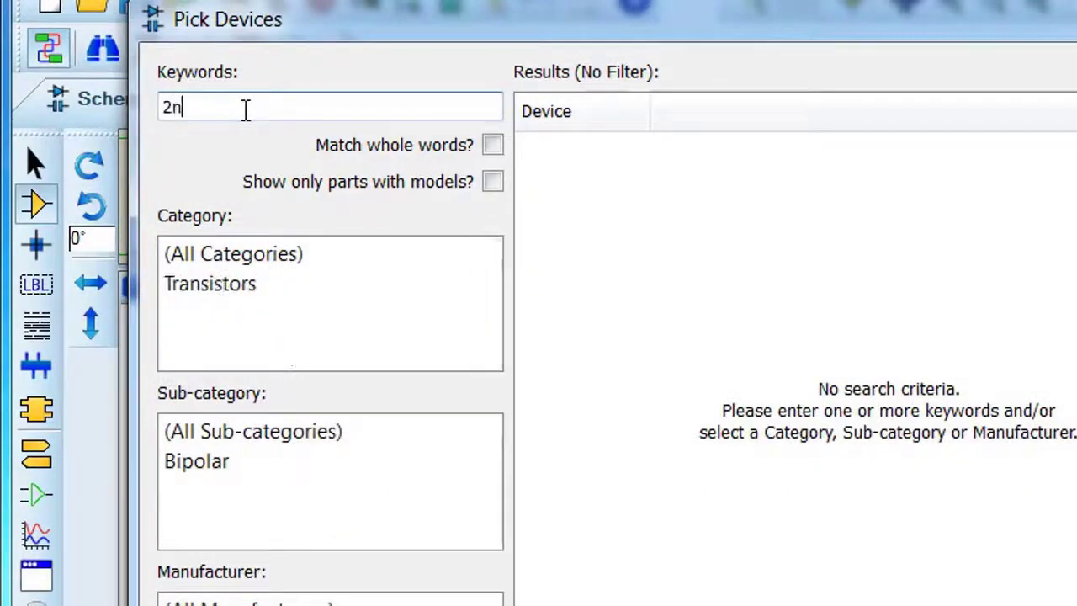
{"action": "type", "text": "2222"}
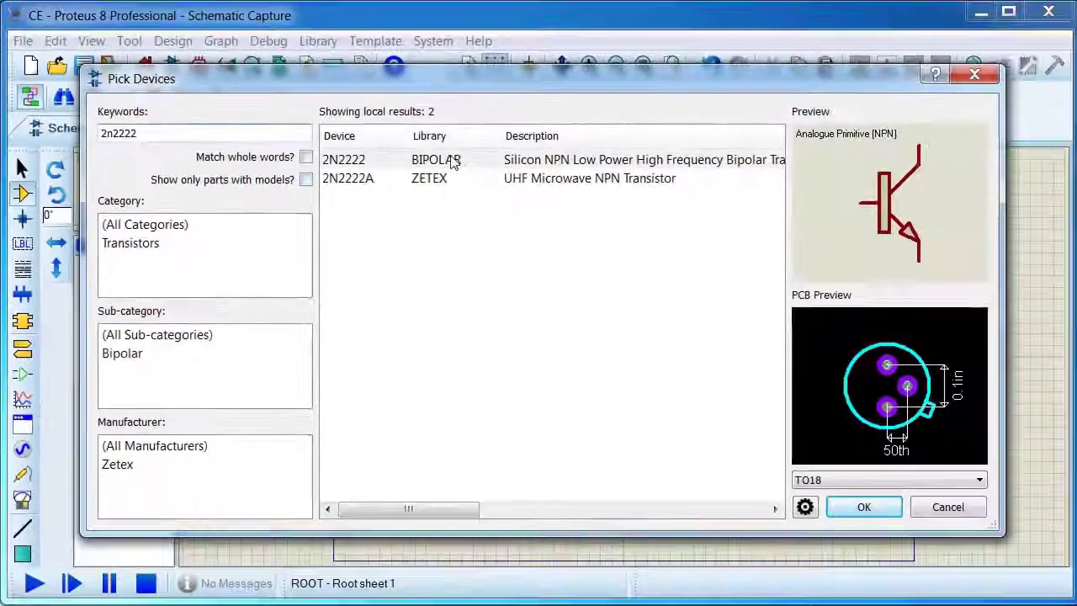
{"action": "left_click", "coordinate": [523, 159]}
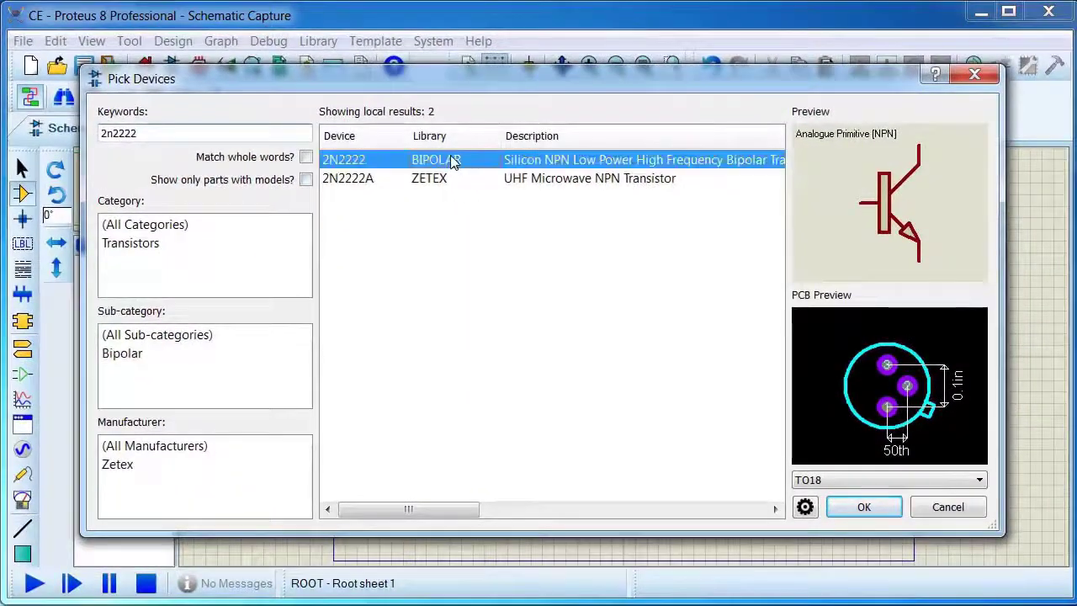
{"action": "left_click", "coordinate": [981, 551]}
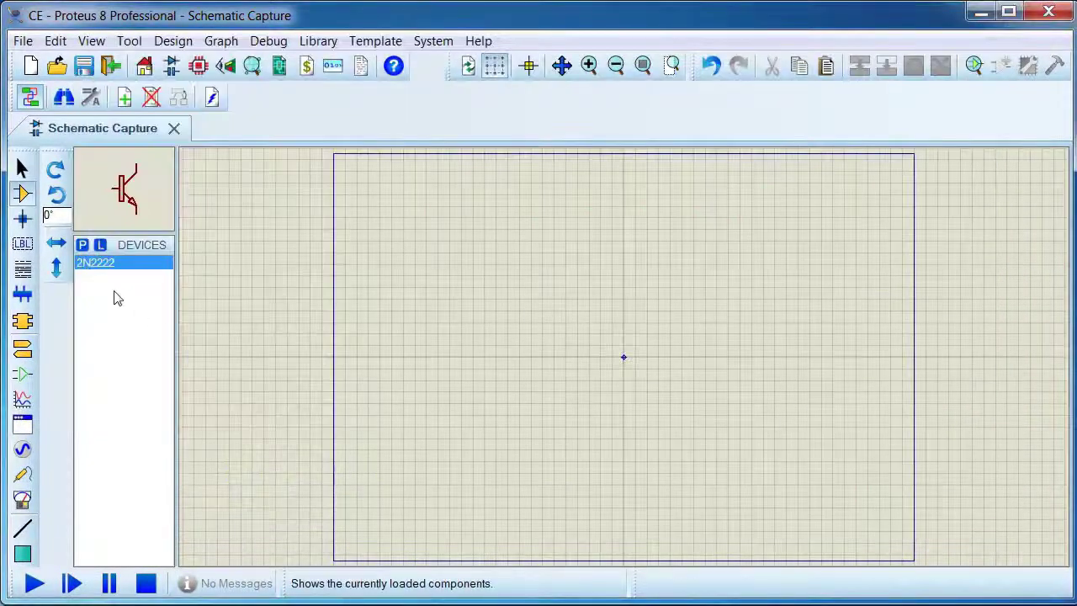
{"action": "left_click", "coordinate": [567, 324]}
{"action": "left_click", "coordinate": [560, 323]}
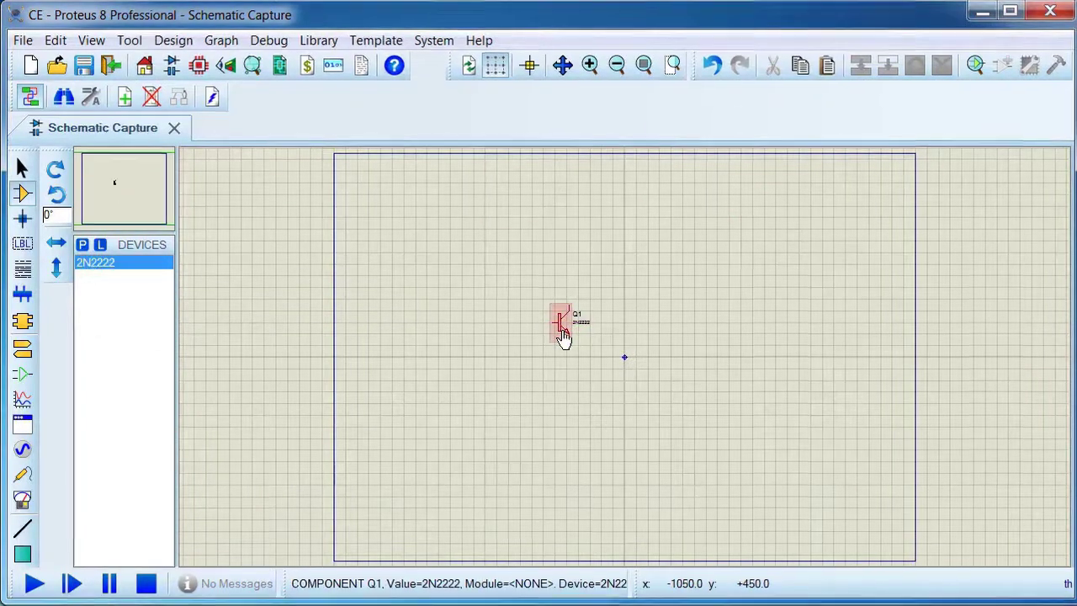
Place a GROUND terminal below the transistor and wire the emitter to it
{"action": "scroll", "coordinate": [563, 331], "scroll_direction": "up", "scroll_amount": 3}
{"action": "left_click", "coordinate": [31, 332]}
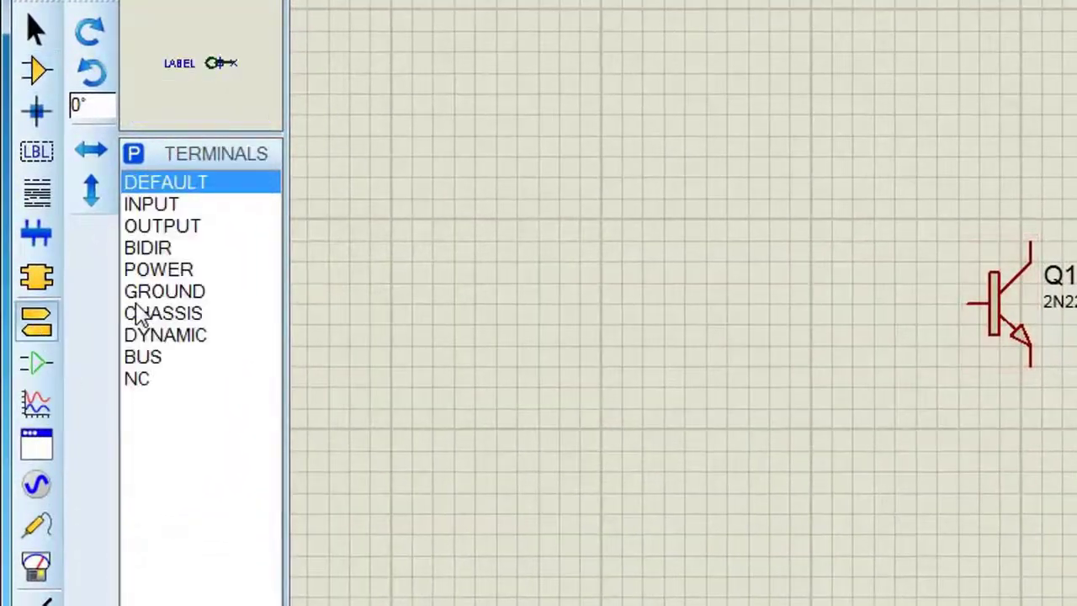
{"action": "left_click", "coordinate": [150, 290]}
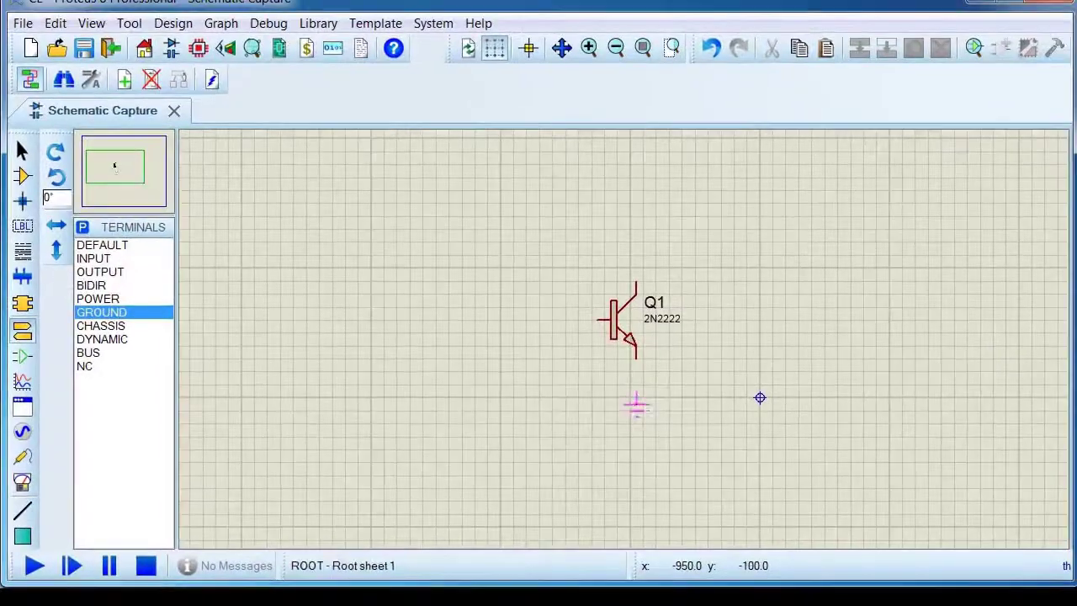
{"action": "left_click", "coordinate": [1033, 432]}
{"action": "left_click", "coordinate": [636, 359]}
{"action": "left_click", "coordinate": [636, 397]}
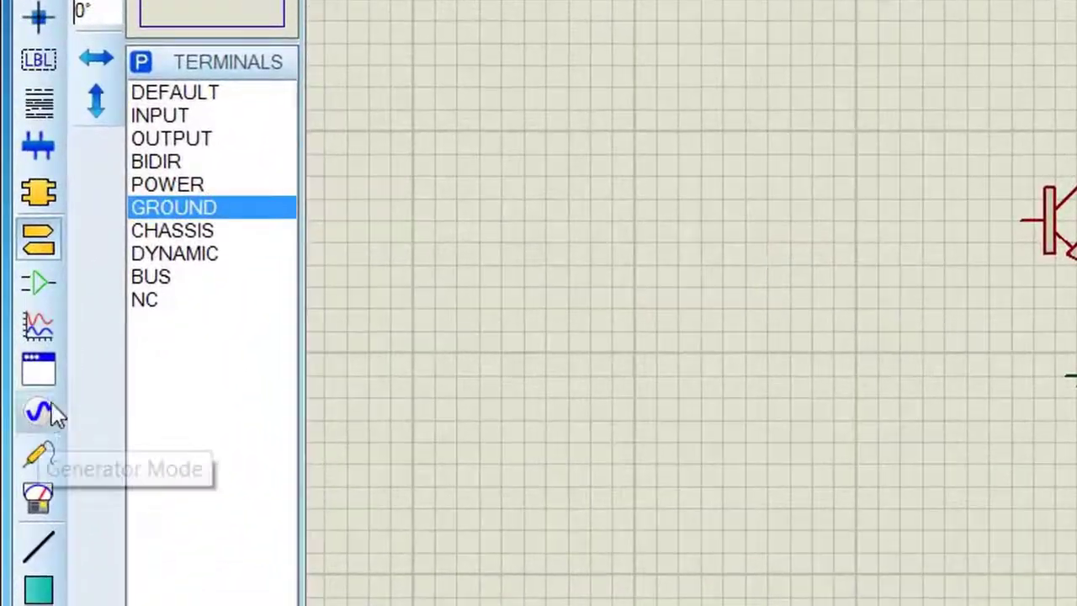
Place a DC generator up and left of the transistor and wire it to the base
{"action": "left_click", "coordinate": [52, 407]}
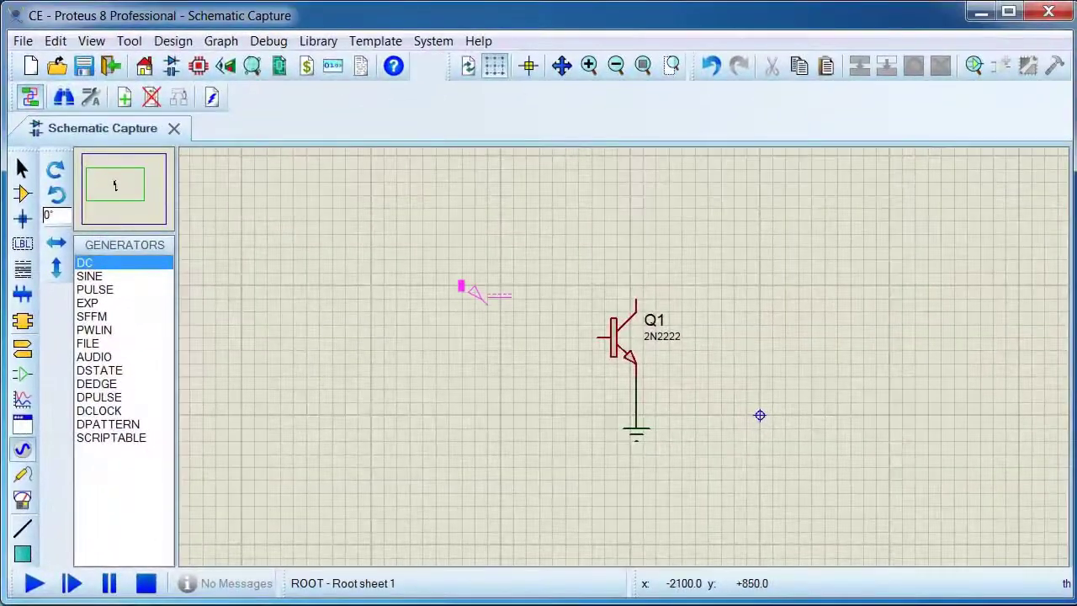
{"action": "left_click", "coordinate": [492, 305]}
{"action": "left_click", "coordinate": [487, 304]}
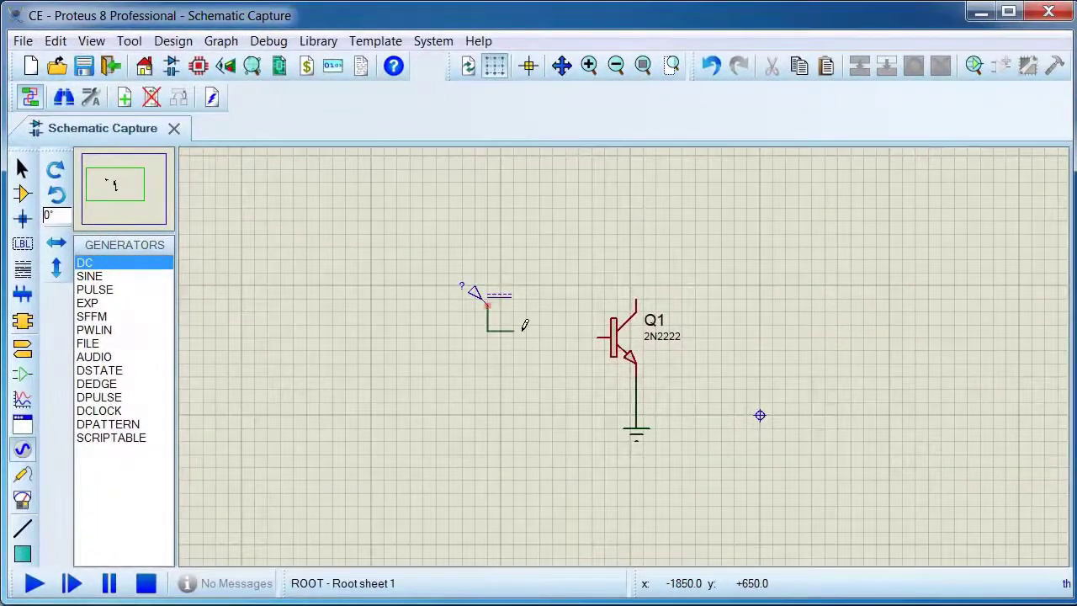
{"action": "left_click", "coordinate": [593, 337]}
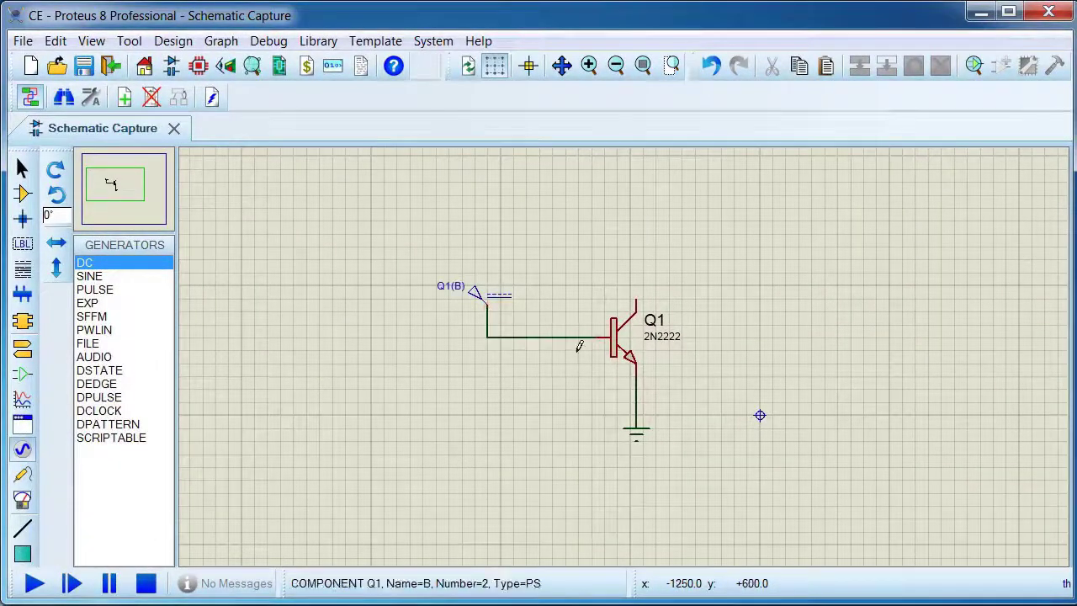
Name the base generator IB and make it a DC current source of 1m amps
{"action": "double_click", "coordinate": [476, 302]}
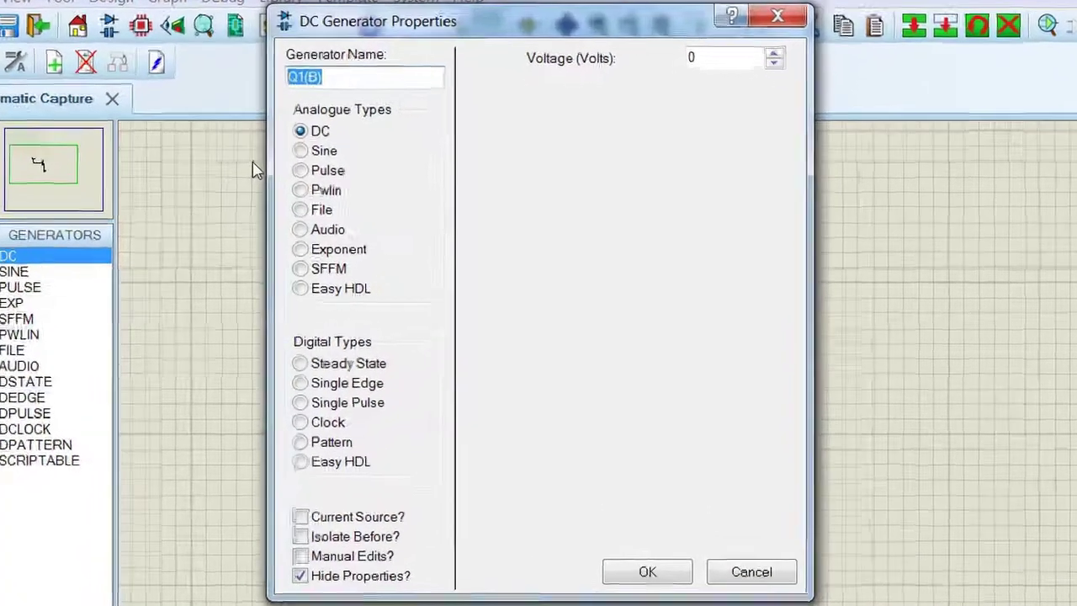
{"action": "type", "text": "IB"}
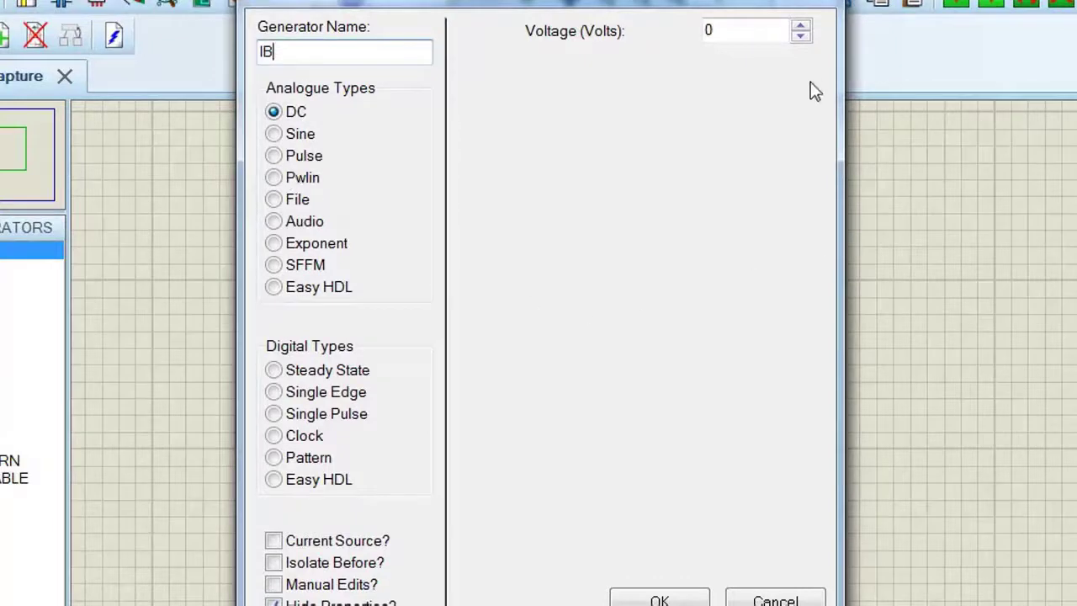
{"action": "left_click", "coordinate": [736, 30]}
{"action": "double_click", "coordinate": [736, 30]}
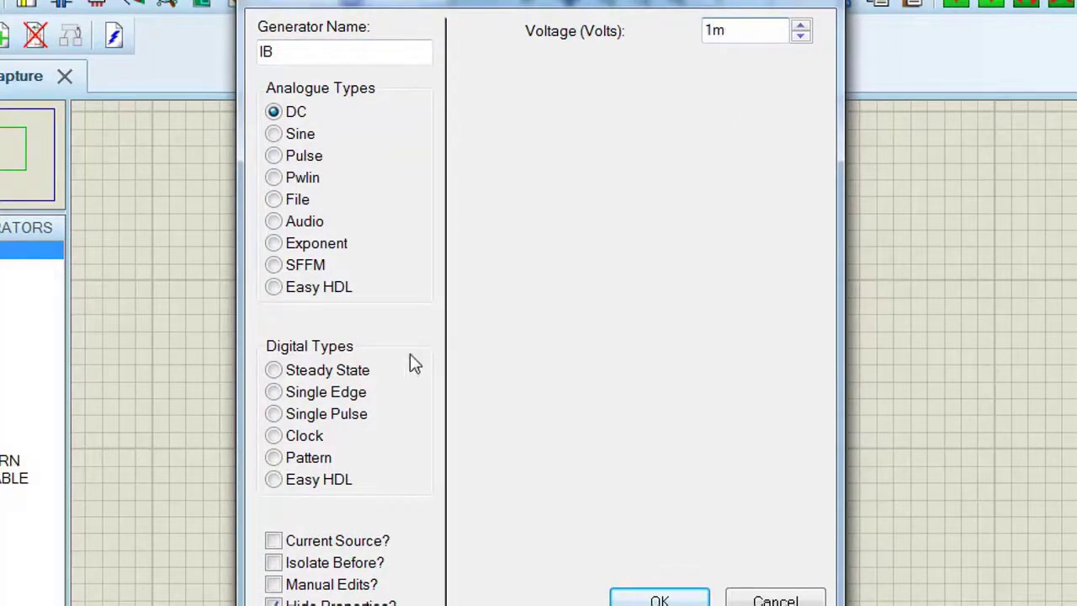
{"action": "type", "text": "1m"}
{"action": "left_click", "coordinate": [274, 541]}
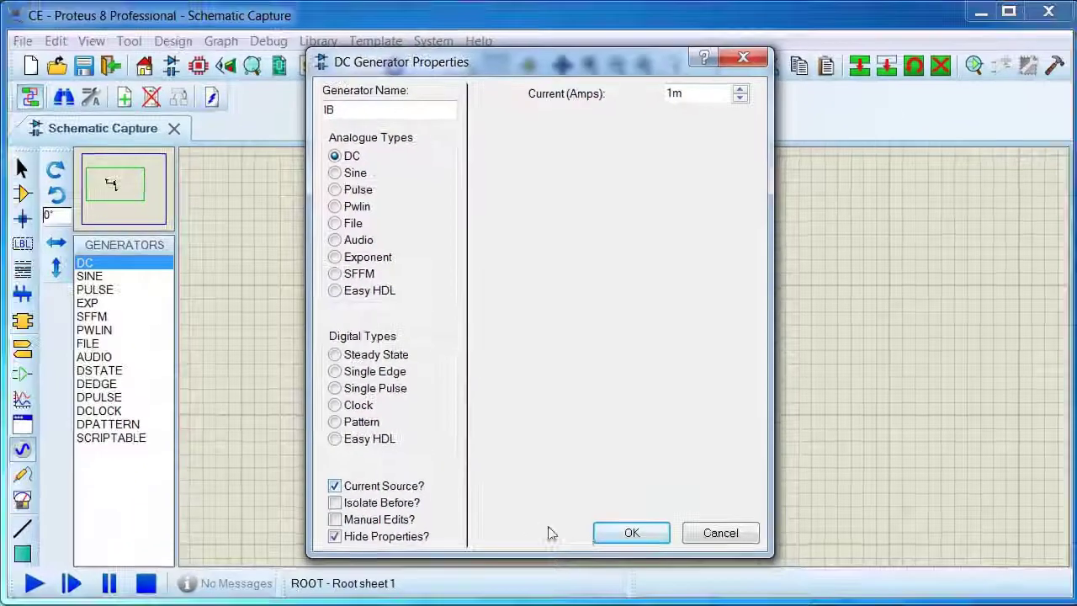
{"action": "left_click", "coordinate": [603, 533]}
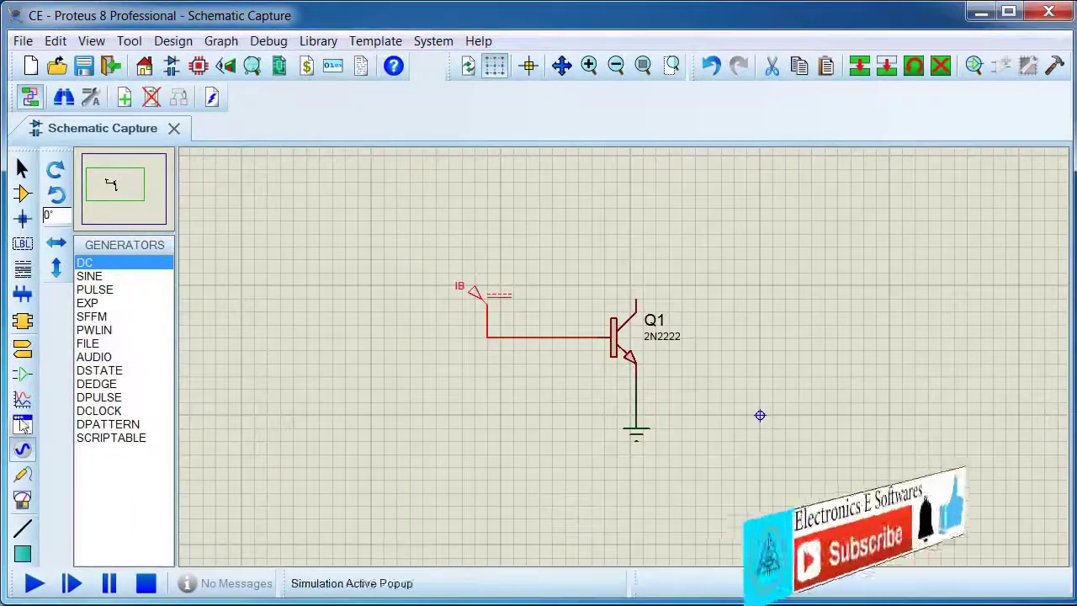
Place a second DC generator above the transistor and wire it to the collector
{"action": "left_click", "coordinate": [578, 195]}
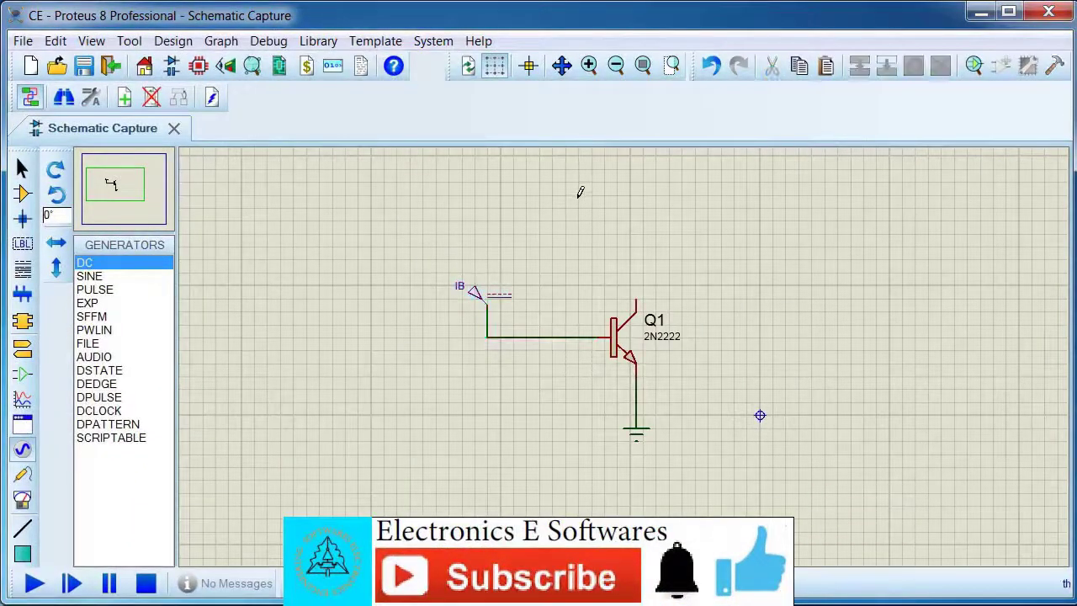
{"action": "left_click", "coordinate": [547, 182]}
{"action": "left_click", "coordinate": [546, 182]}
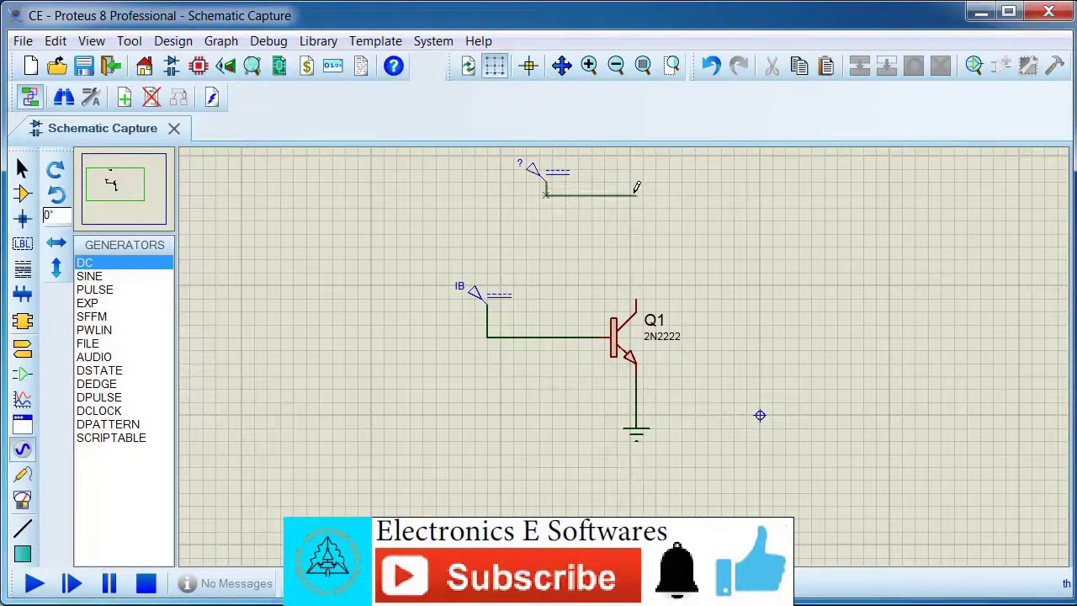
{"action": "left_click", "coordinate": [639, 294]}
Name the collector generator VCE and set its voltage to 1 V
{"action": "double_click", "coordinate": [537, 171]}
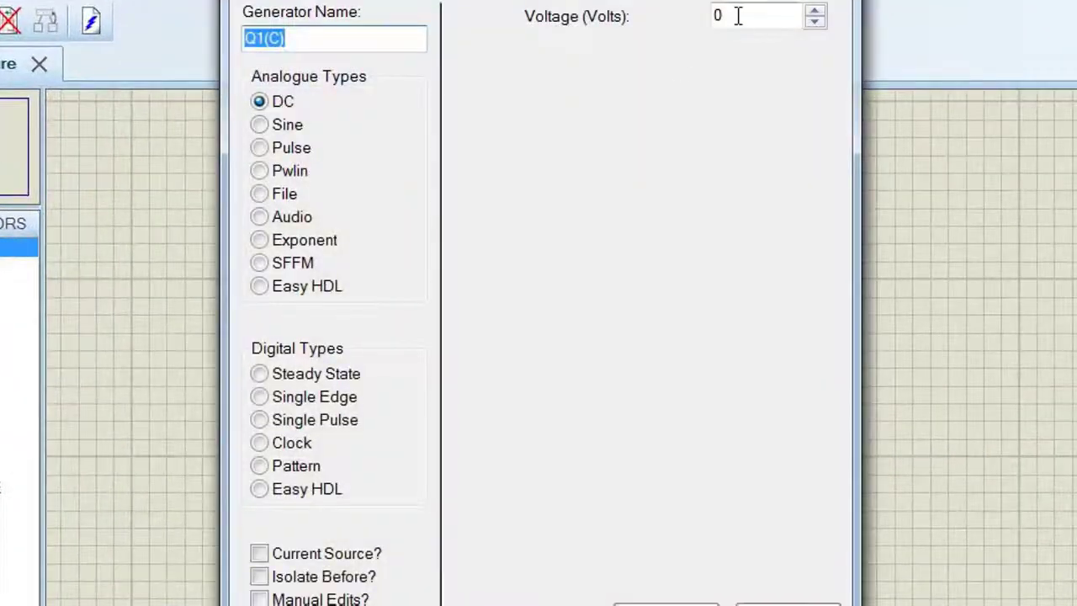
{"action": "type", "text": "1"}
{"action": "left_click_drag", "start_coordinate": [324, 34], "coordinate": [214, 121]}
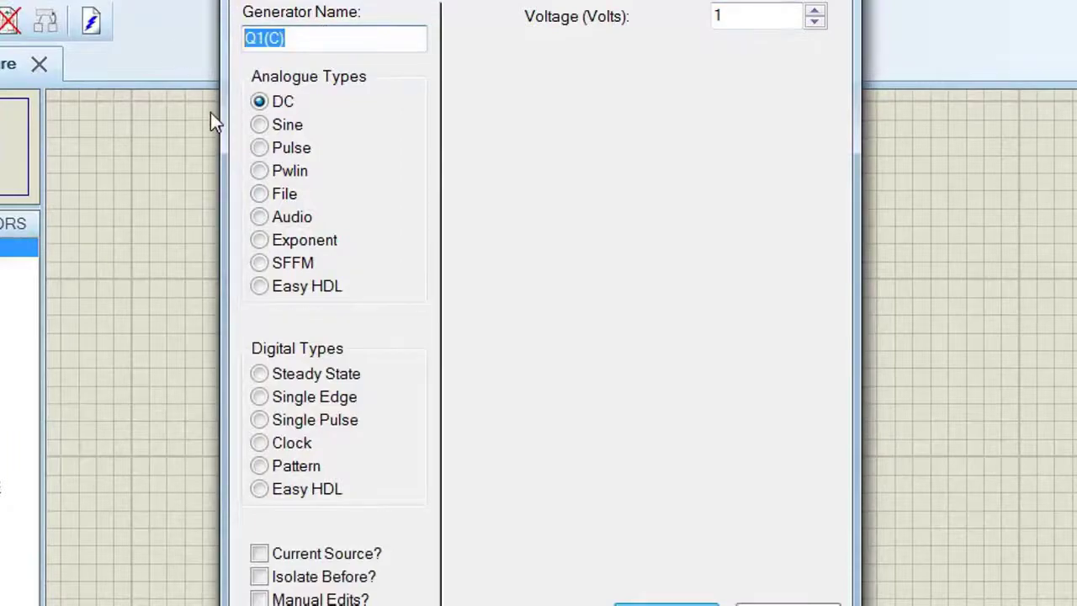
{"action": "type", "text": "VCE"}
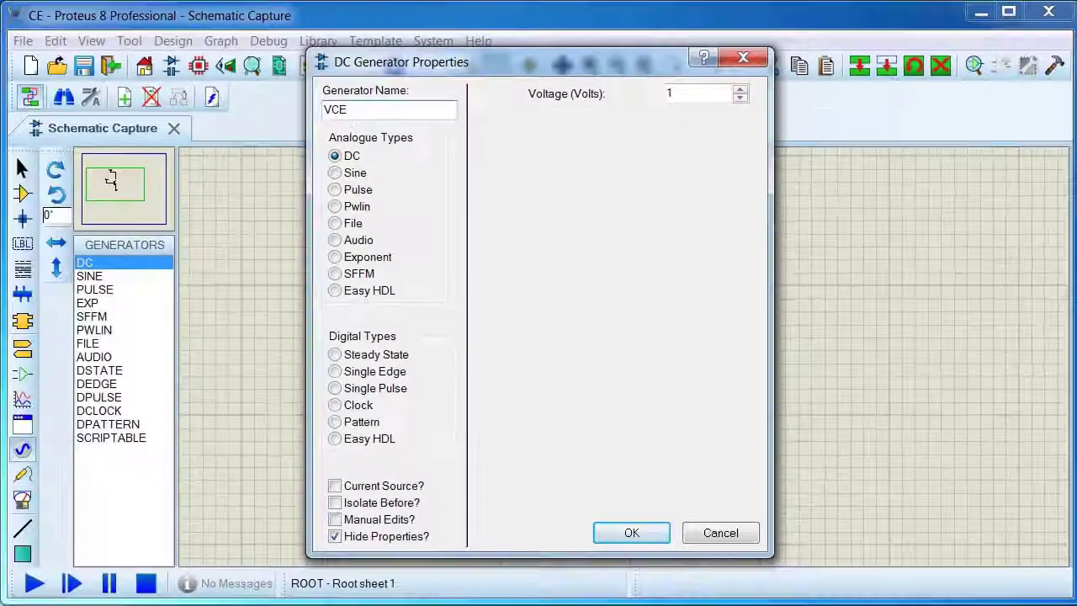
{"action": "left_click", "coordinate": [633, 531]}
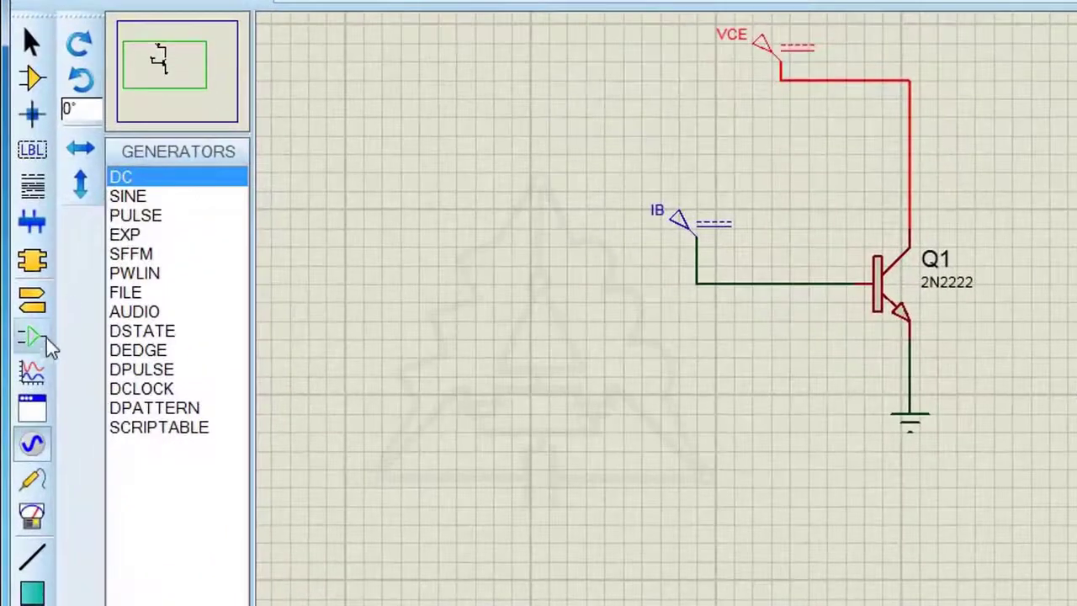
Place a current probe rotated to 270° on the collector wire, with its arrow pointing down along the wire
{"action": "left_click", "coordinate": [32, 479]}
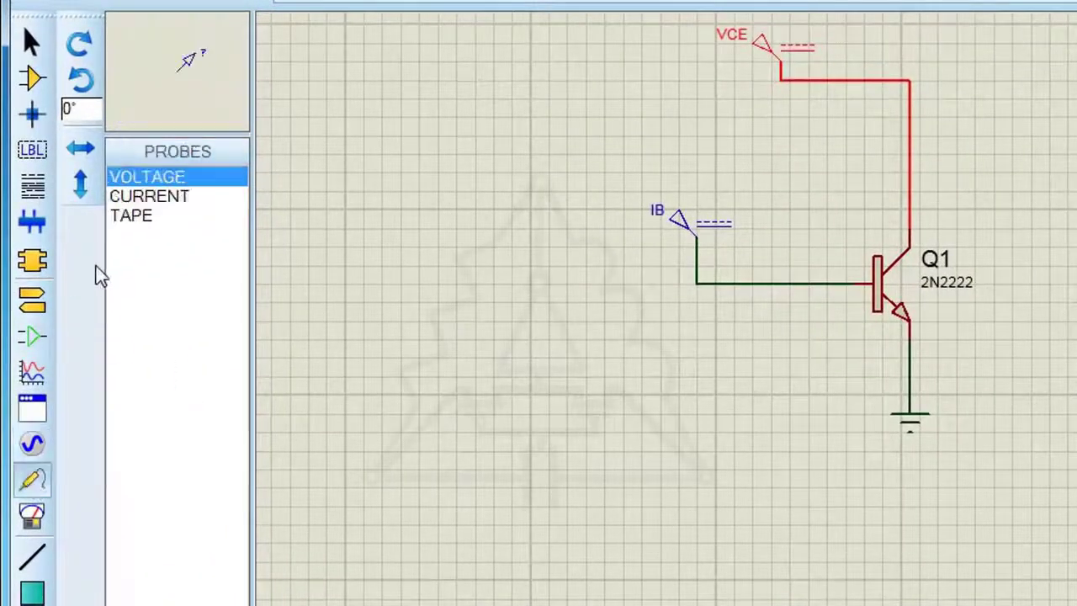
{"action": "left_click", "coordinate": [132, 197]}
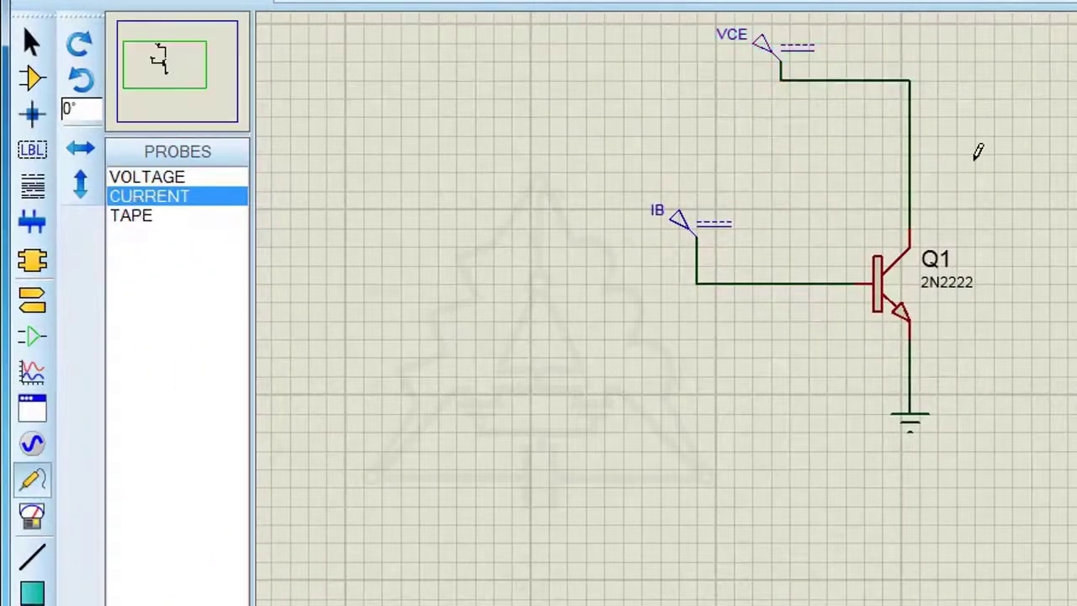
{"action": "key", "text": "KP_Add"}
{"action": "key", "text": "KP_Add"}
{"action": "key", "text": "KP_Add"}
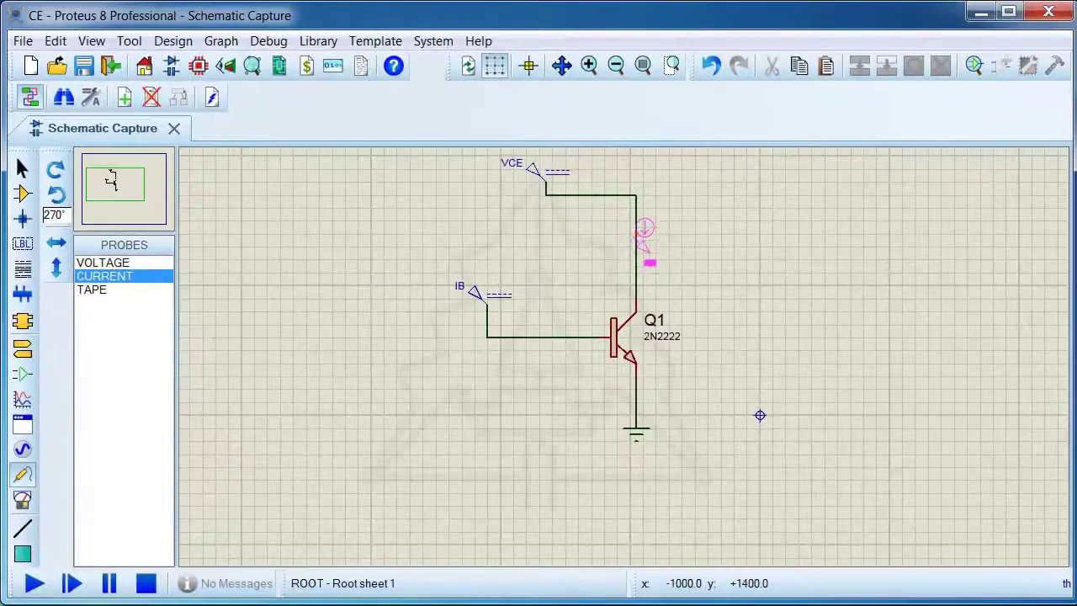
{"action": "left_click", "coordinate": [637, 214]}
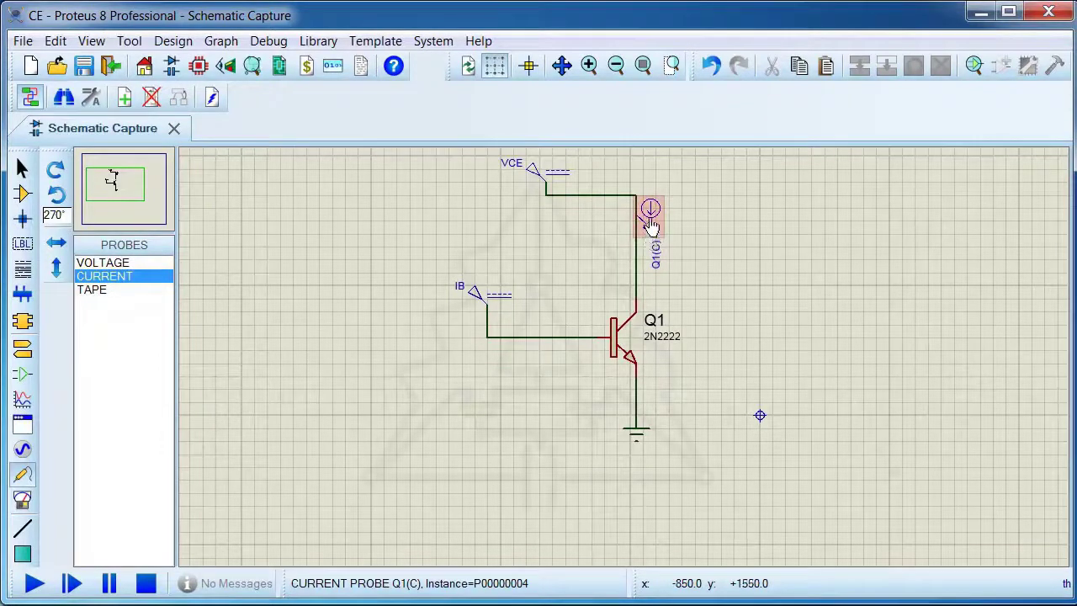
Rename the collector current probe as IC
{"action": "left_click", "coordinate": [651, 226]}
{"action": "left_click", "coordinate": [651, 225]}
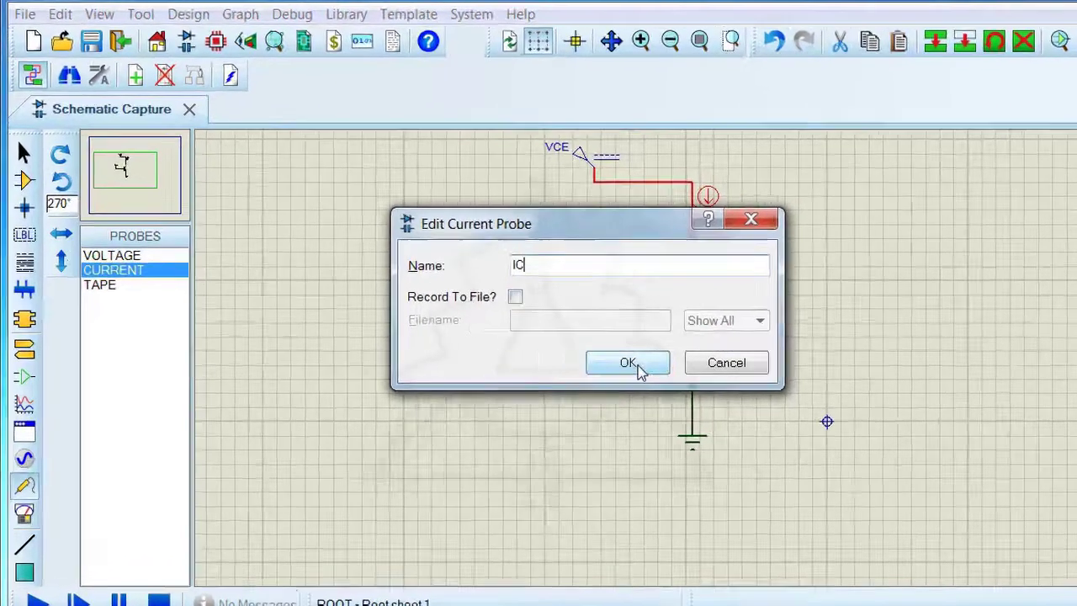
{"action": "left_click", "coordinate": [577, 361]}
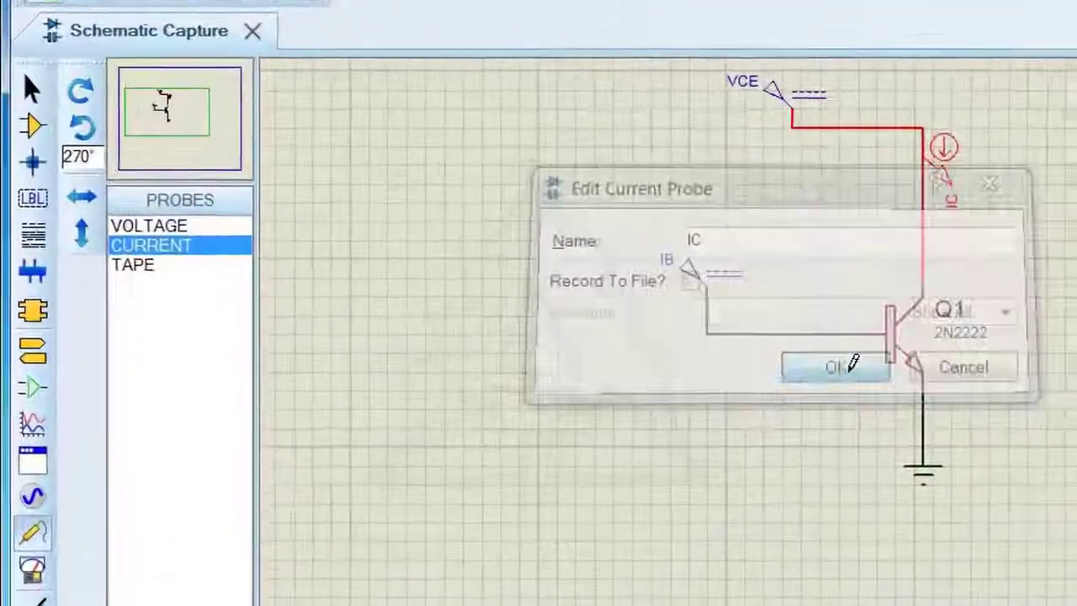
Draw a TRANSFER graph beside the transistor circuit and add the IC probe to it as a trace
{"action": "left_click", "coordinate": [34, 425]}
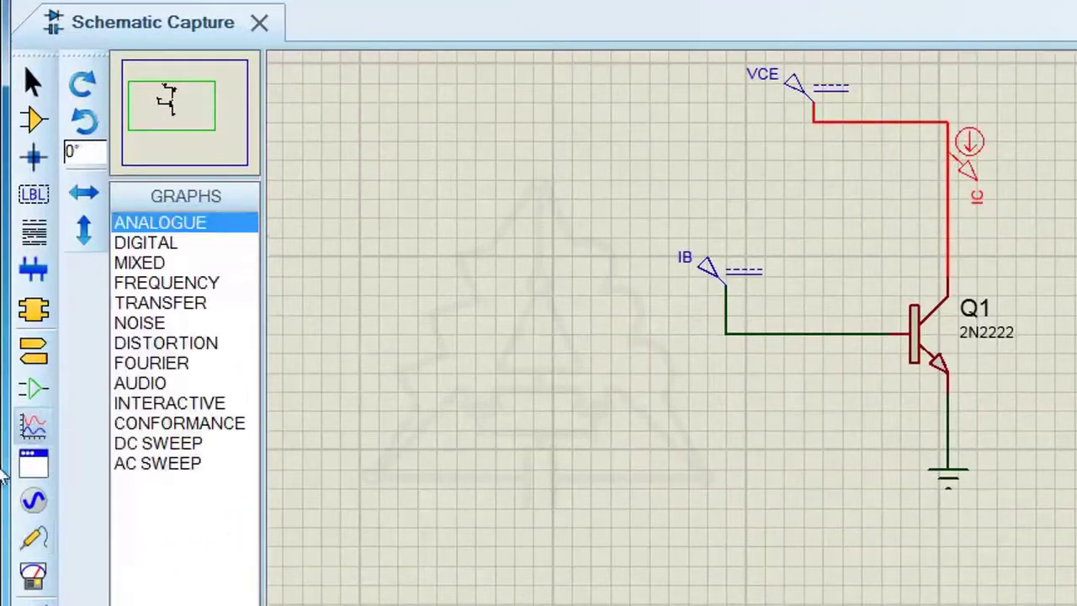
{"action": "left_click", "coordinate": [133, 303]}
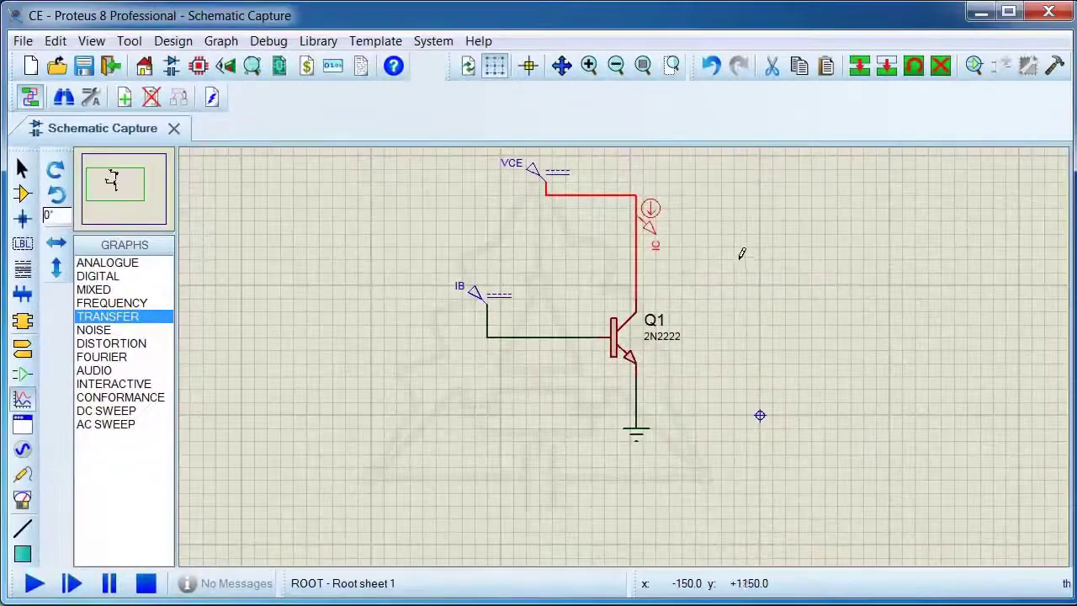
{"action": "left_click_drag", "start_coordinate": [727, 227], "coordinate": [1026, 447]}
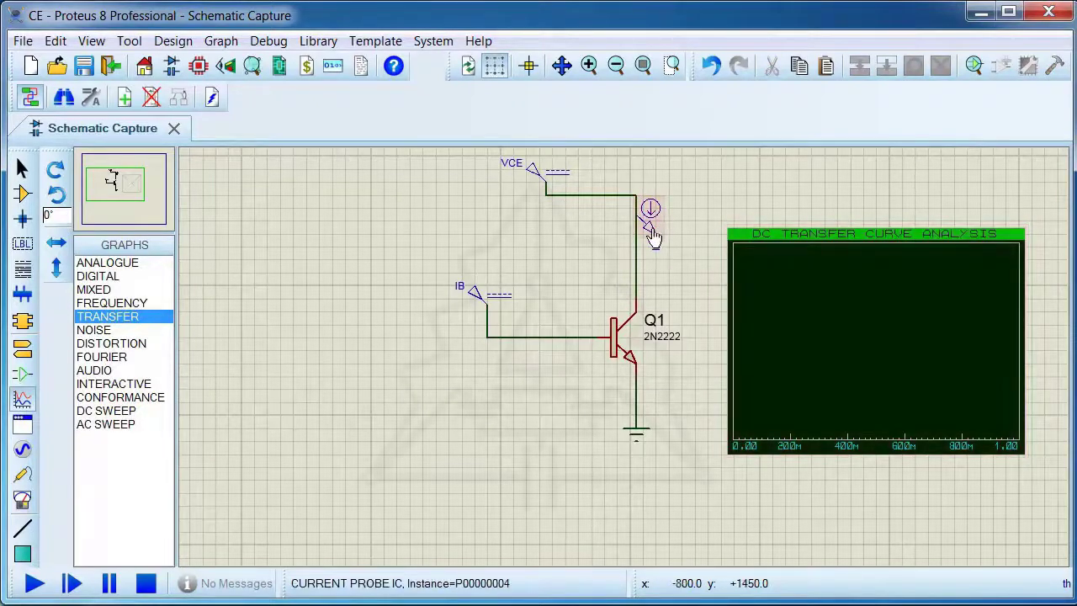
{"action": "mouse_move", "coordinate": [652, 231]}
{"action": "left_mouse_down"}
{"action": "mouse_move", "coordinate": [649, 214]}
{"action": "mouse_move", "coordinate": [767, 290]}
{"action": "mouse_move", "coordinate": [766, 316]}
{"action": "left_mouse_up"}
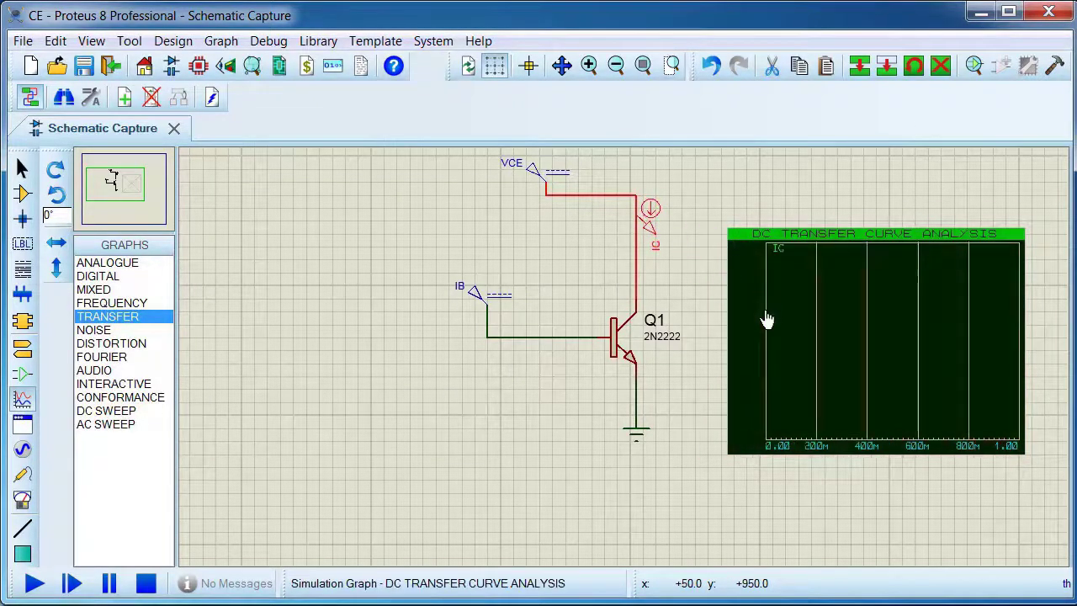
Set the transfer graph's first source to ROOT_VCE, starting at 0 and stopping at 10 with 100 steps
{"action": "left_click", "coordinate": [805, 240]}
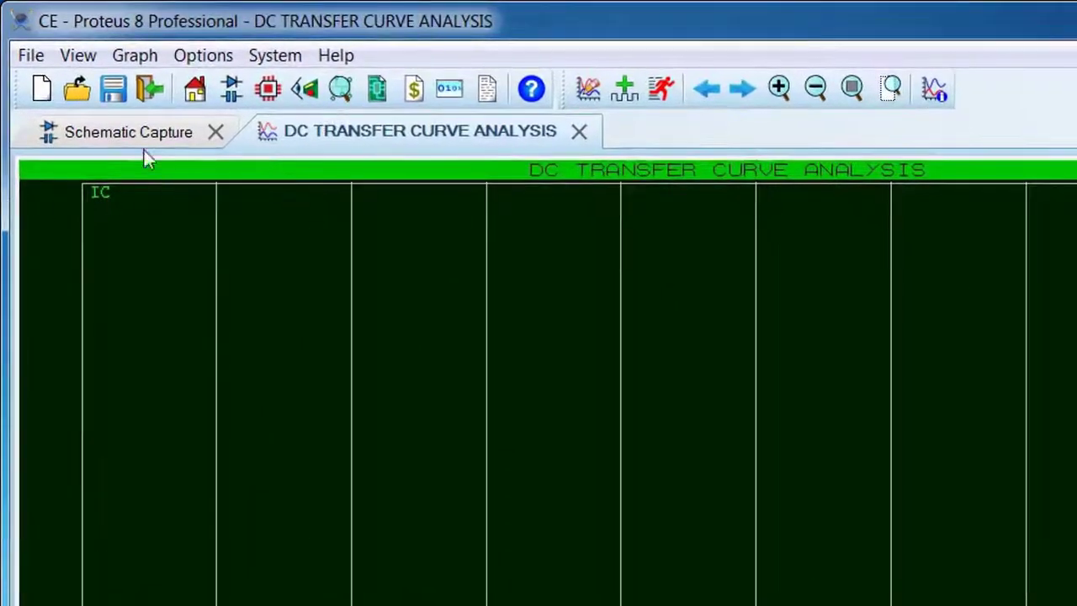
{"action": "left_click", "coordinate": [138, 56]}
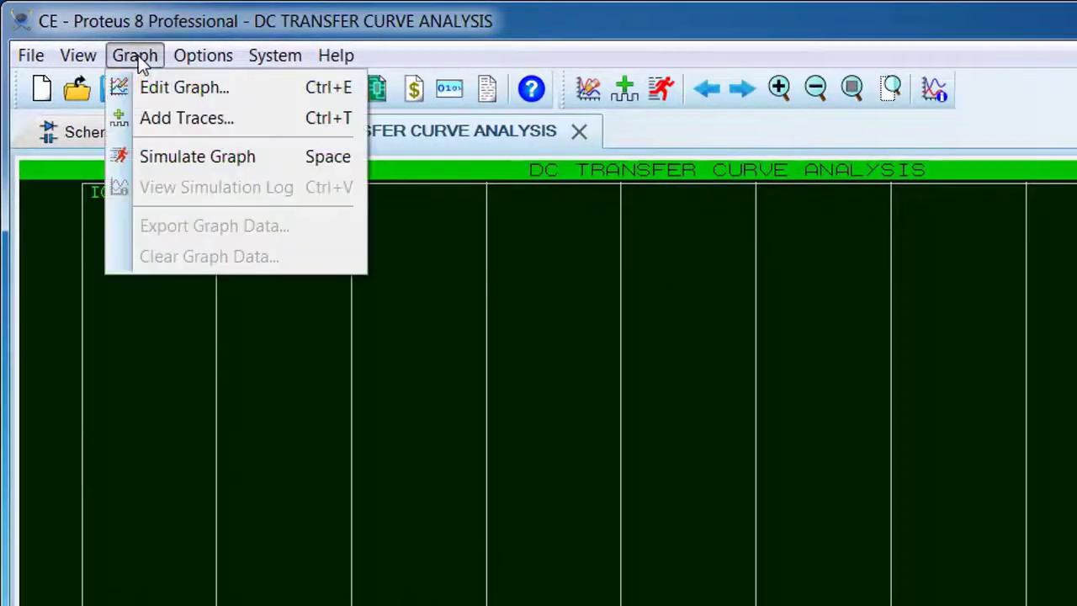
{"action": "left_click", "coordinate": [163, 88]}
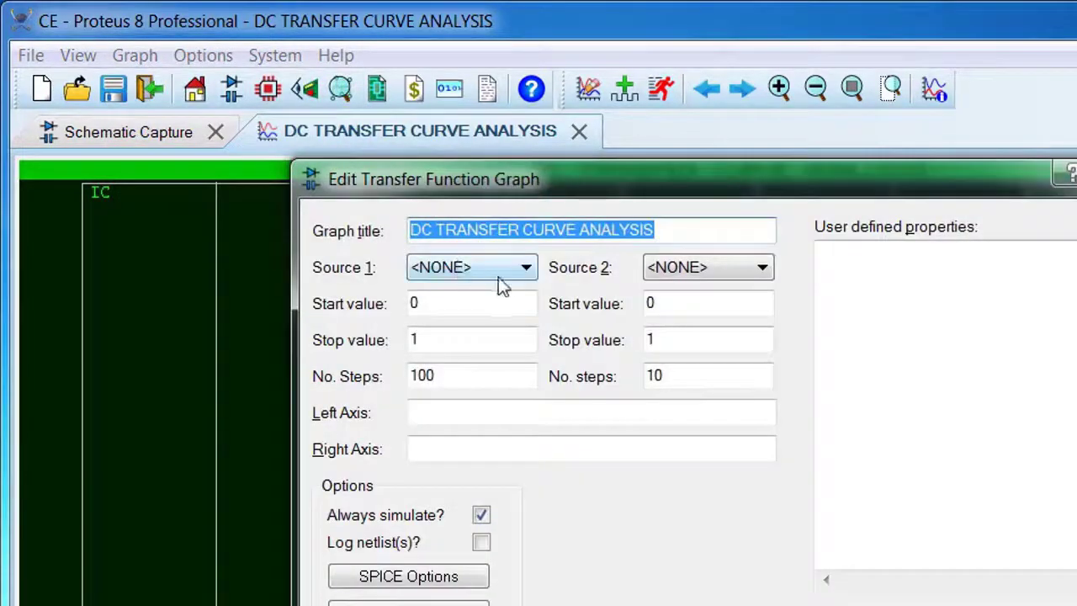
{"action": "left_click", "coordinate": [527, 268]}
{"action": "left_click", "coordinate": [480, 328]}
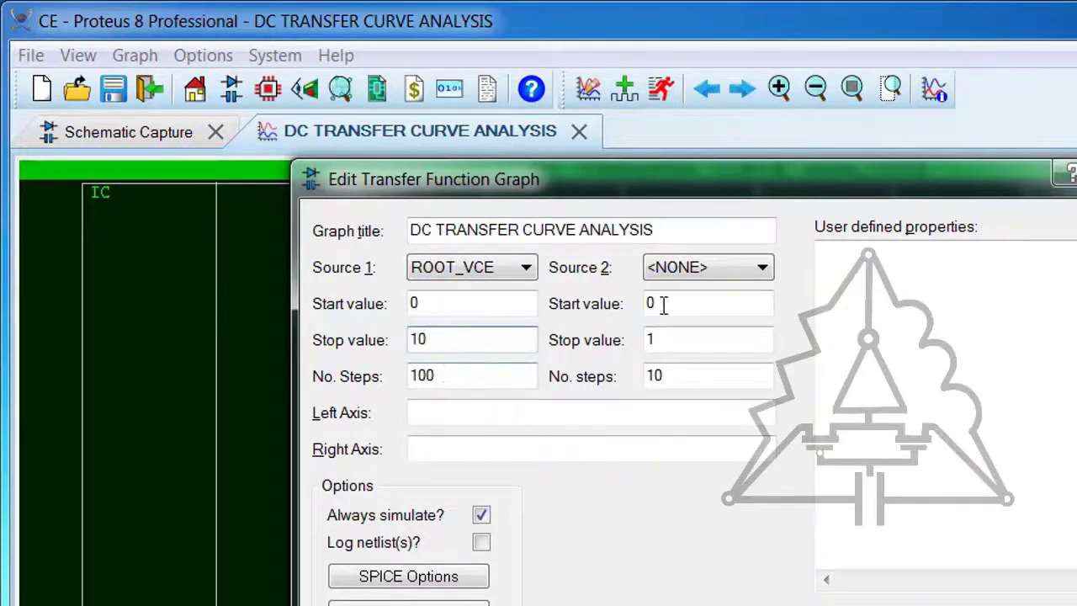
Set the graph's second source to ROOT_IB with start value 1u and stop value 30u, and simulate the graph
{"action": "left_click", "coordinate": [748, 271]}
{"action": "left_click", "coordinate": [694, 308]}
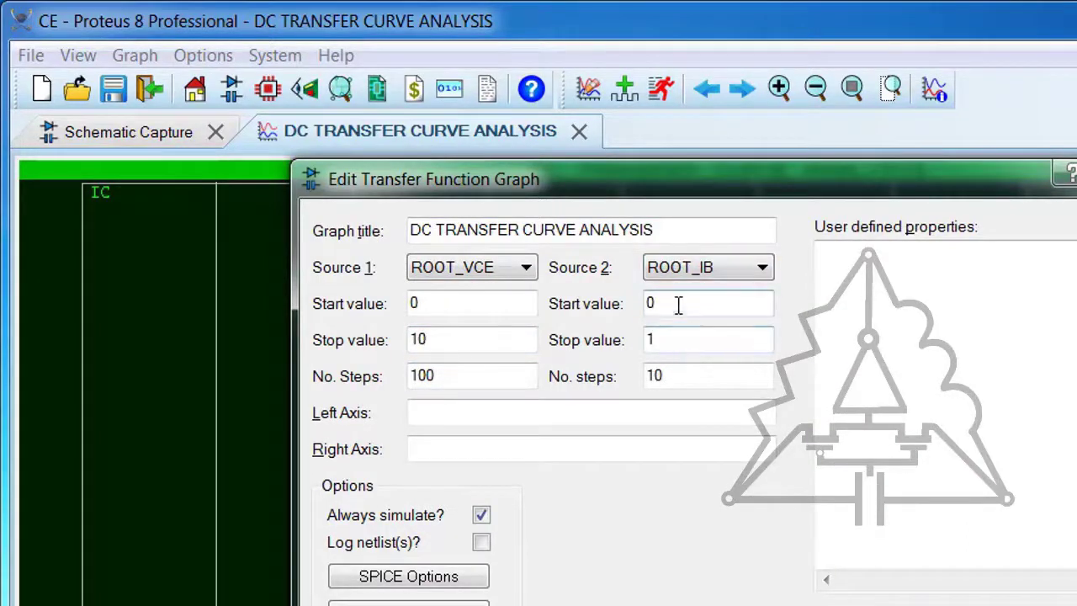
{"action": "left_click_drag", "start_coordinate": [678, 304], "coordinate": [637, 304]}
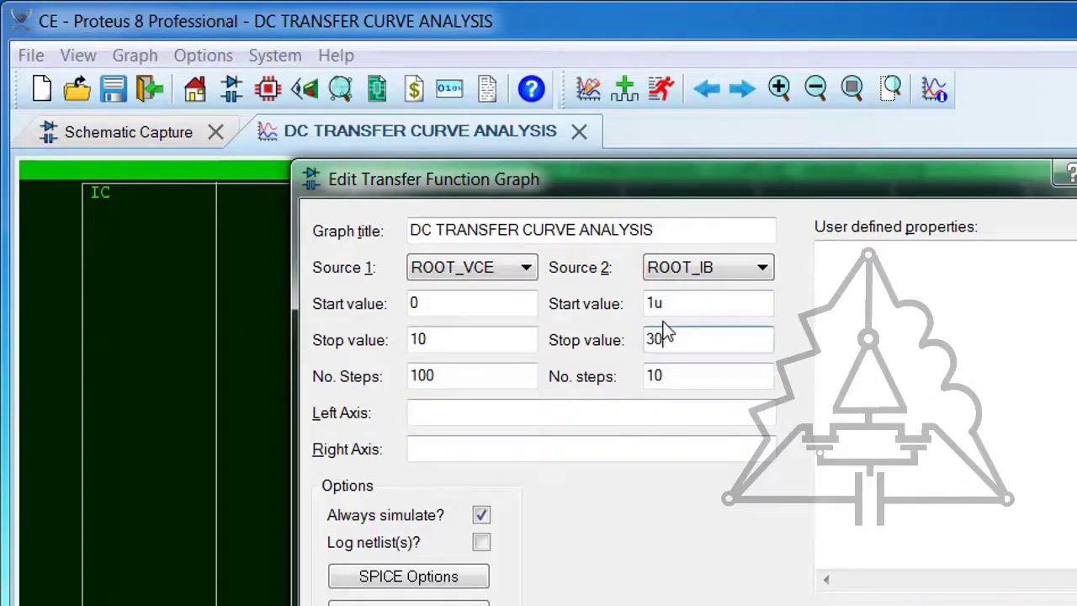
{"action": "type", "text": "u"}
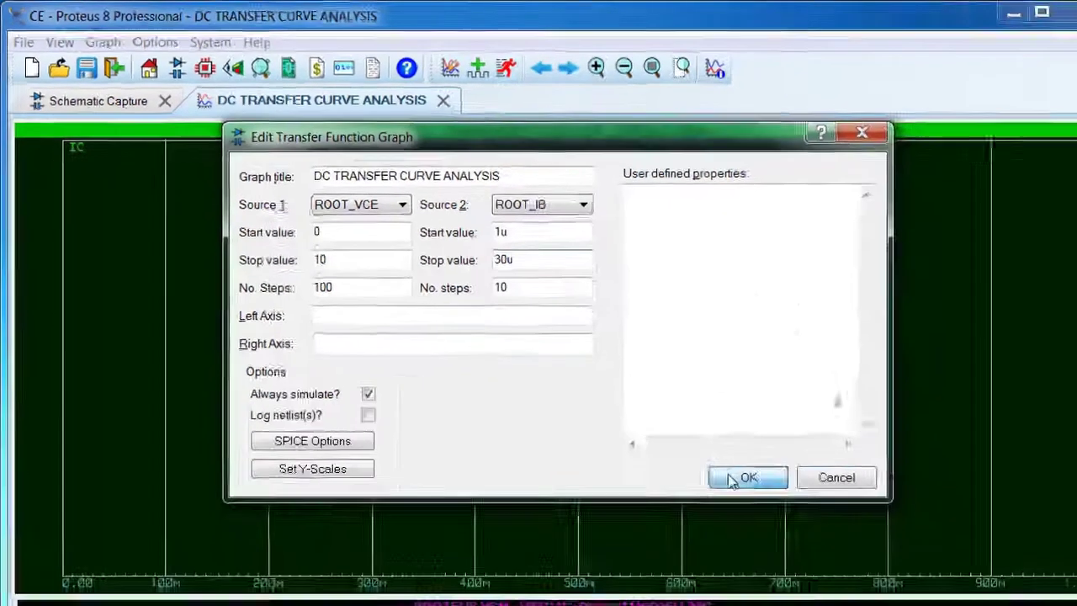
{"action": "left_click", "coordinate": [747, 477]}
{"action": "key", "text": "space"}
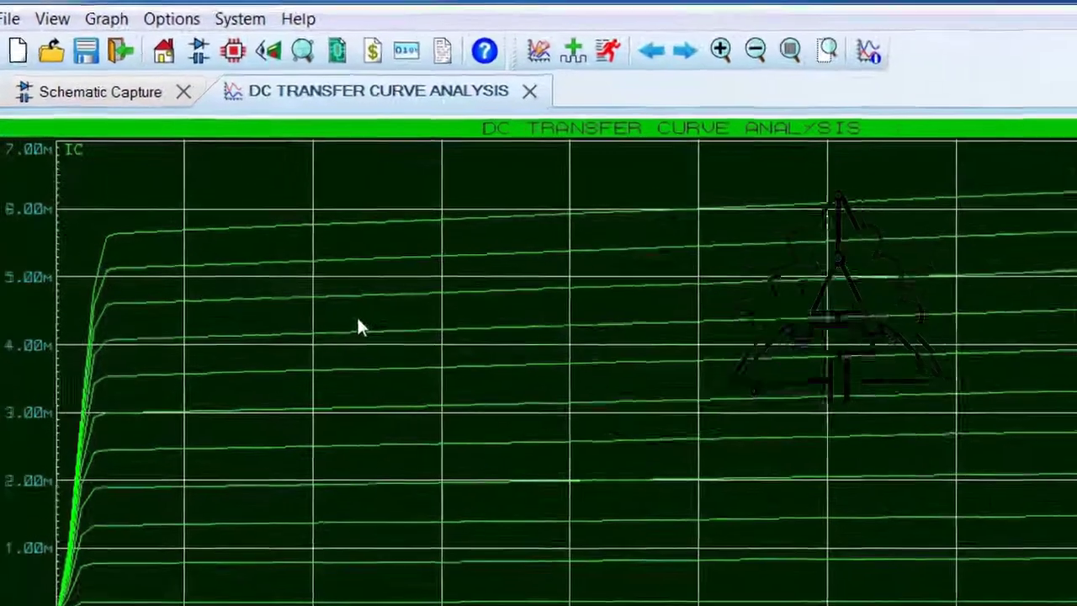
Change the graph outline colour to dark red
{"action": "left_click", "coordinate": [173, 22]}
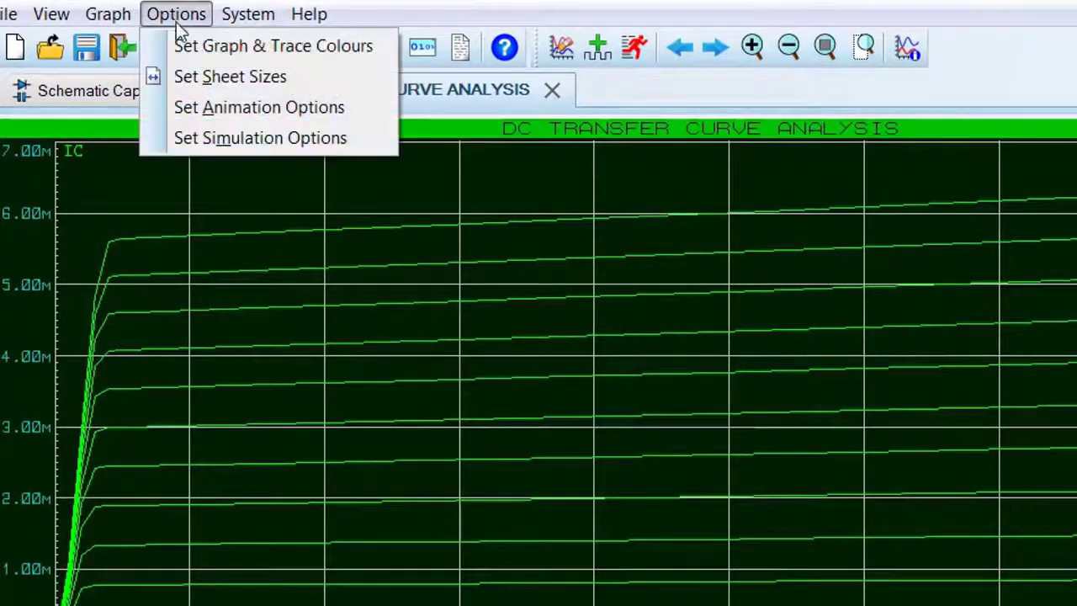
{"action": "left_click", "coordinate": [244, 47]}
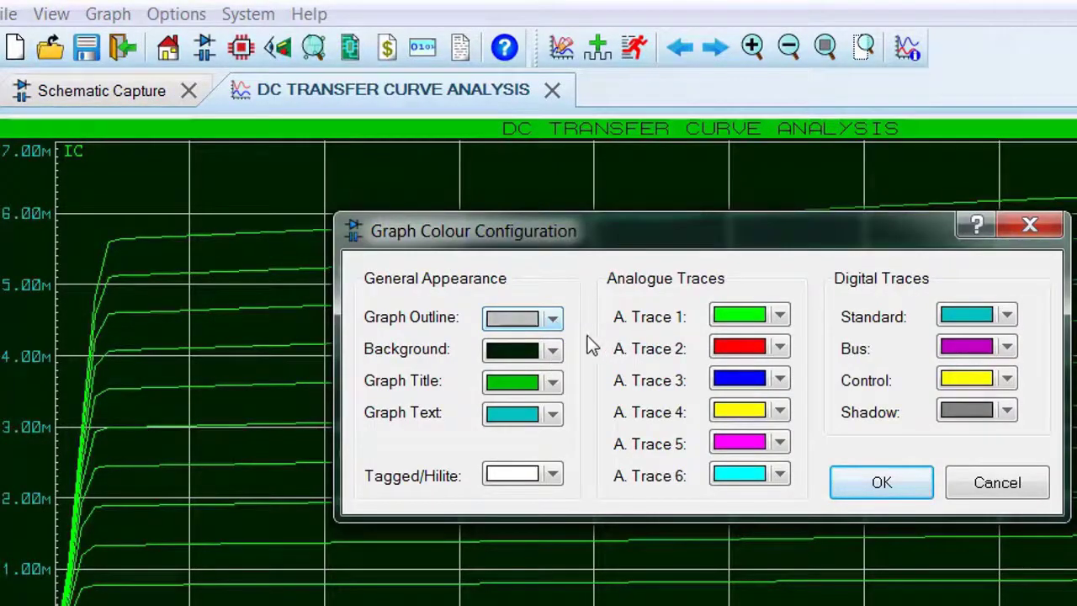
{"action": "left_click", "coordinate": [552, 317]}
{"action": "left_click", "coordinate": [623, 326]}
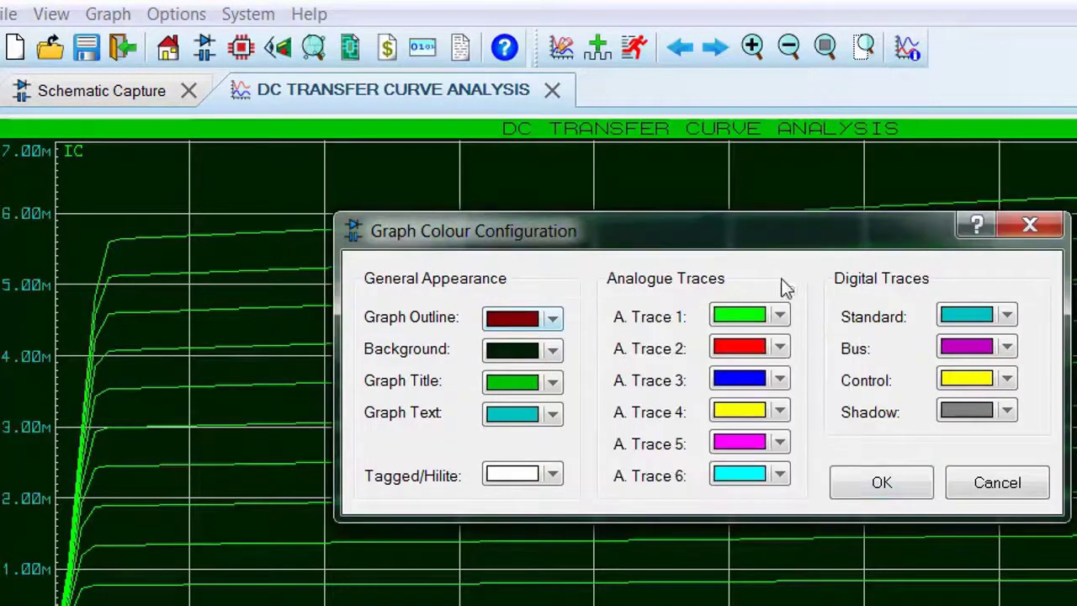
{"action": "left_click", "coordinate": [879, 483]}
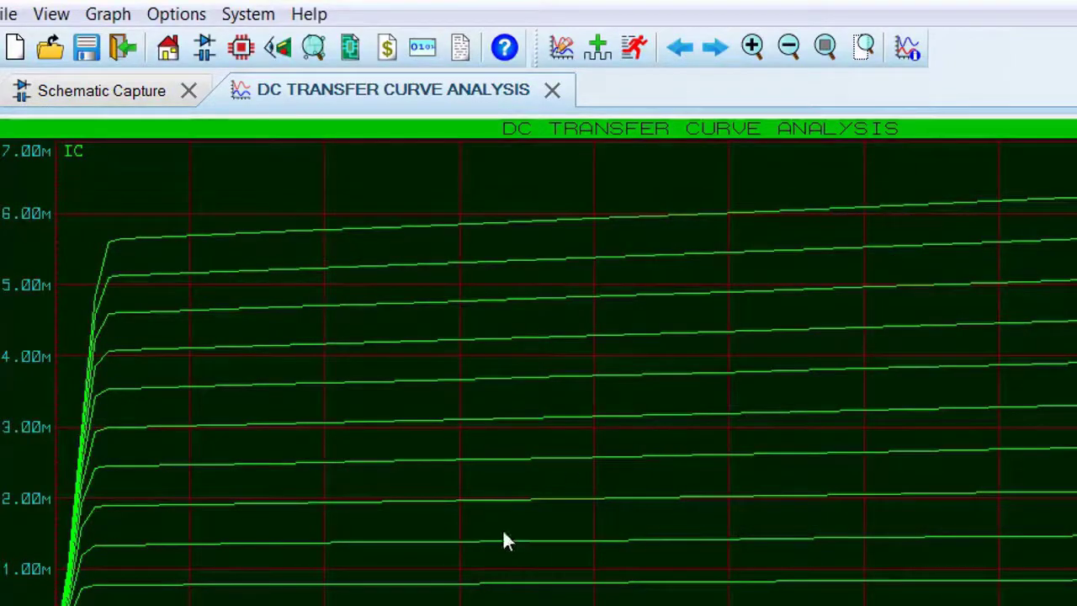
Change the graph text colour to yellow
{"action": "left_click", "coordinate": [176, 14]}
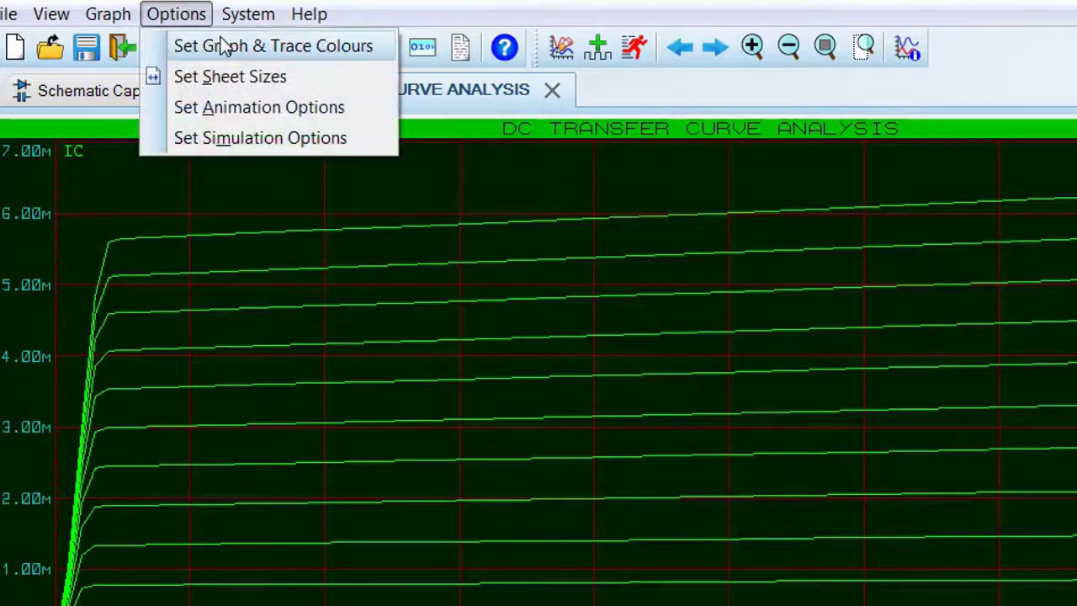
{"action": "left_click", "coordinate": [224, 46]}
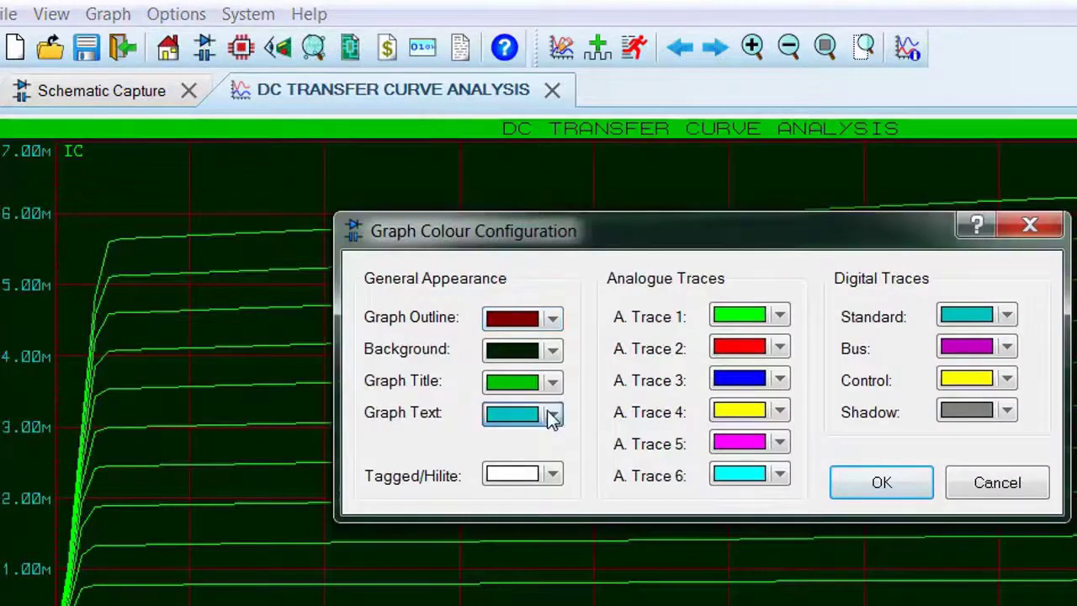
{"action": "left_click", "coordinate": [551, 414]}
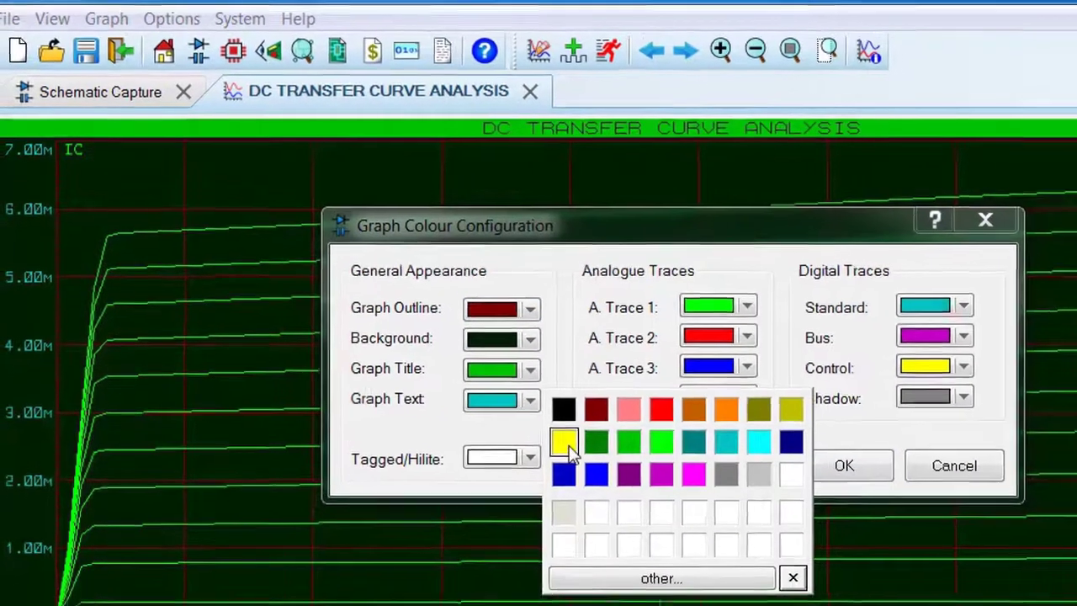
{"action": "left_click", "coordinate": [567, 450]}
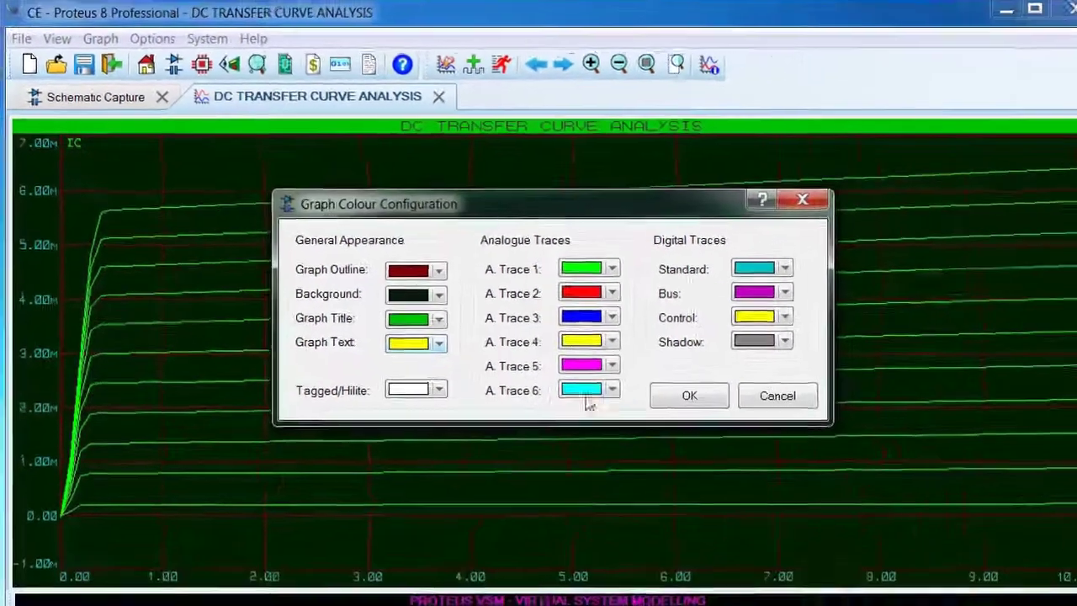
{"action": "left_click", "coordinate": [843, 465]}
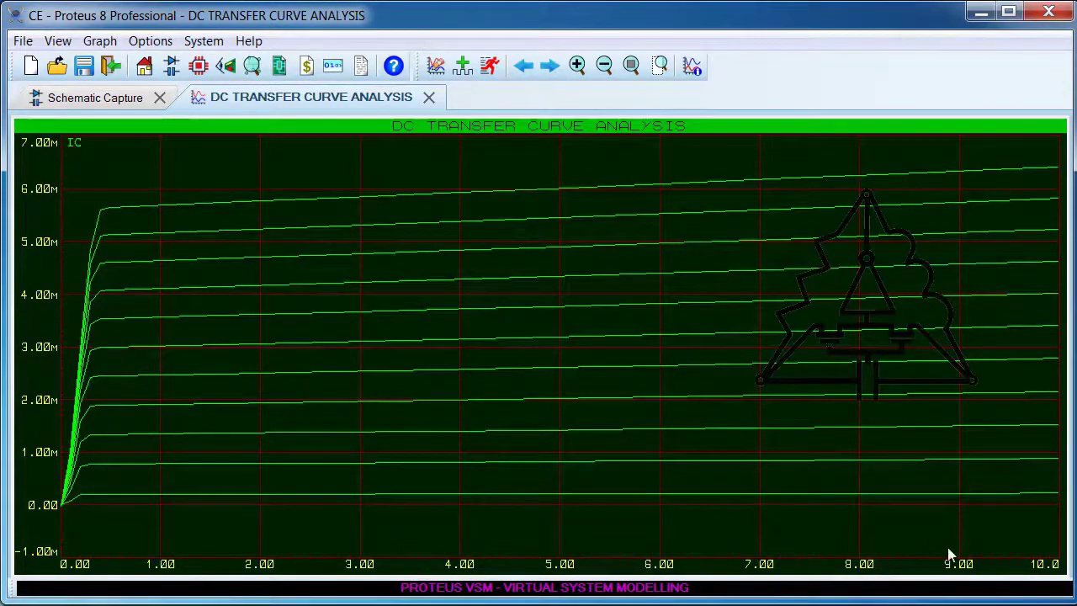
Read the collector current on the IB=6.80u curve with the cursor at a VCE of 4.50
{"action": "left_click", "coordinate": [455, 429]}
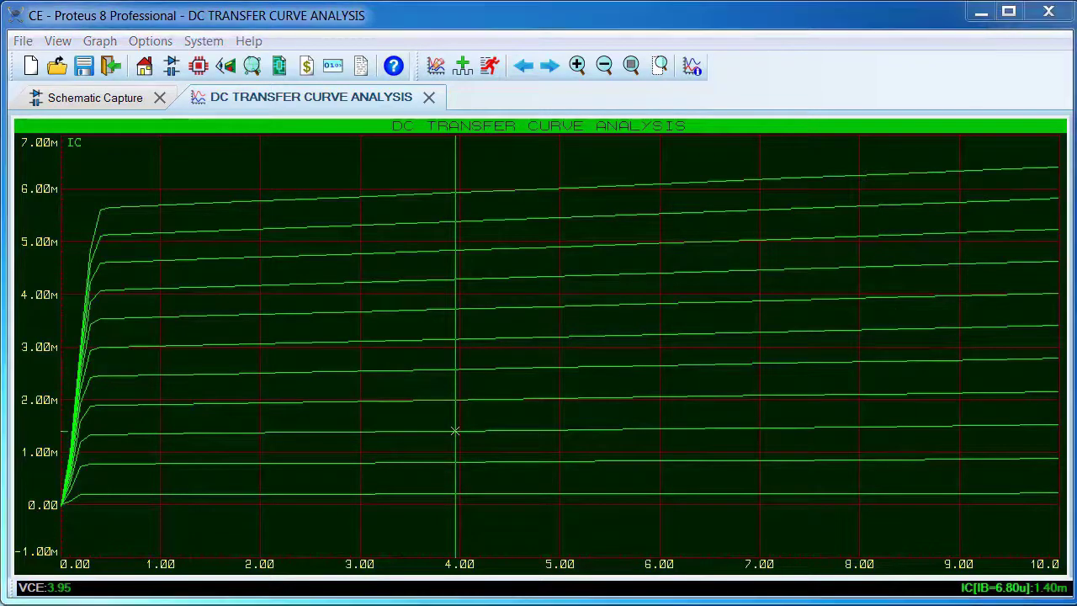
{"action": "left_click", "coordinate": [507, 431]}
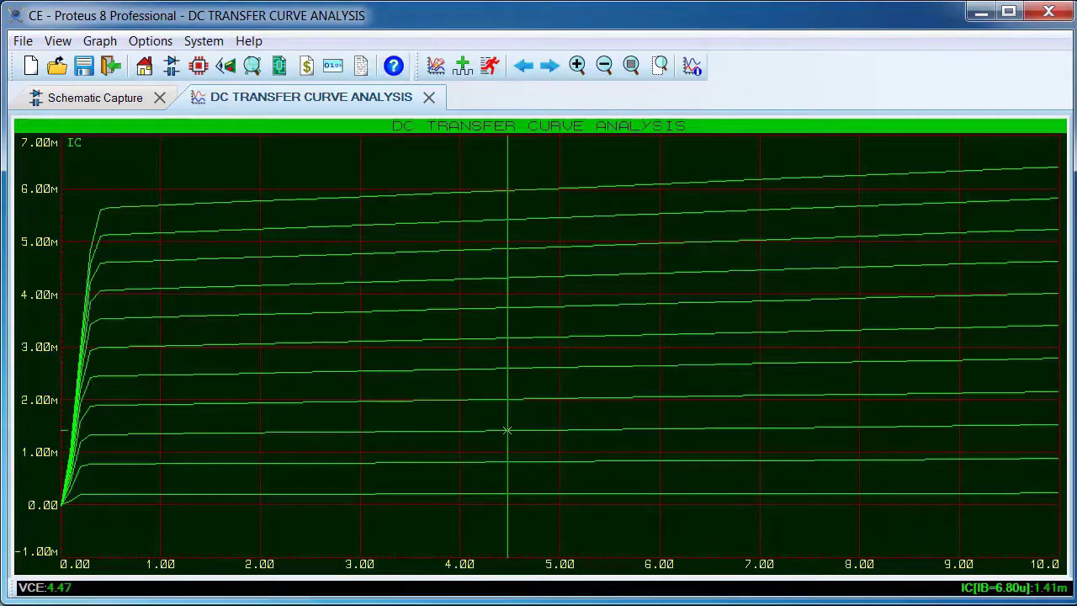
{"action": "key", "text": "Right"}
{"action": "key", "text": "Right"}
{"action": "key", "text": "Right"}
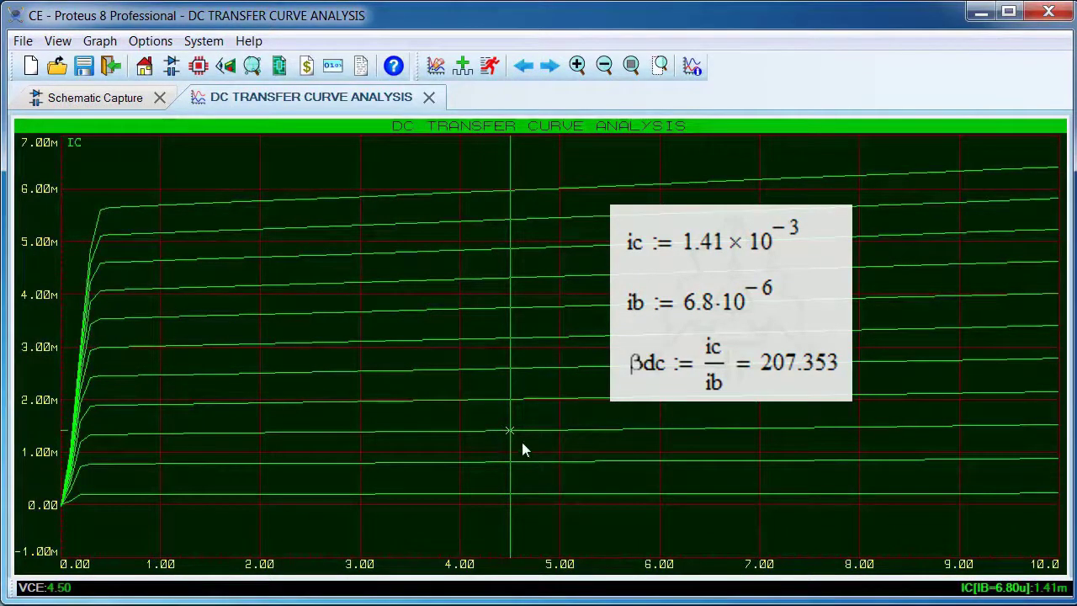
Close the graph view and delete the DC transfer curve graph from the schematic
{"action": "left_click", "coordinate": [428, 99]}
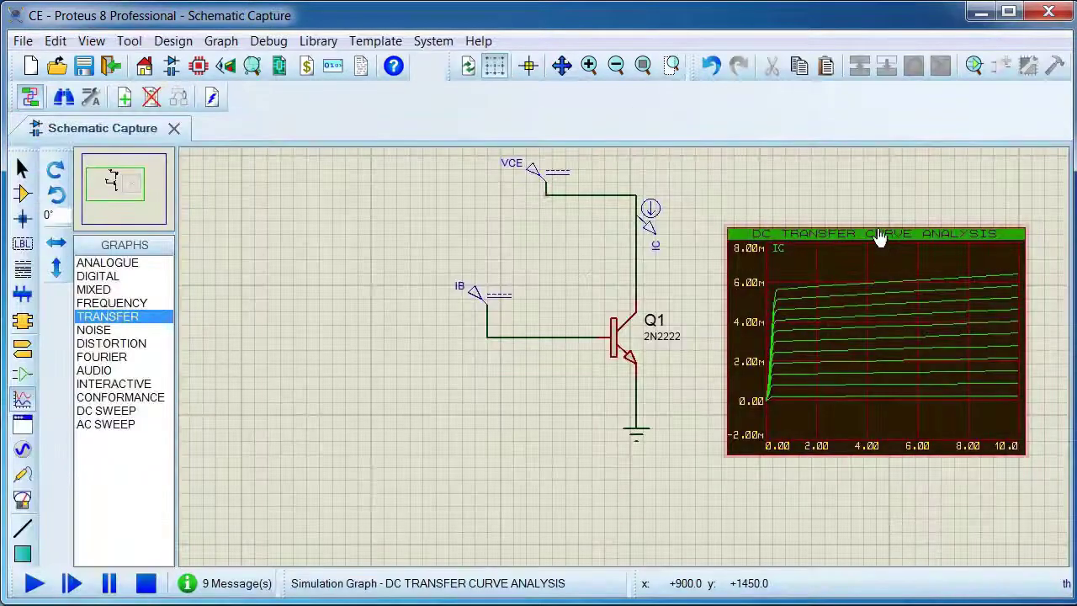
{"action": "right_click", "coordinate": [879, 236]}
{"action": "left_click", "coordinate": [904, 278]}
Delete the VCE and IB generators and the IC current probe from the transistor circuit
{"action": "right_click", "coordinate": [532, 175]}
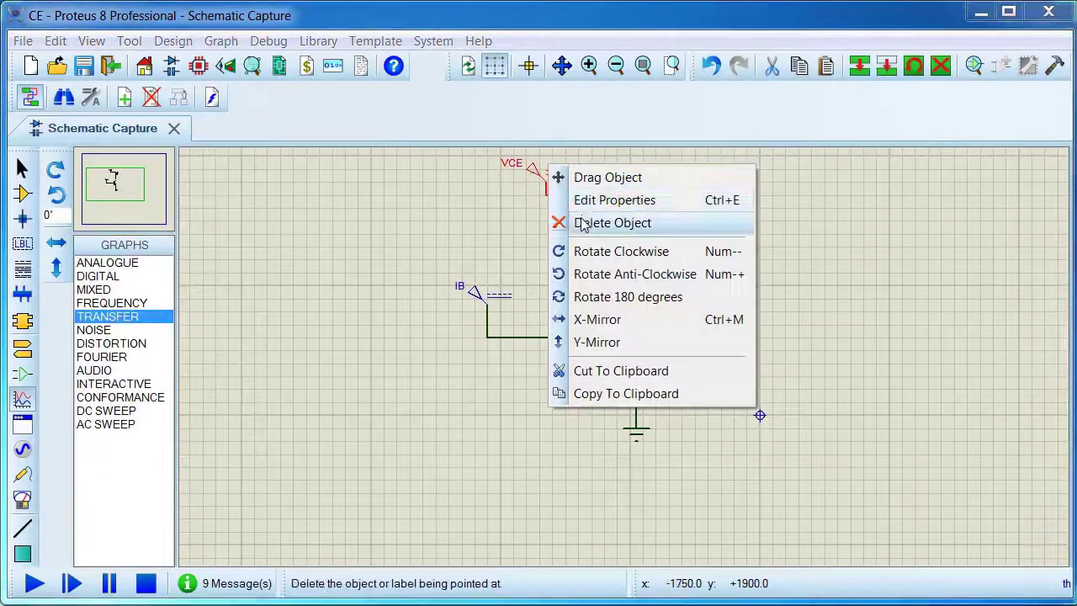
{"action": "left_click", "coordinate": [580, 223]}
{"action": "right_click", "coordinate": [491, 292]}
{"action": "left_click", "coordinate": [538, 337]}
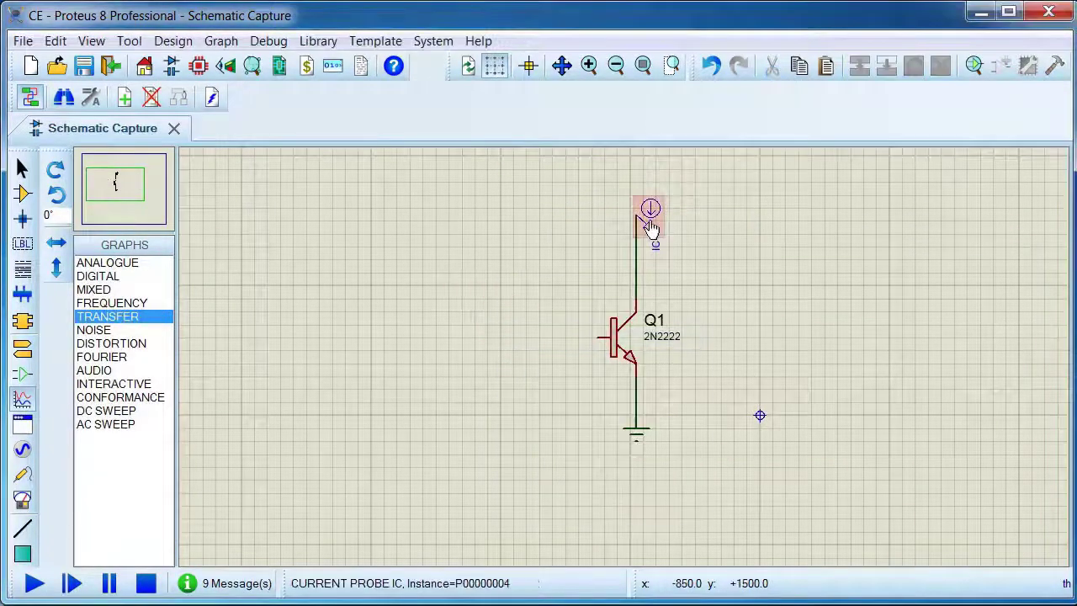
{"action": "right_click", "coordinate": [649, 224]}
{"action": "left_click", "coordinate": [698, 269]}
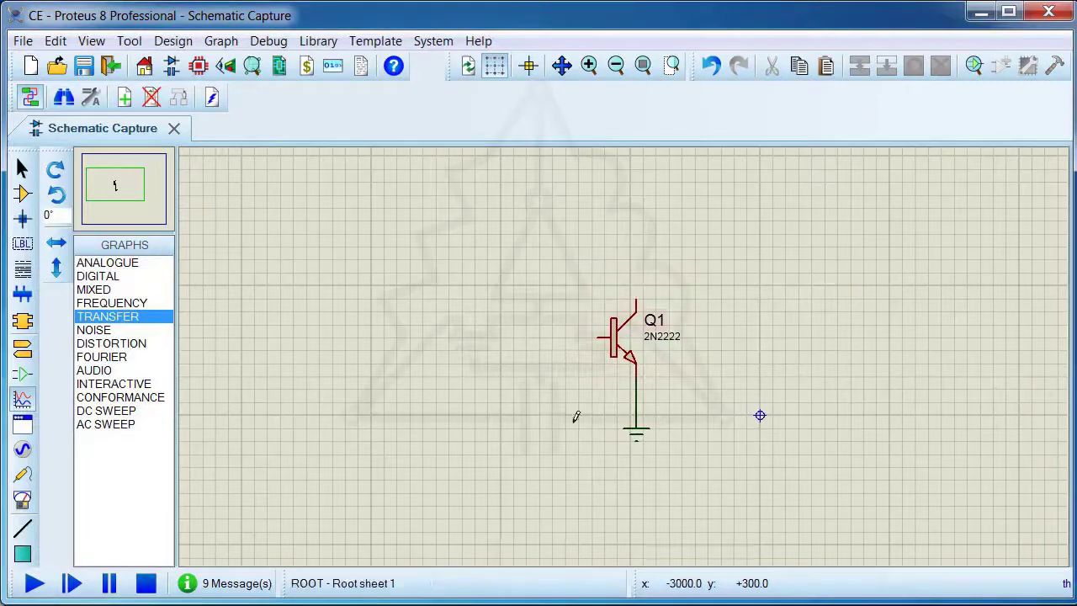
Delete the wire between the emitter and ground, and move the ground terminal farther below Q1
{"action": "right_click", "coordinate": [637, 392]}
{"action": "left_click", "coordinate": [698, 447]}
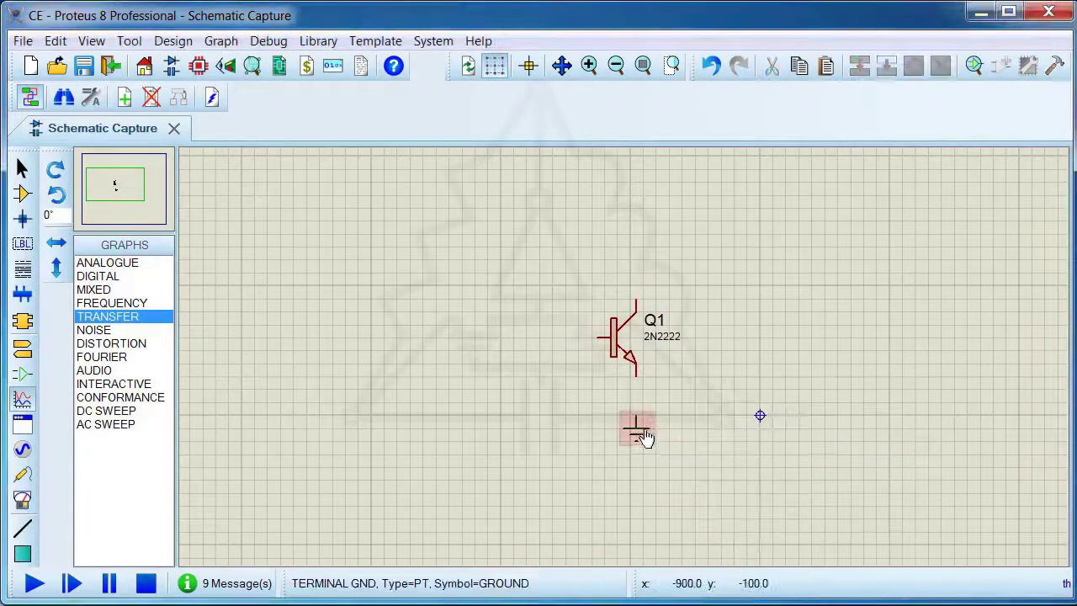
{"action": "left_click", "coordinate": [643, 433]}
{"action": "left_click_drag", "start_coordinate": [644, 433], "coordinate": [643, 478]}
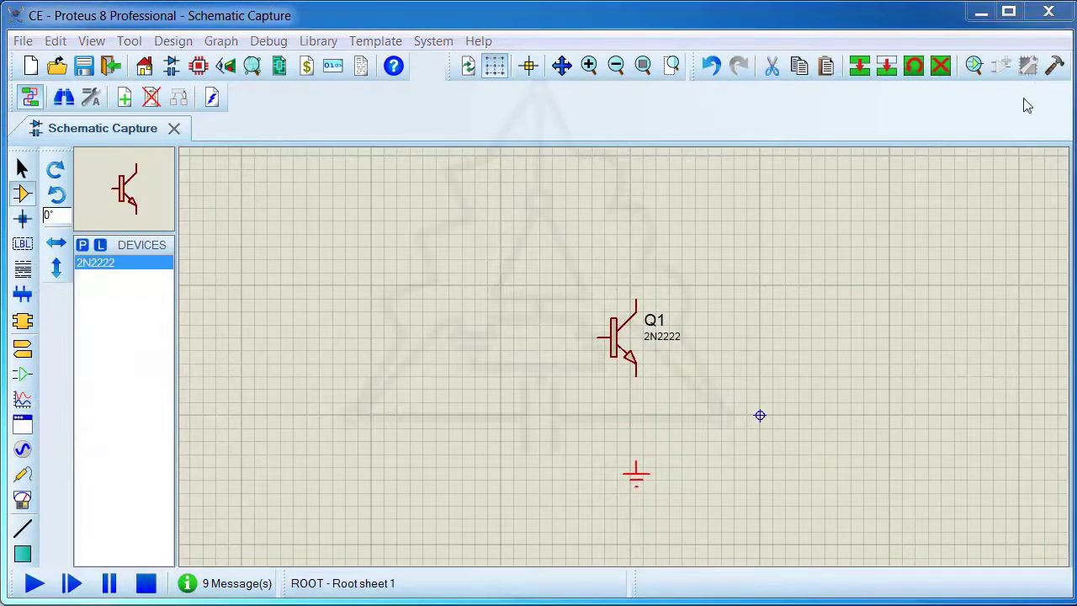
Add the MINRES10K resistor from the 0.6W Metal Film resistors to the device list
{"action": "left_click", "coordinate": [82, 244]}
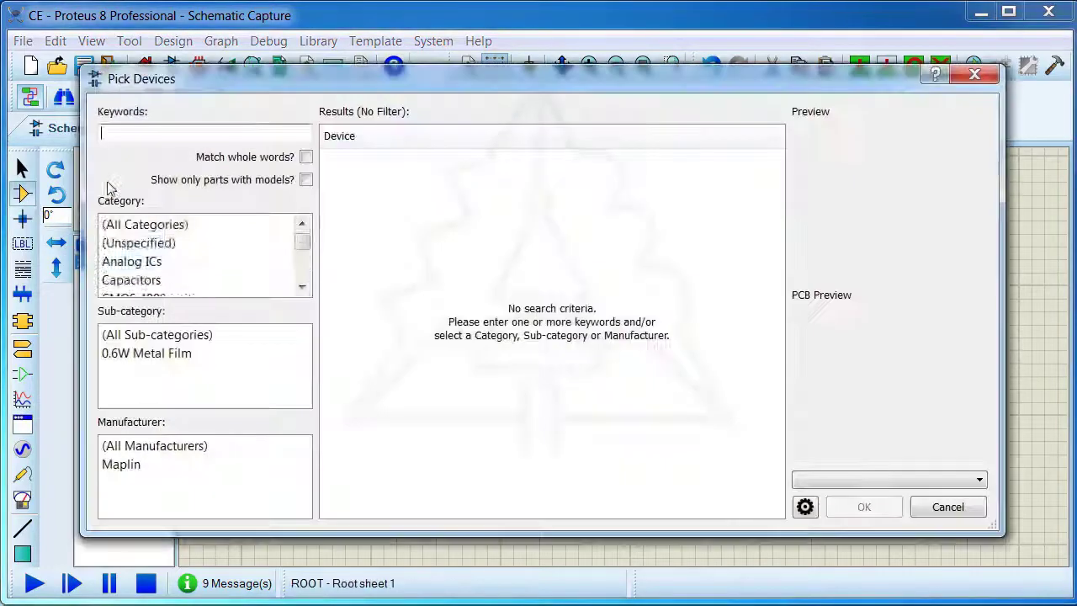
{"action": "left_click_drag", "start_coordinate": [302, 229], "coordinate": [302, 262]}
{"action": "left_click", "coordinate": [147, 356]}
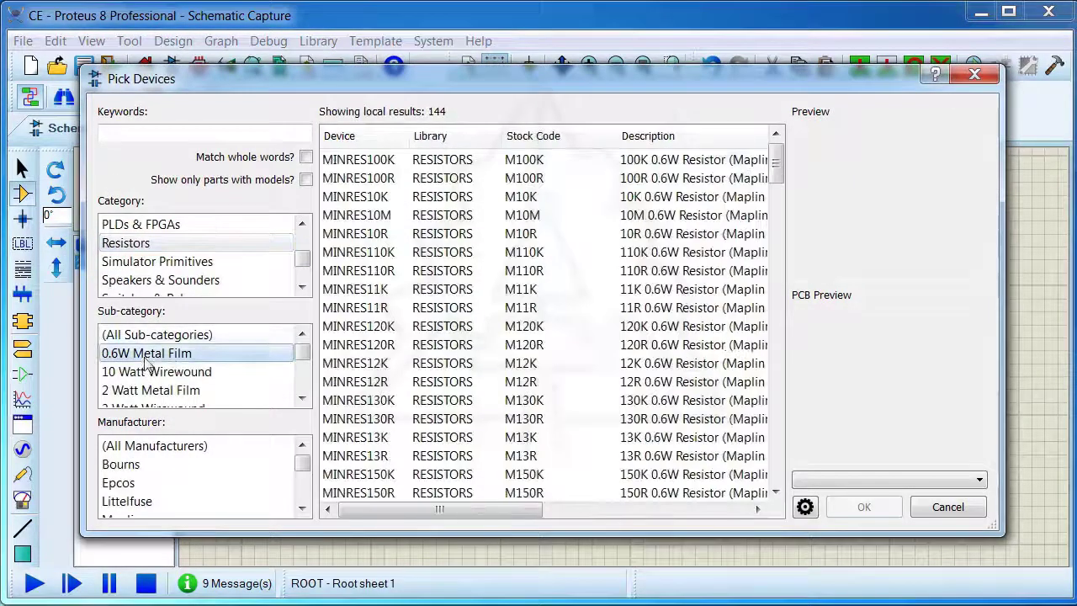
{"action": "left_click", "coordinate": [634, 203]}
{"action": "left_click", "coordinate": [864, 506]}
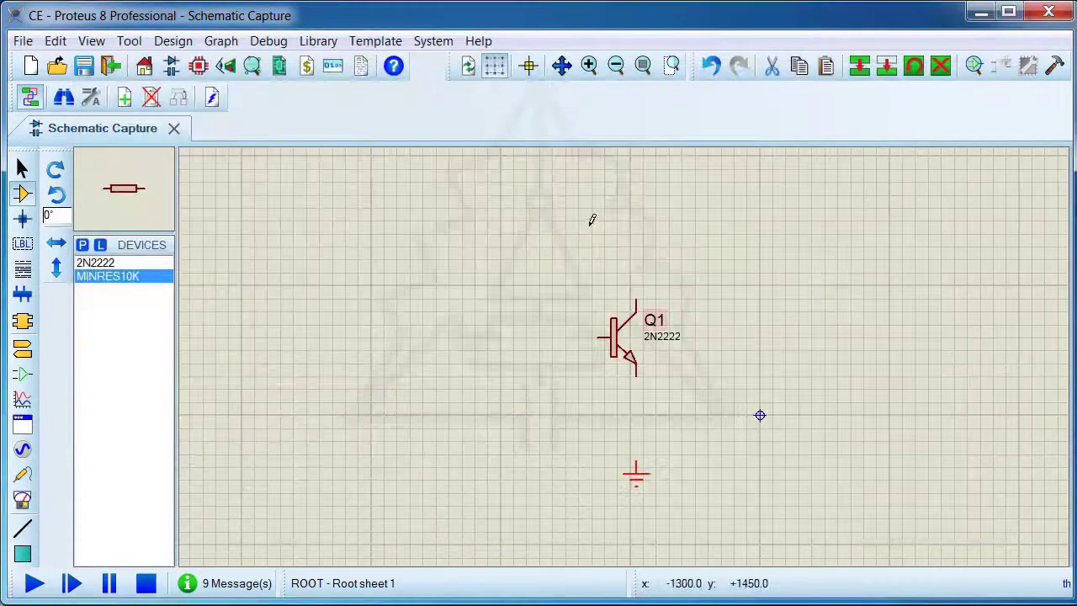
Place four MINRES10K resistors rotated to -90°: one above the collector, one below the emitter, and two stacked on the base side
{"action": "left_click", "coordinate": [56, 193]}
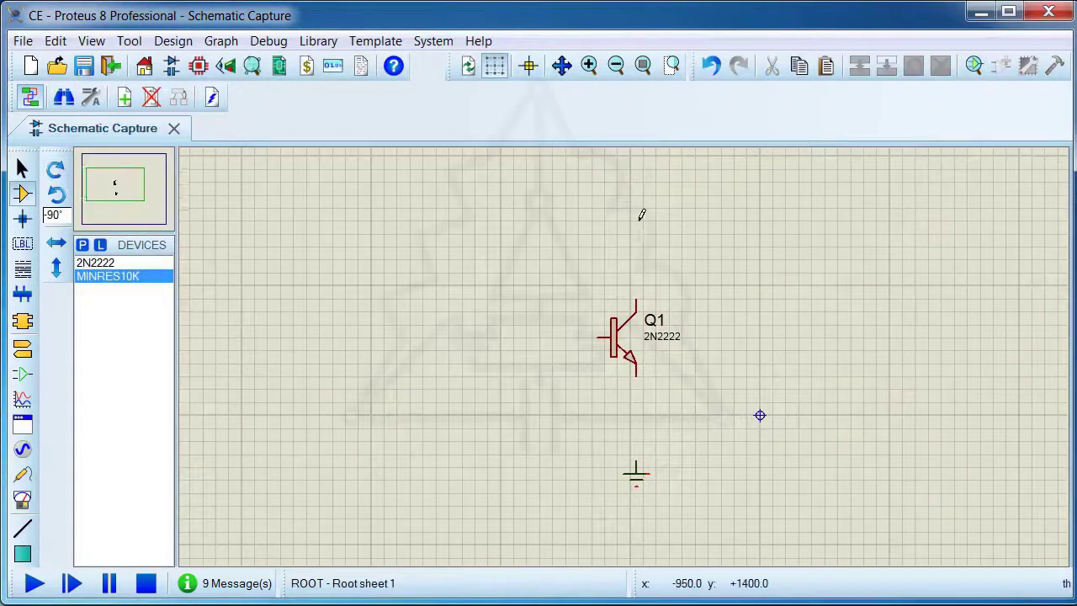
{"action": "left_click", "coordinate": [639, 216]}
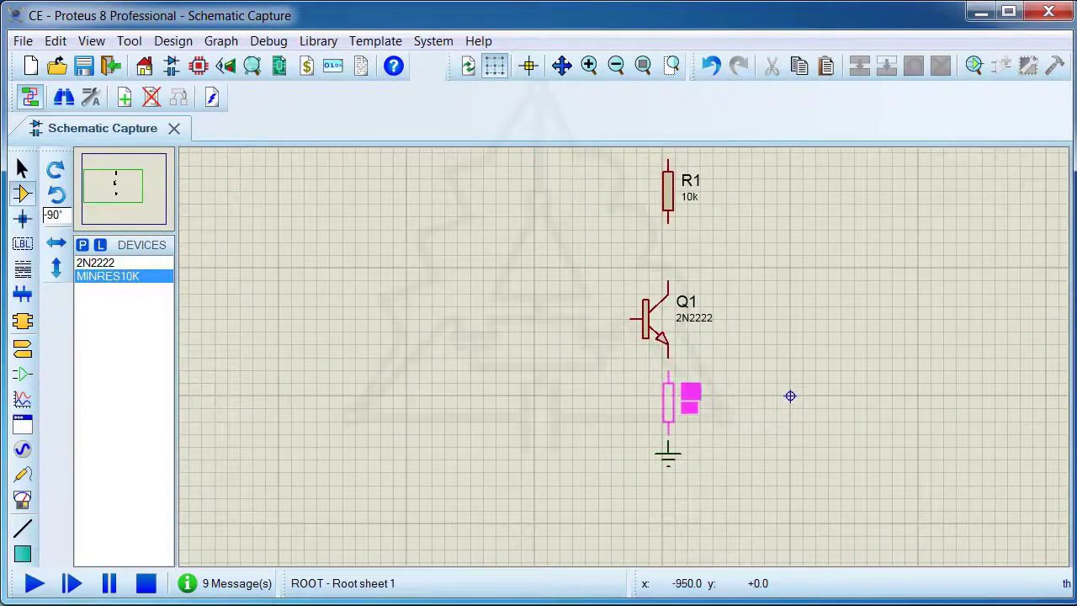
{"action": "left_click", "coordinate": [673, 396]}
{"action": "left_click", "coordinate": [530, 180]}
{"action": "left_click", "coordinate": [533, 392]}
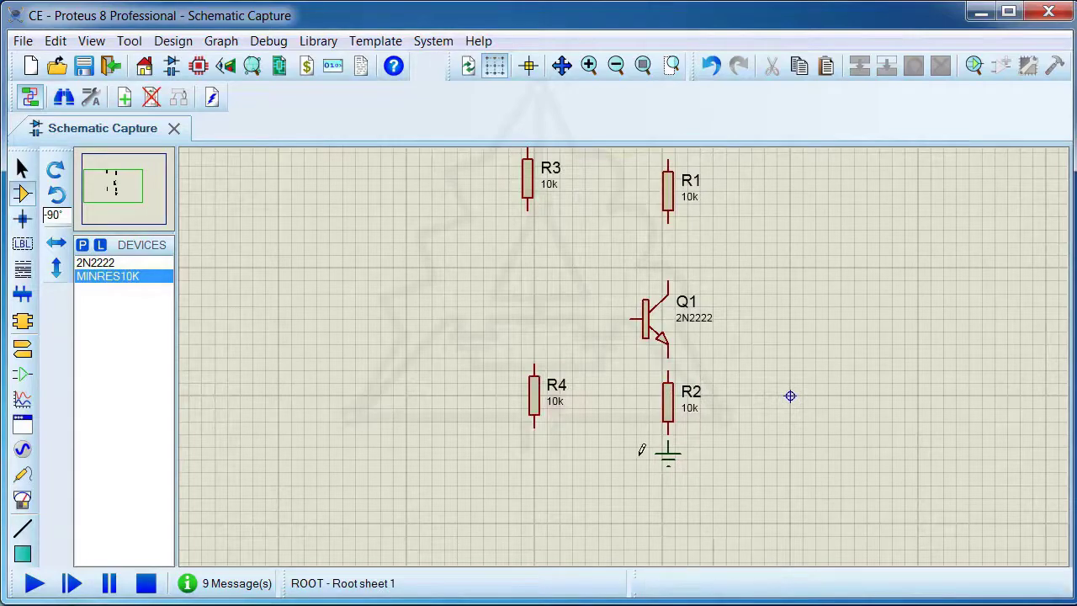
Move the ground terminal slightly lower and wire the bottom ends of R2 and R4 to it
{"action": "scroll", "coordinate": [665, 445], "scroll_direction": "up", "scroll_amount": 2}
{"action": "left_click_drag", "start_coordinate": [673, 361], "coordinate": [670, 384]}
{"action": "left_click", "coordinate": [671, 328]}
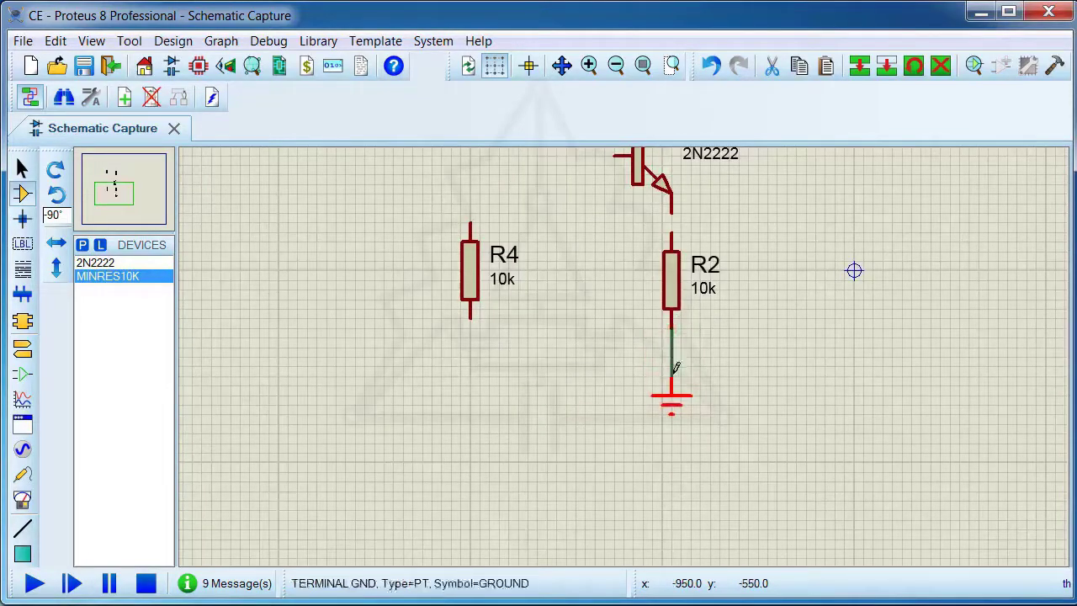
{"action": "left_click", "coordinate": [671, 375]}
{"action": "left_click", "coordinate": [470, 319]}
{"action": "left_click", "coordinate": [671, 357]}
Wire Q1's emitter to the top of R2 and its collector to the bottom of R1
{"action": "scroll", "coordinate": [579, 311], "scroll_direction": "down", "scroll_amount": 2}
{"action": "scroll", "coordinate": [624, 355], "scroll_direction": "up", "scroll_amount": 4}
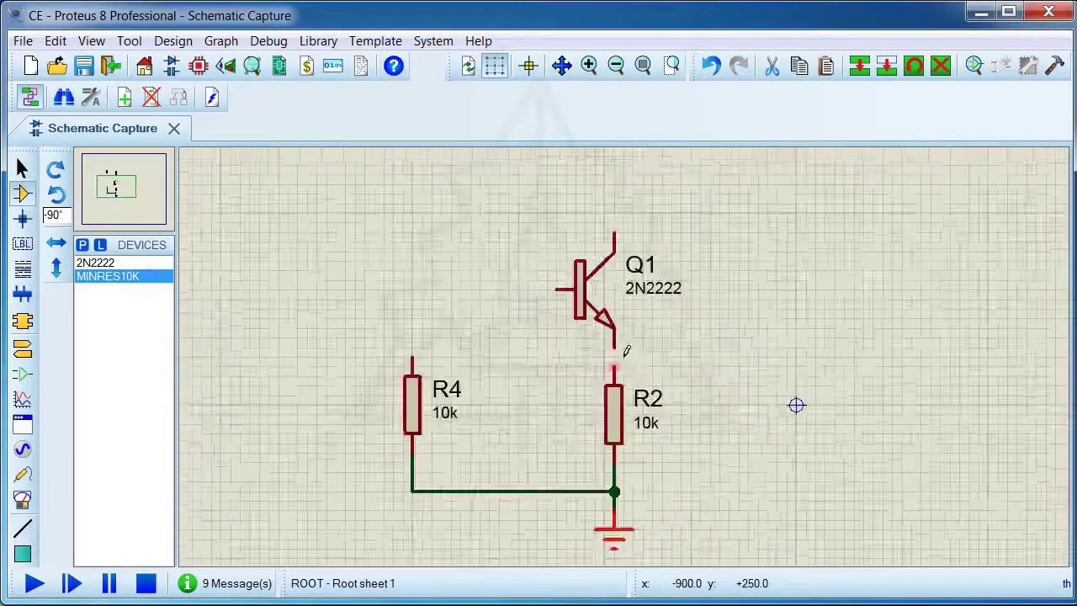
{"action": "left_click", "coordinate": [602, 336]}
{"action": "left_click", "coordinate": [602, 377]}
{"action": "scroll", "coordinate": [605, 371], "scroll_direction": "down", "scroll_amount": 3}
{"action": "scroll", "coordinate": [618, 215], "scroll_direction": "up", "scroll_amount": 3}
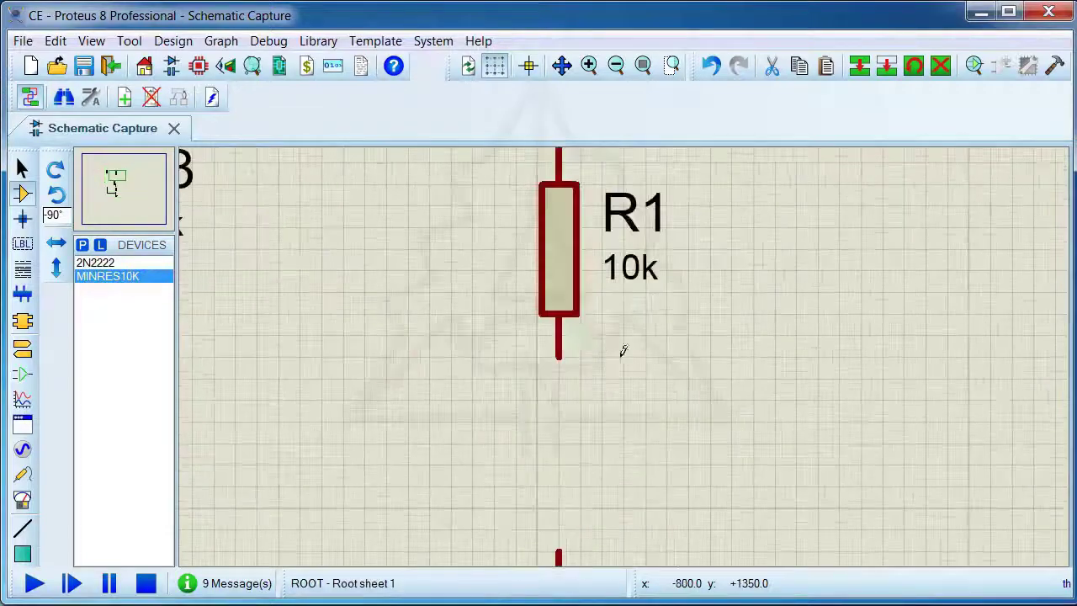
{"action": "left_click", "coordinate": [558, 358]}
{"action": "left_click", "coordinate": [558, 551]}
{"action": "scroll", "coordinate": [558, 551], "scroll_direction": "down", "scroll_amount": 2}
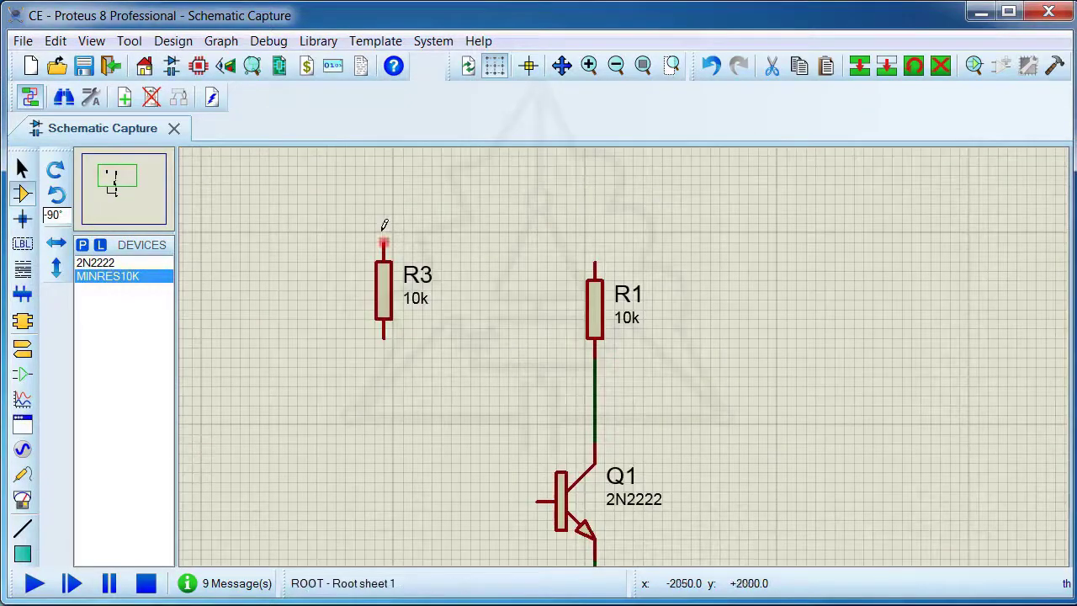
Wire the top of R3 to the top of R1 and the bottom of R3 to the top of R4
{"action": "left_click", "coordinate": [595, 263]}
{"action": "scroll", "coordinate": [618, 361], "scroll_direction": "down", "scroll_amount": 1}
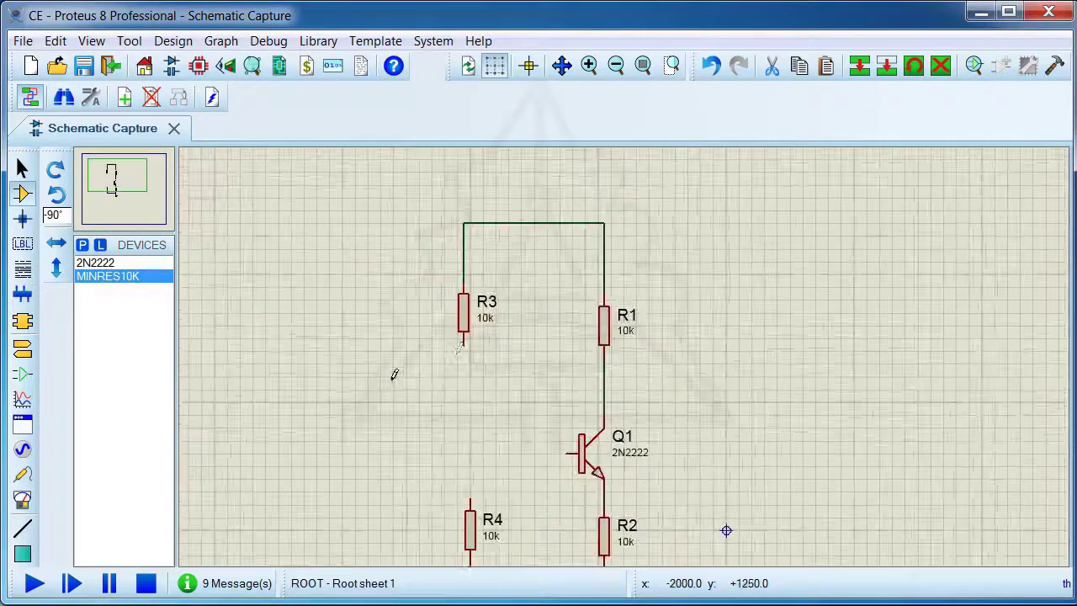
{"action": "left_click", "coordinate": [464, 340]}
{"action": "left_click", "coordinate": [463, 507]}
Wire Q1's base to the connection between R3 and R4
{"action": "left_click", "coordinate": [463, 454]}
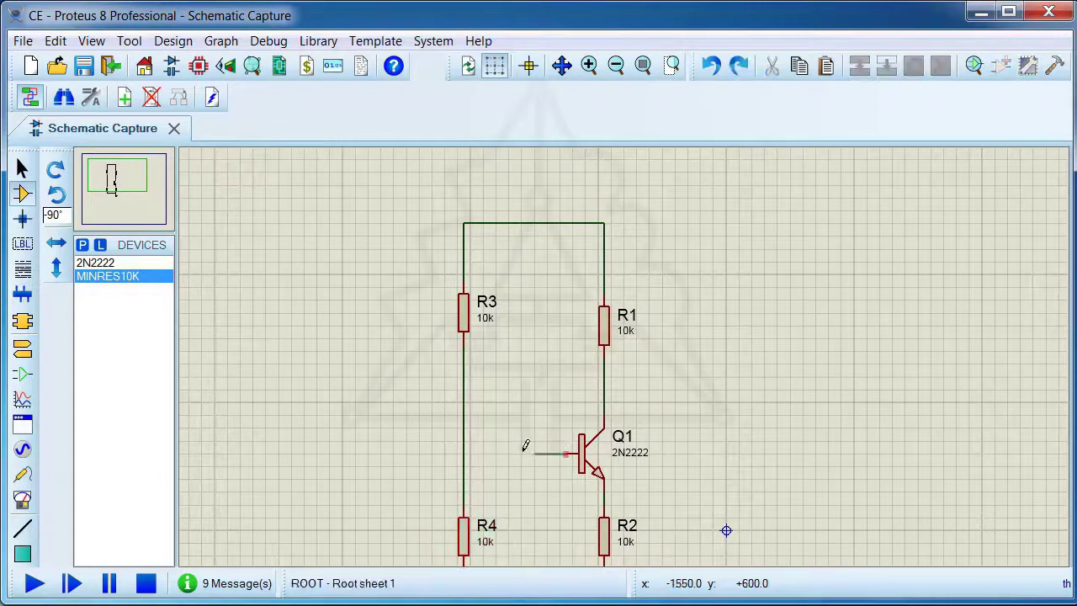
{"action": "left_click", "coordinate": [569, 454]}
{"action": "scroll", "coordinate": [520, 455], "scroll_direction": "down", "scroll_amount": 1}
{"action": "scroll", "coordinate": [647, 307], "scroll_direction": "up", "scroll_amount": 1}
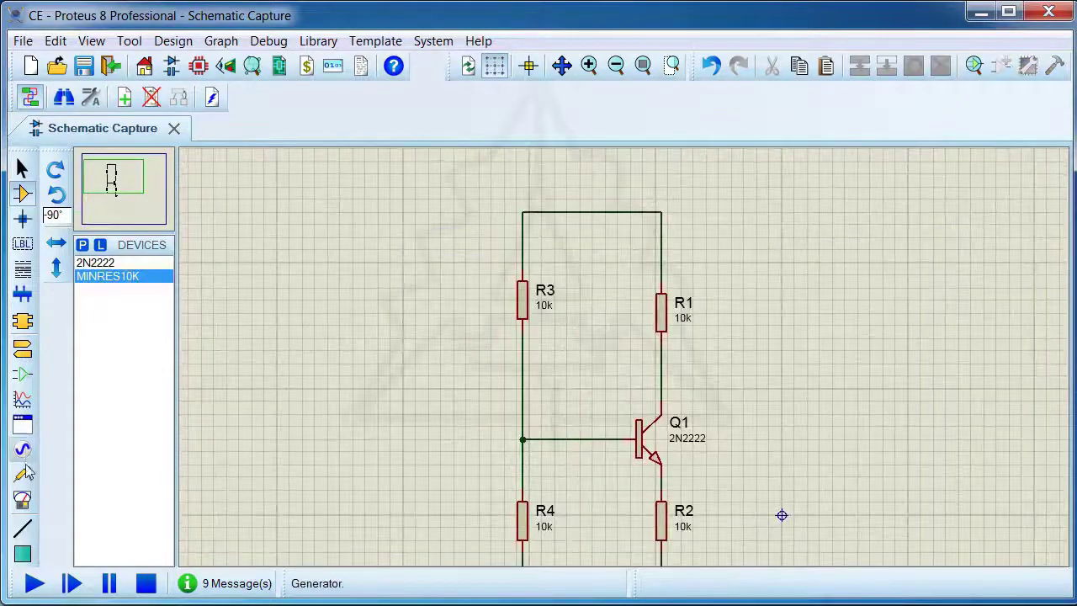
Place a DC generator above R3 and wire it to the line joining the tops of R3 and R1
{"action": "left_click", "coordinate": [23, 450]}
{"action": "left_click", "coordinate": [496, 168]}
{"action": "left_click", "coordinate": [492, 168]}
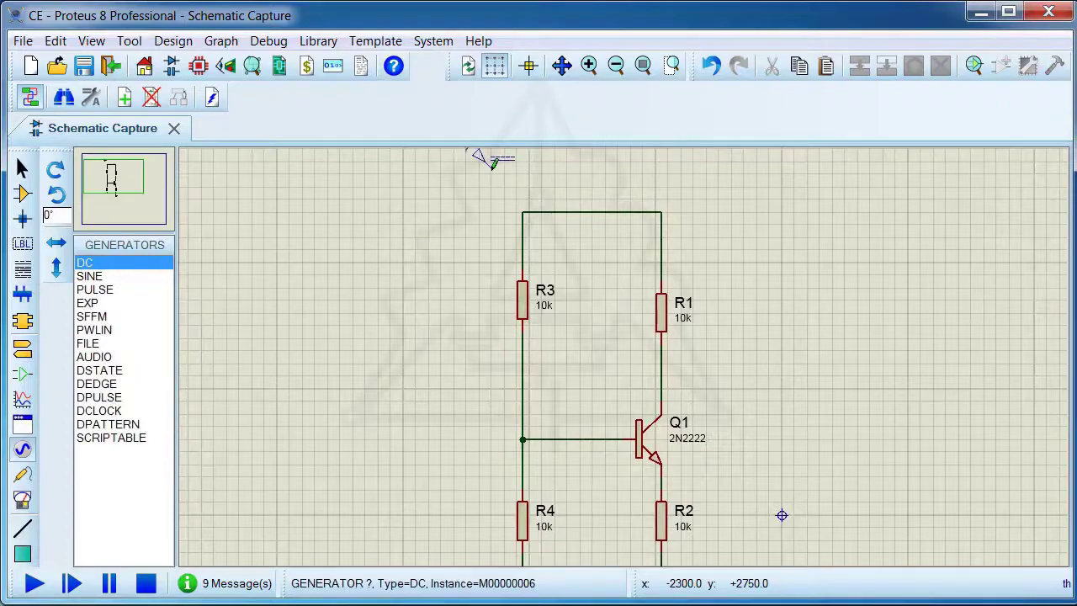
{"action": "left_click", "coordinate": [491, 168]}
{"action": "left_click", "coordinate": [588, 211]}
{"action": "scroll", "coordinate": [483, 168], "scroll_direction": "up", "scroll_amount": 1}
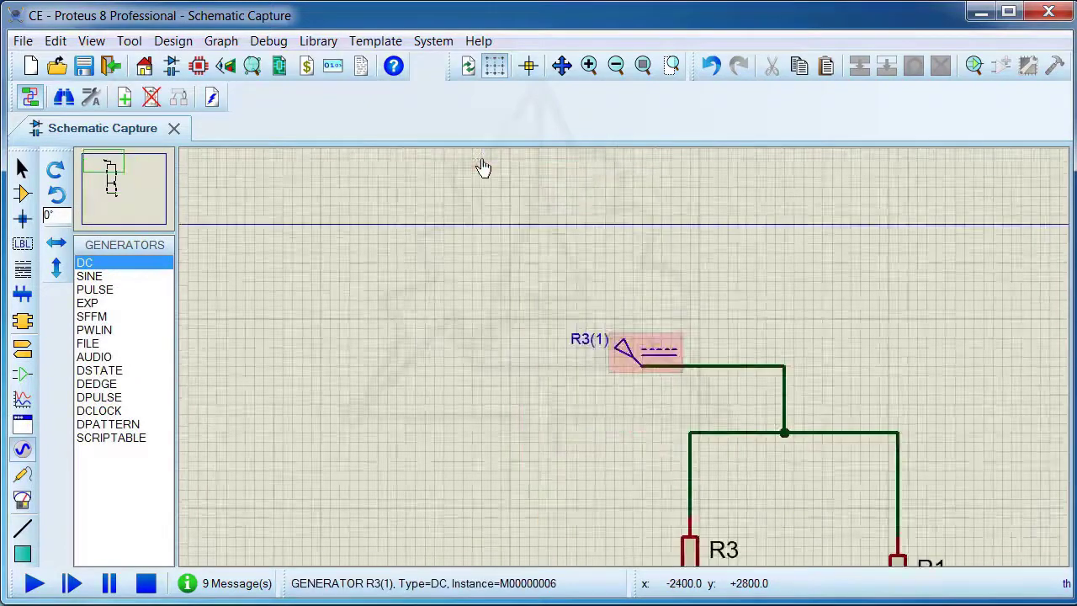
Name the DC generator VCC and set its voltage to 9 V
{"action": "double_click", "coordinate": [626, 353]}
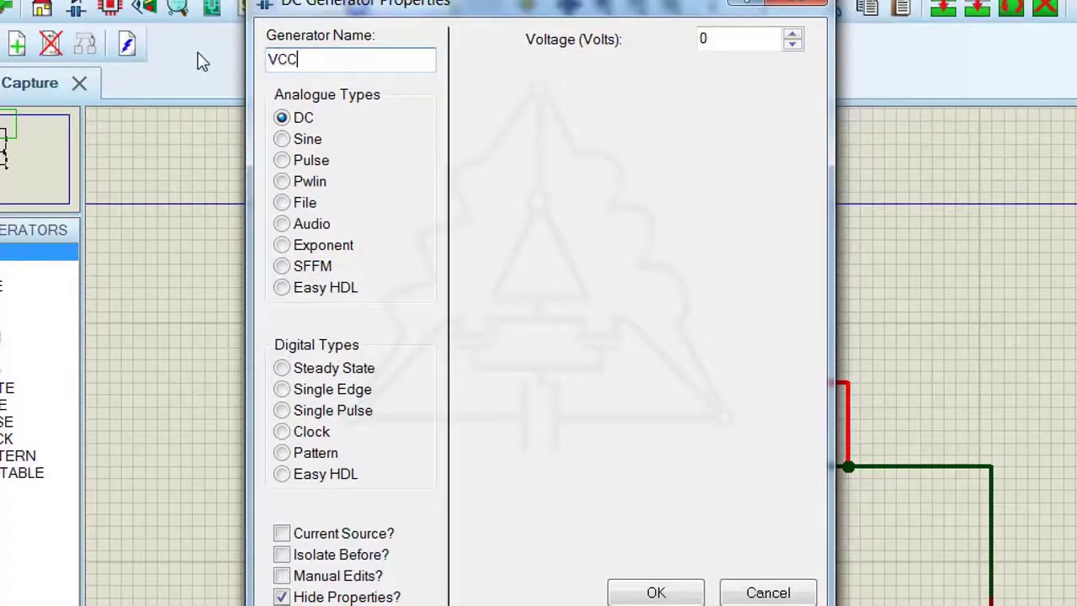
{"action": "double_click", "coordinate": [744, 39]}
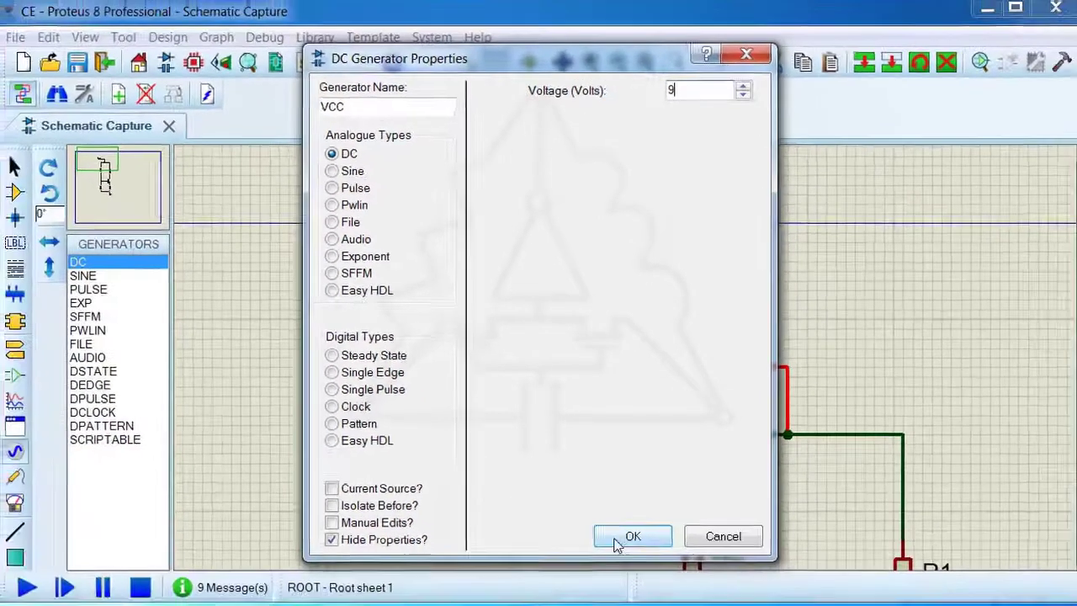
{"action": "left_click", "coordinate": [656, 593]}
{"action": "scroll", "coordinate": [730, 459], "scroll_direction": "down", "scroll_amount": 2}
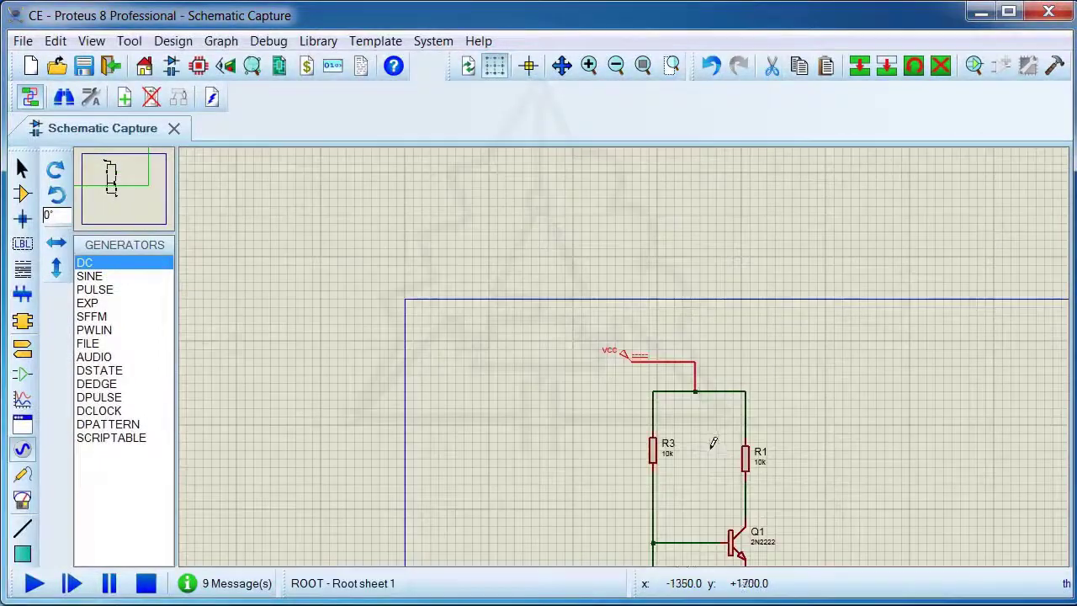
Place a voltage probe on the wire between R1 and Q1's collector and name it VC
{"action": "scroll", "coordinate": [712, 444], "scroll_direction": "up", "scroll_amount": 1}
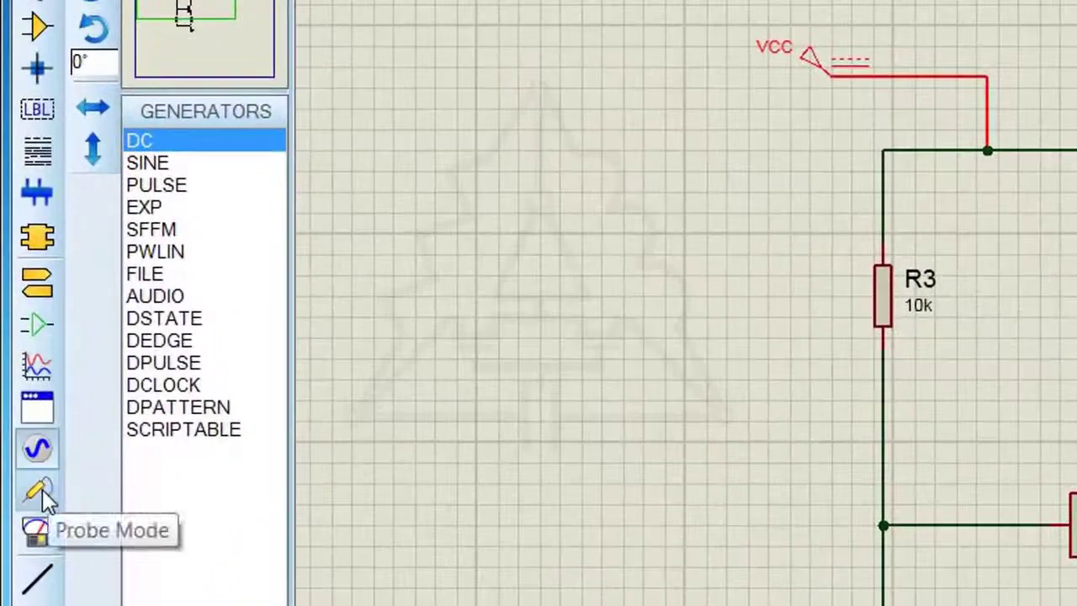
{"action": "left_click", "coordinate": [31, 486]}
{"action": "left_click", "coordinate": [130, 217]}
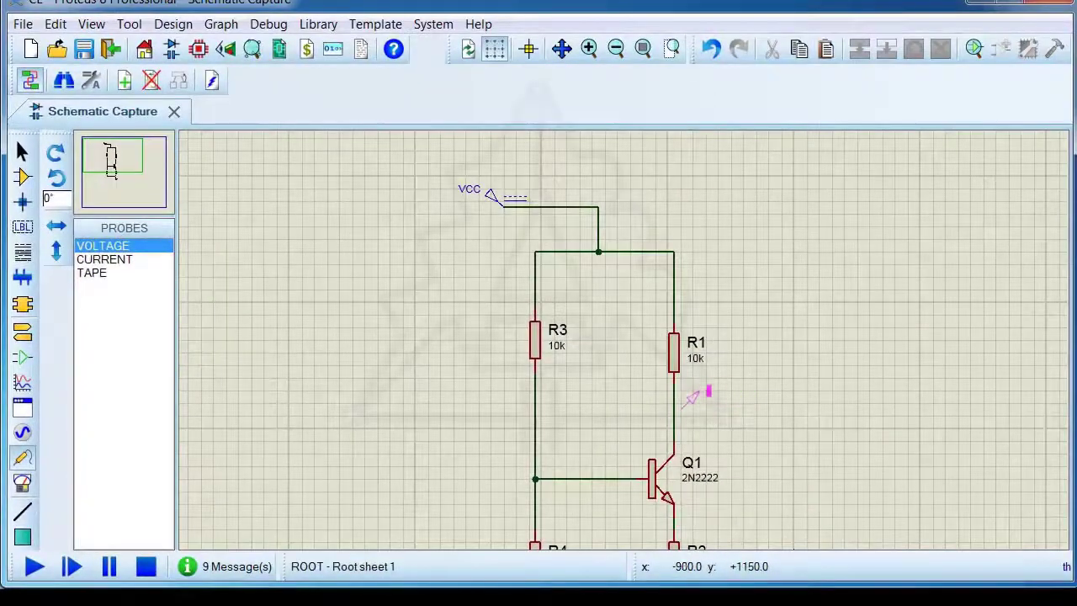
{"action": "left_click", "coordinate": [684, 401]}
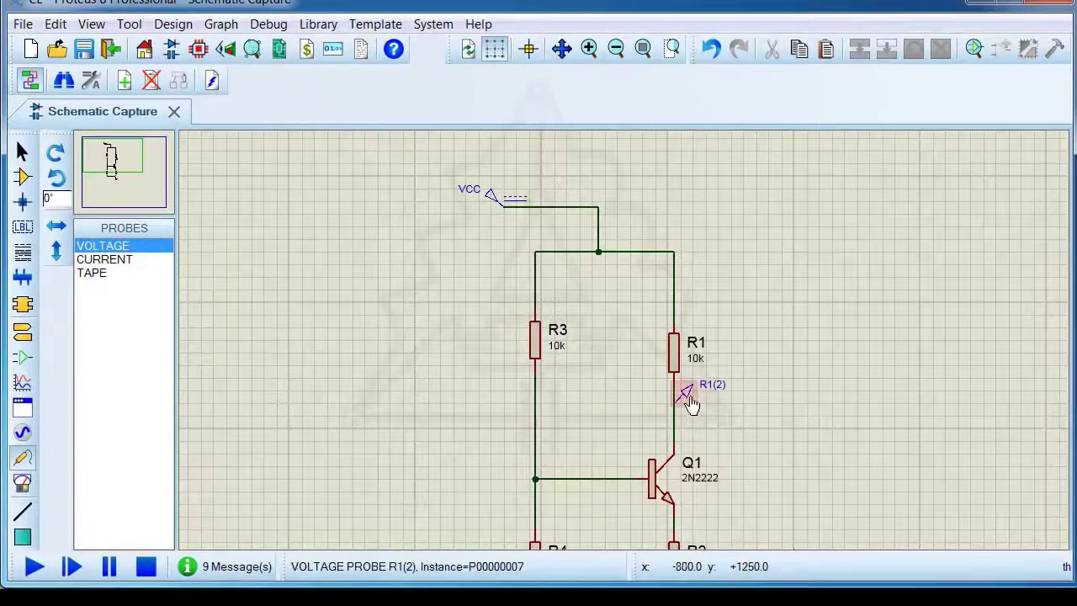
{"action": "double_click", "coordinate": [686, 395]}
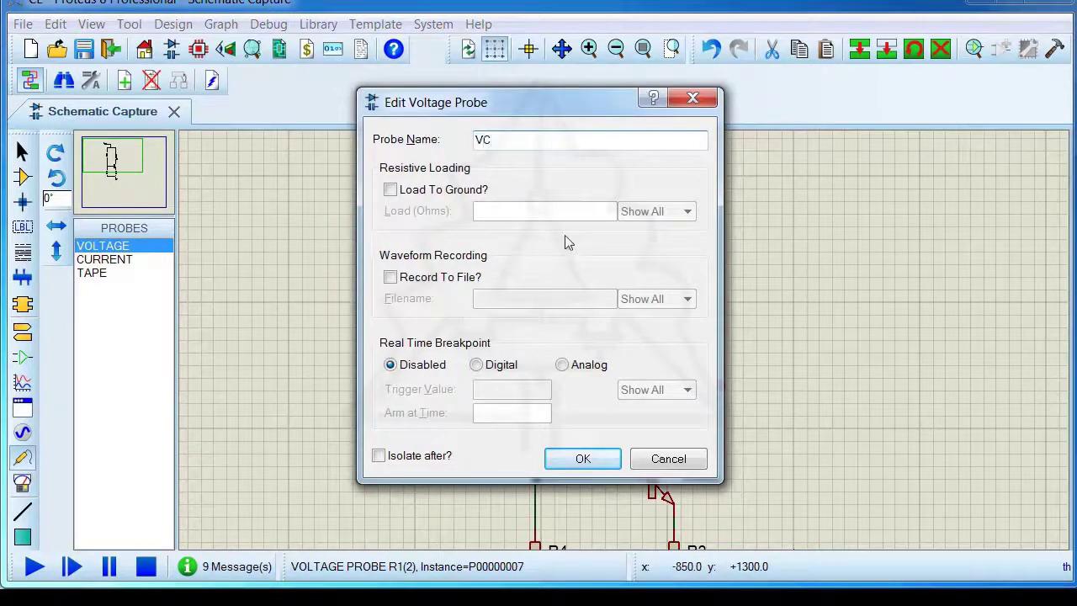
{"action": "type", "text": "VC"}
{"action": "left_click", "coordinate": [583, 458]}
Place a voltage probe named VE on the wire between Q1's emitter and R2, and run the simulation
{"action": "scroll", "coordinate": [656, 395], "scroll_direction": "up", "scroll_amount": 4}
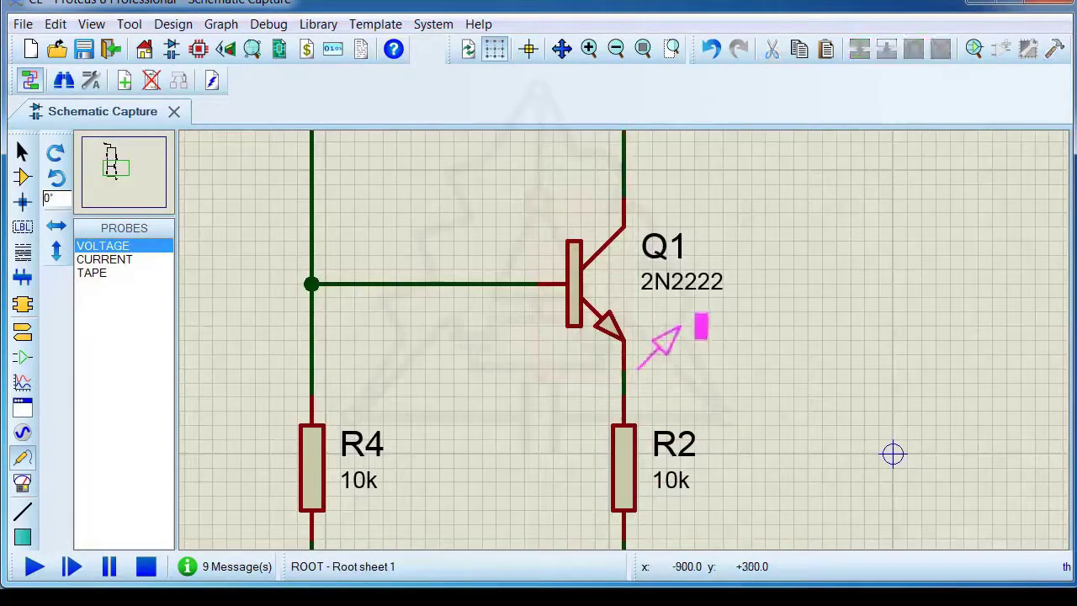
{"action": "left_click", "coordinate": [625, 379]}
{"action": "scroll", "coordinate": [627, 379], "scroll_direction": "down", "scroll_amount": 1}
{"action": "double_click", "coordinate": [640, 360]}
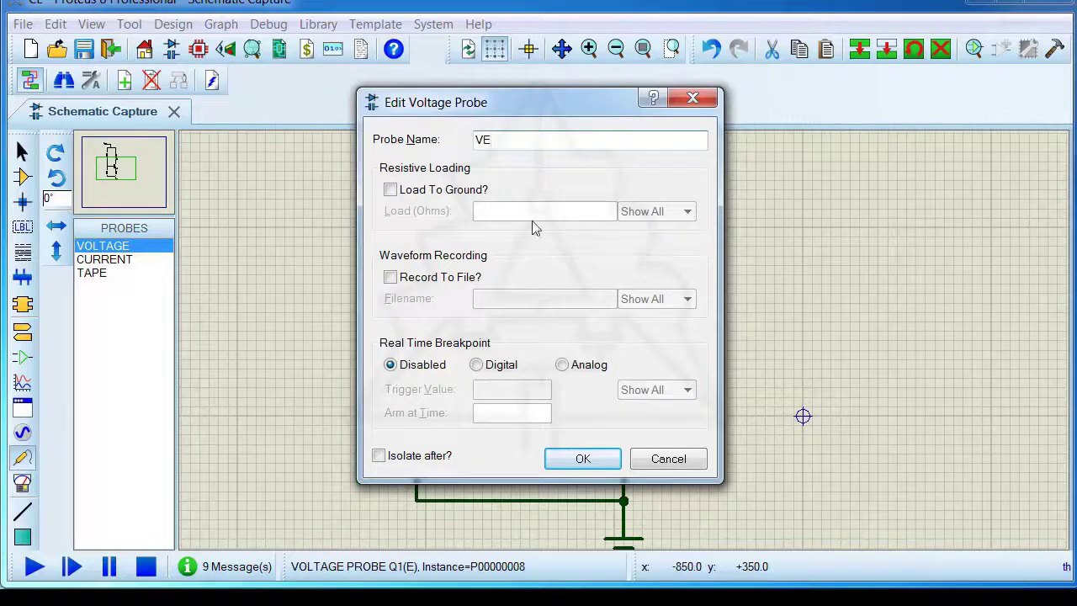
{"action": "left_click", "coordinate": [582, 459]}
{"action": "scroll", "coordinate": [639, 344], "scroll_direction": "down", "scroll_amount": 2}
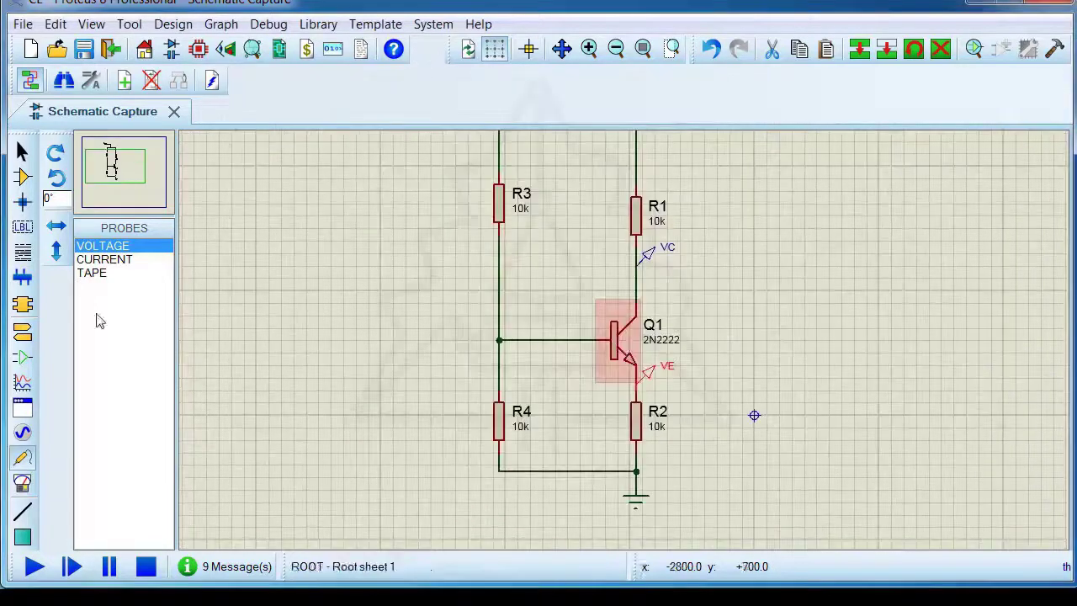
{"action": "left_click", "coordinate": [35, 568]}
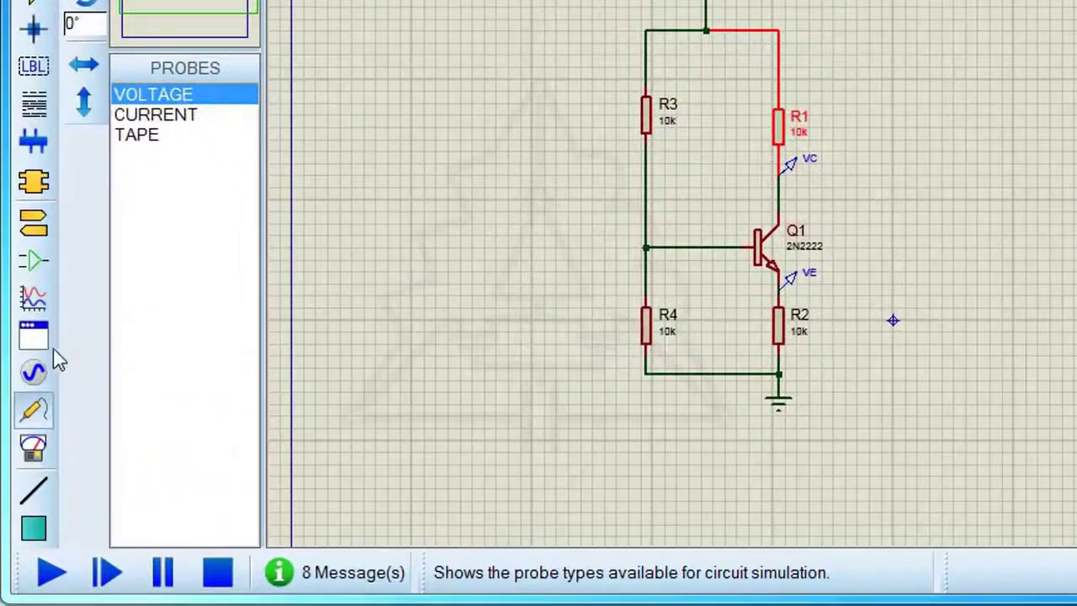
Place a DC SWEEP graph in the empty area beside the transistor circuit
{"action": "left_click", "coordinate": [35, 300]}
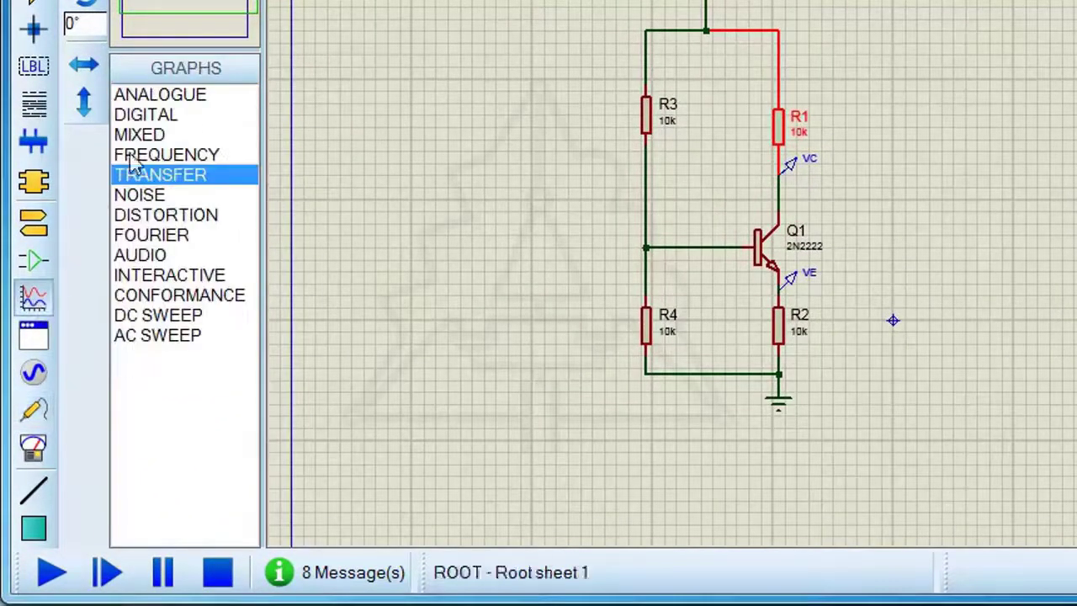
{"action": "left_click", "coordinate": [150, 316]}
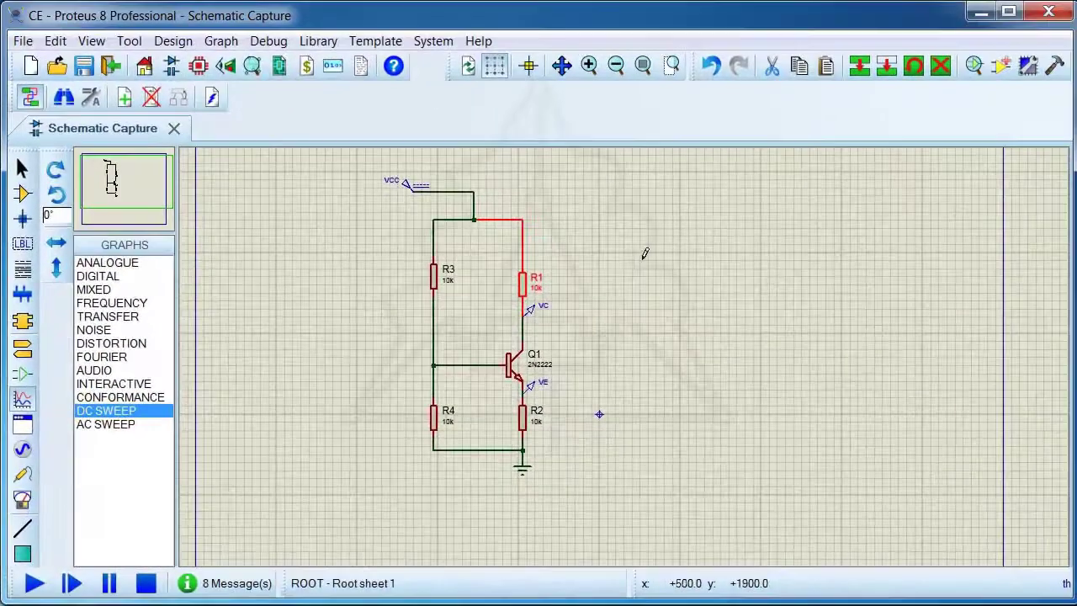
{"action": "left_click_drag", "start_coordinate": [669, 252], "coordinate": [939, 443]}
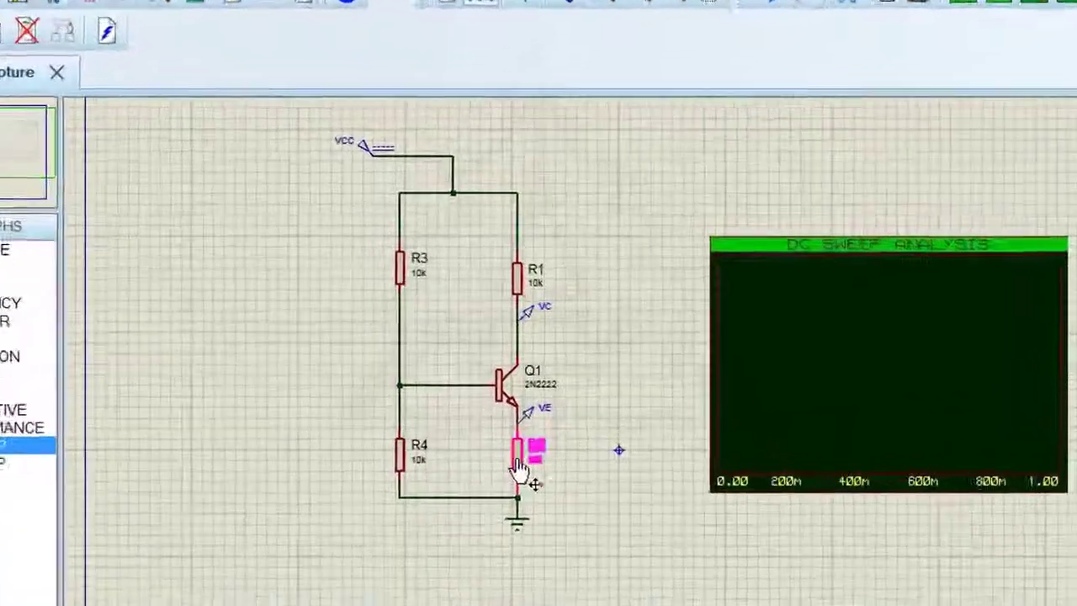
Set R2's resistance to the sweep variable X
{"action": "double_click", "coordinate": [521, 425]}
{"action": "left_click", "coordinate": [378, 118]}
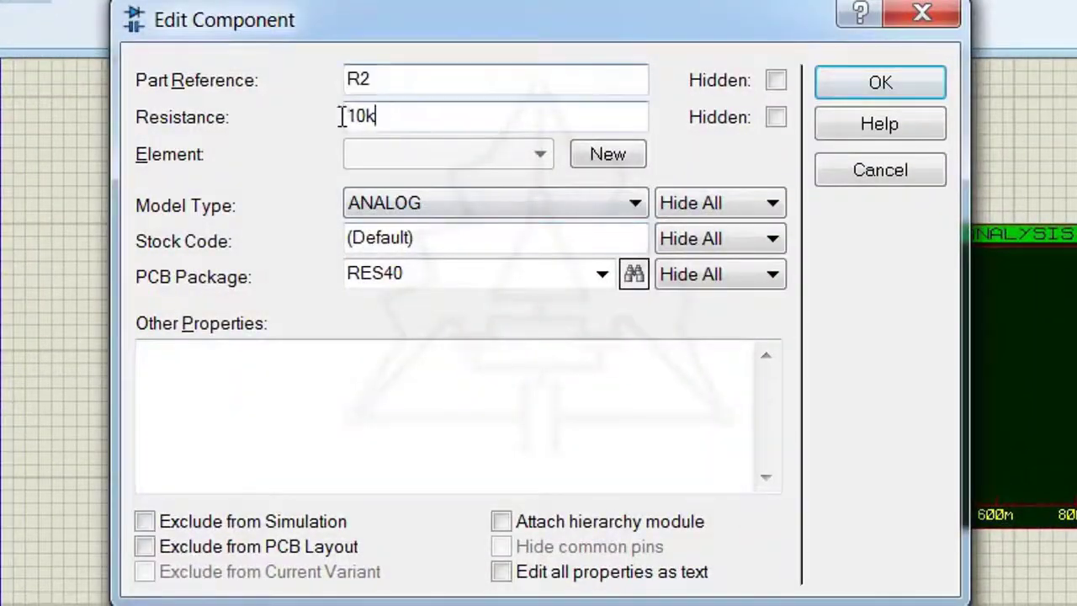
{"action": "double_click", "coordinate": [341, 117]}
{"action": "type", "text": "X"}
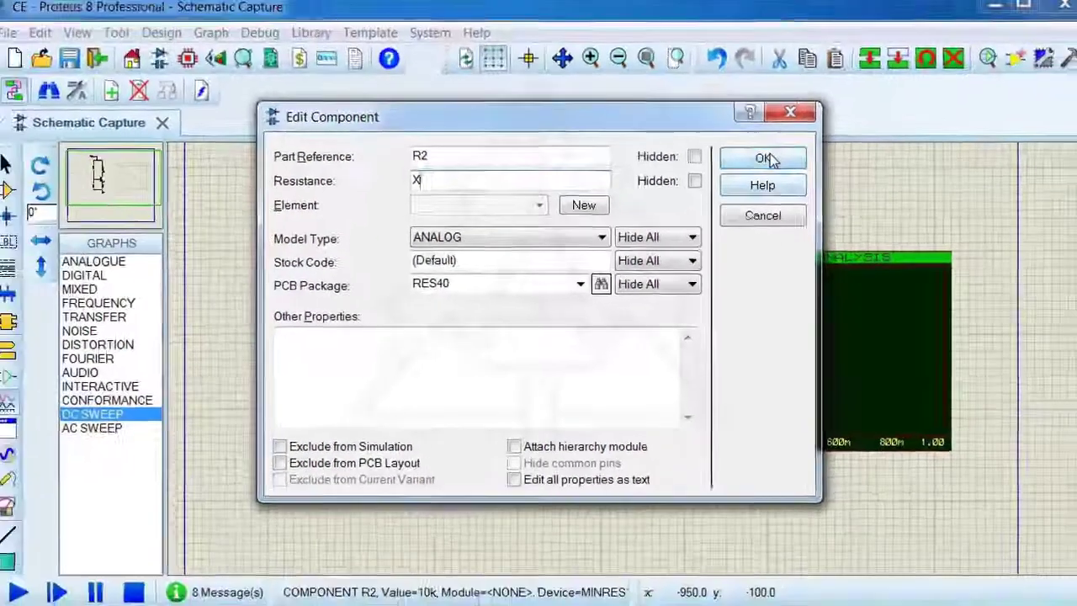
{"action": "left_click", "coordinate": [880, 82]}
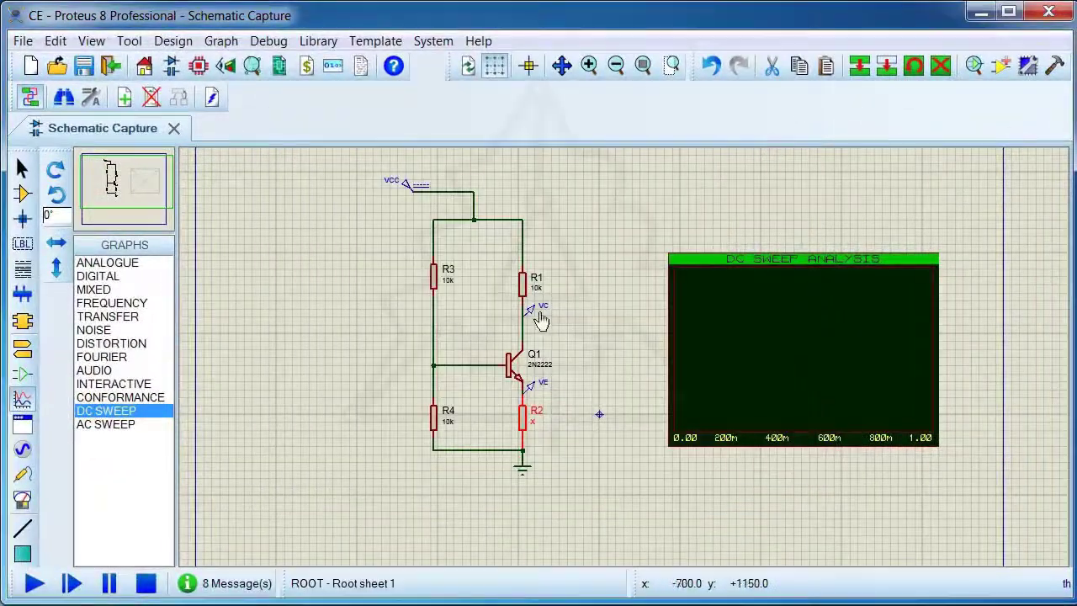
Add the VC probe to the DC sweep graph and open the graph at full size
{"action": "left_click", "coordinate": [531, 312]}
{"action": "mouse_move", "coordinate": [531, 312]}
{"action": "left_mouse_down"}
{"action": "mouse_move", "coordinate": [716, 281]}
{"action": "mouse_move", "coordinate": [721, 264]}
{"action": "left_mouse_up"}
{"action": "left_click", "coordinate": [722, 264]}
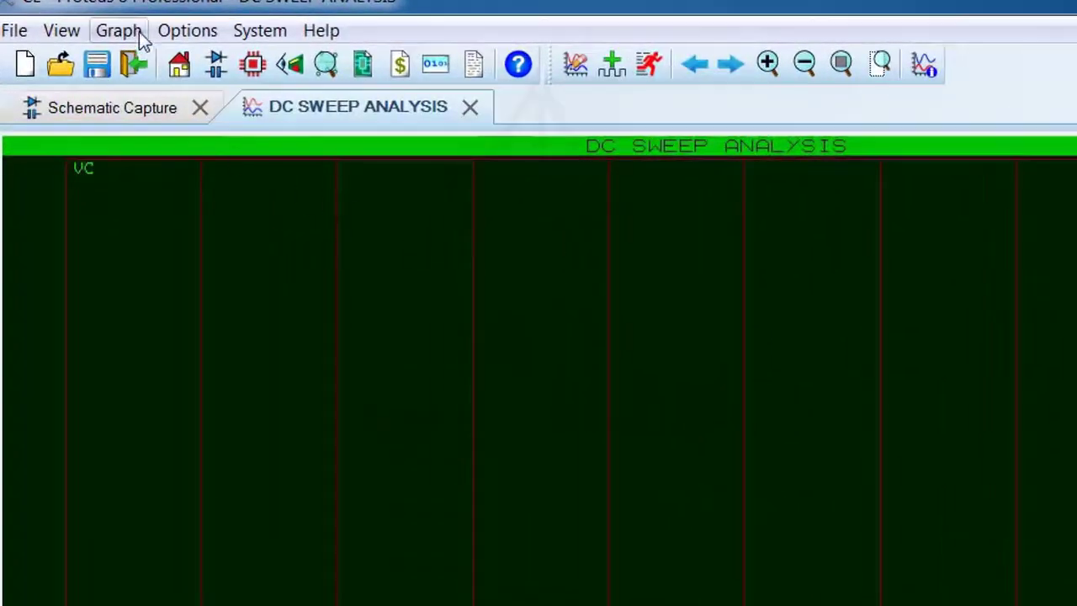
Set the DC sweep's start value to 1 and stop value to 10k, and simulate the graph
{"action": "left_click", "coordinate": [137, 34]}
{"action": "left_click", "coordinate": [148, 66]}
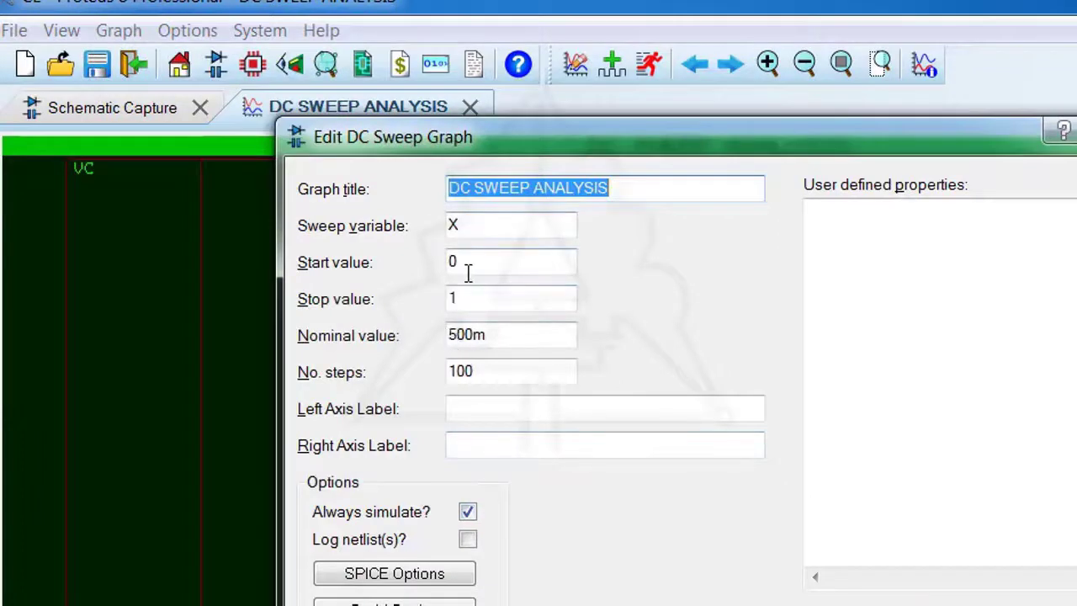
{"action": "left_click_drag", "start_coordinate": [468, 271], "coordinate": [444, 279]}
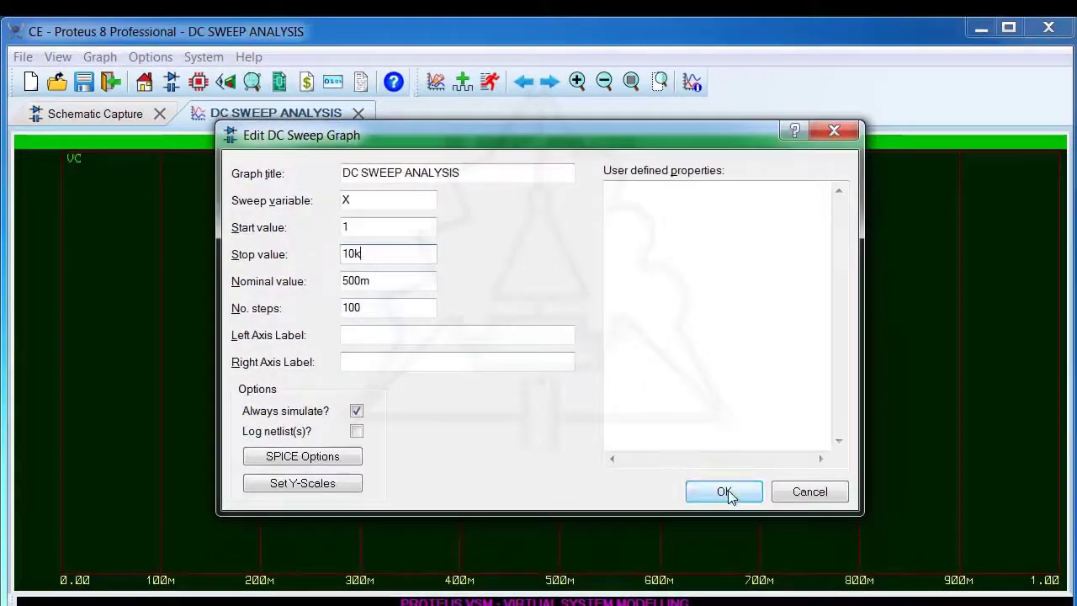
{"action": "left_click", "coordinate": [729, 493]}
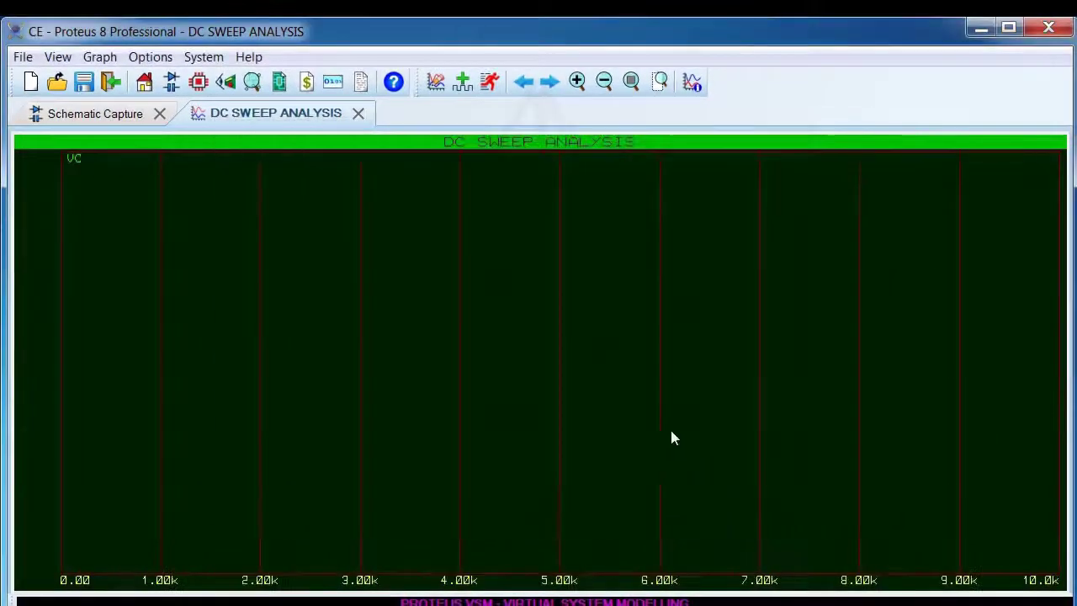
{"action": "key", "text": "space"}
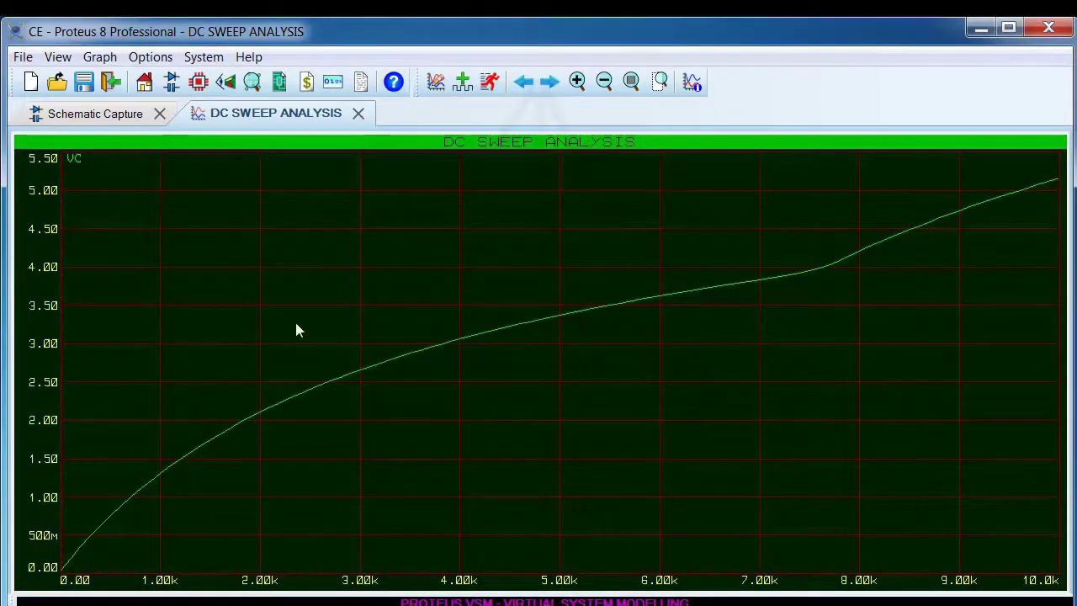
{"action": "left_click", "coordinate": [357, 114]}
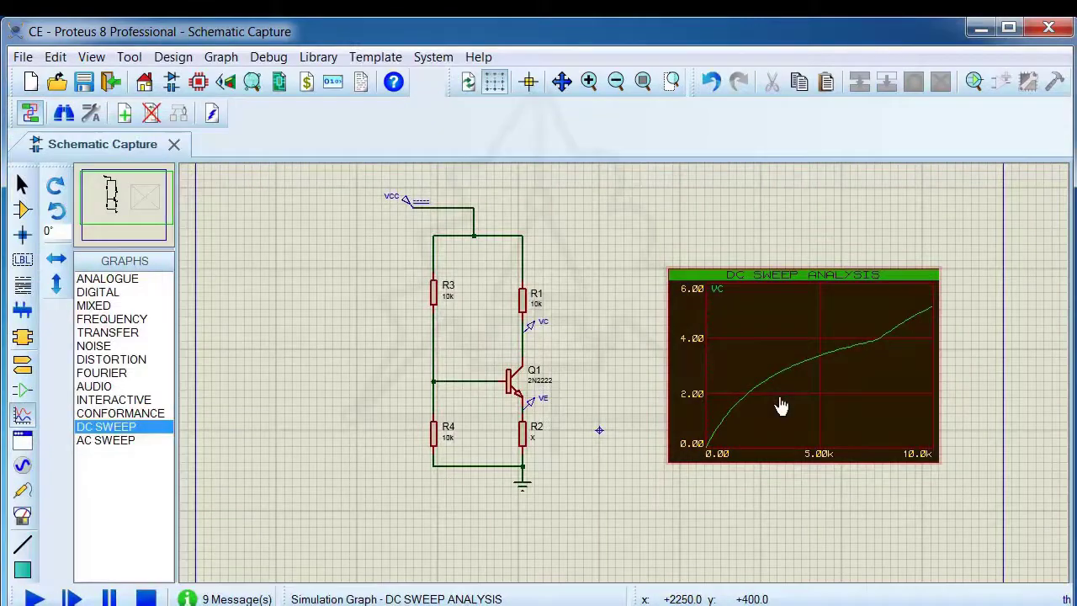
Set R2's resistance to 10k
{"action": "double_click", "coordinate": [524, 434]}
{"action": "key", "text": "Tab"}
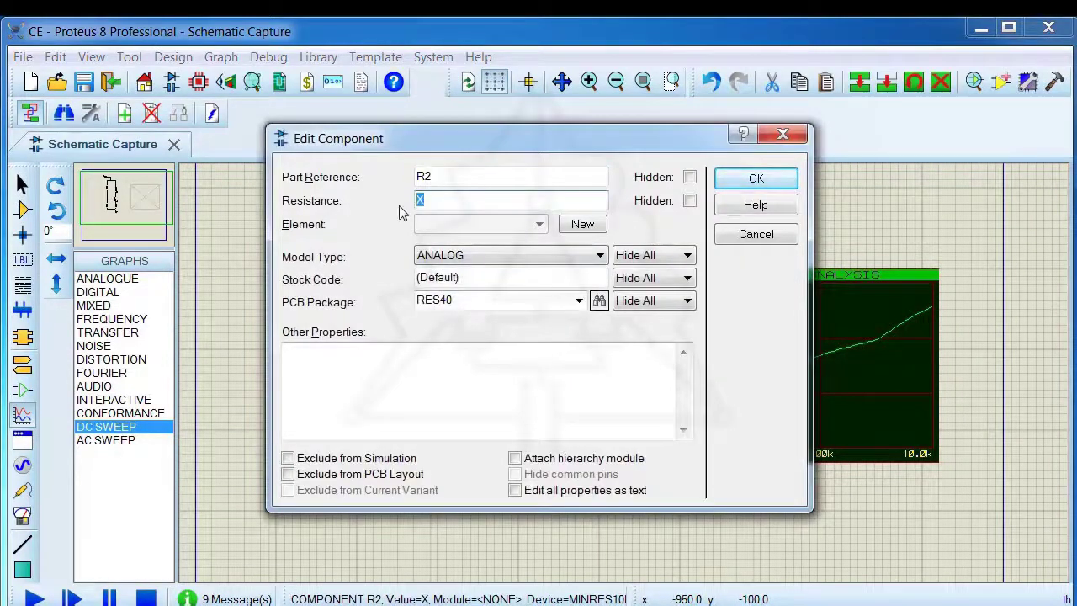
{"action": "type", "text": "10k"}
{"action": "left_click", "coordinate": [756, 179]}
Set R1's resistance to the sweep variable X
{"action": "scroll", "coordinate": [570, 321], "scroll_direction": "up", "scroll_amount": 2}
{"action": "left_click", "coordinate": [526, 300]}
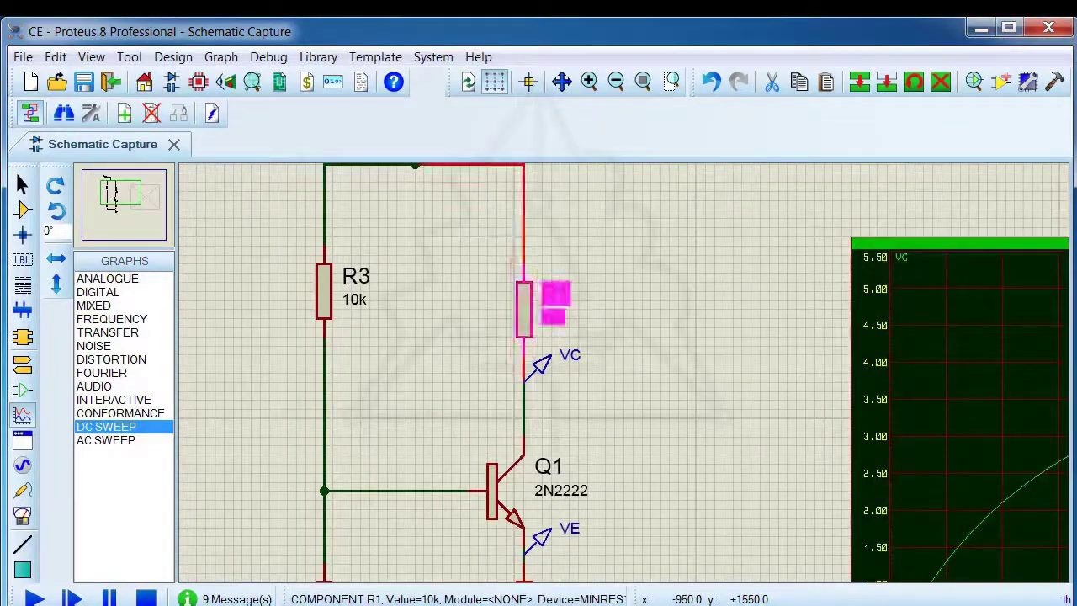
{"action": "left_click", "coordinate": [526, 301]}
{"action": "key", "text": "Tab"}
{"action": "type", "text": "X"}
{"action": "left_click", "coordinate": [756, 178]}
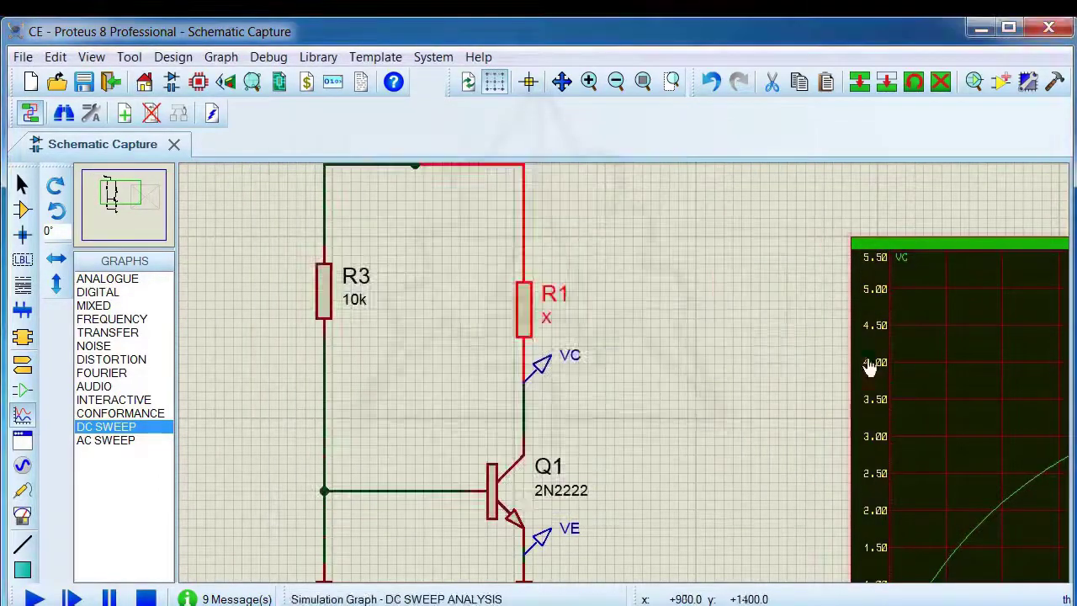
Shrink the existing DC sweep graph and move it lower on the sheet
{"action": "scroll", "coordinate": [869, 365], "scroll_direction": "down", "scroll_amount": 3}
{"action": "left_click", "coordinate": [871, 467]}
{"action": "left_click_drag", "start_coordinate": [871, 467], "coordinate": [867, 515]}
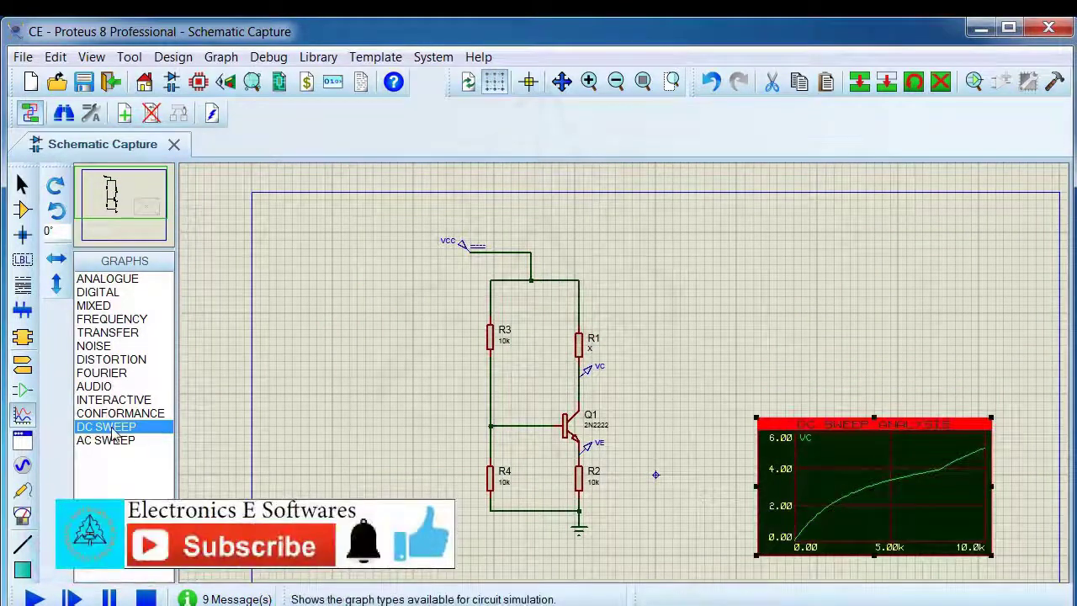
Place a second DC SWEEP graph above the first one and add the VC probe to it
{"action": "left_click", "coordinate": [857, 315]}
{"action": "left_click_drag", "start_coordinate": [756, 247], "coordinate": [978, 389]}
{"action": "left_click", "coordinate": [589, 374]}
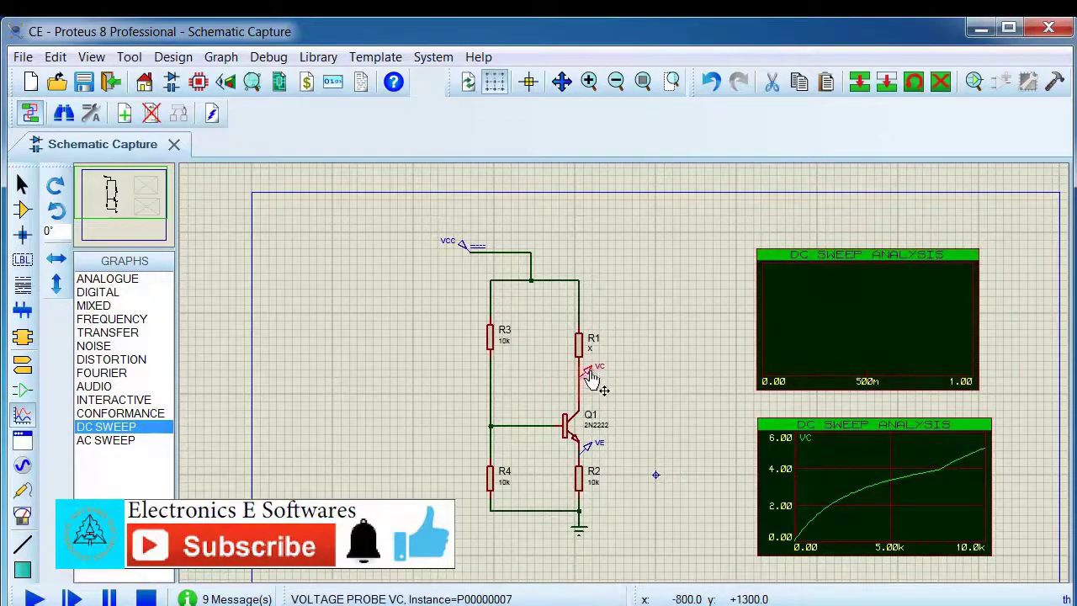
{"action": "left_click_drag", "start_coordinate": [586, 371], "coordinate": [812, 336]}
Set the upper VC graph's sweep from 1 to 15k, simulate it and close the graph view
{"action": "left_click", "coordinate": [830, 260]}
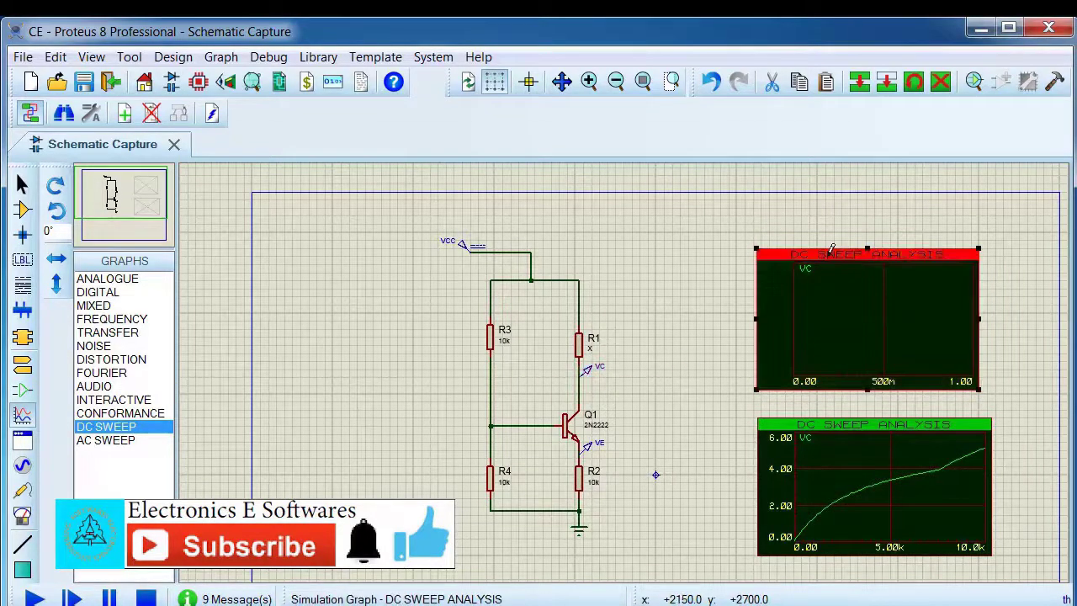
{"action": "left_click", "coordinate": [150, 56]}
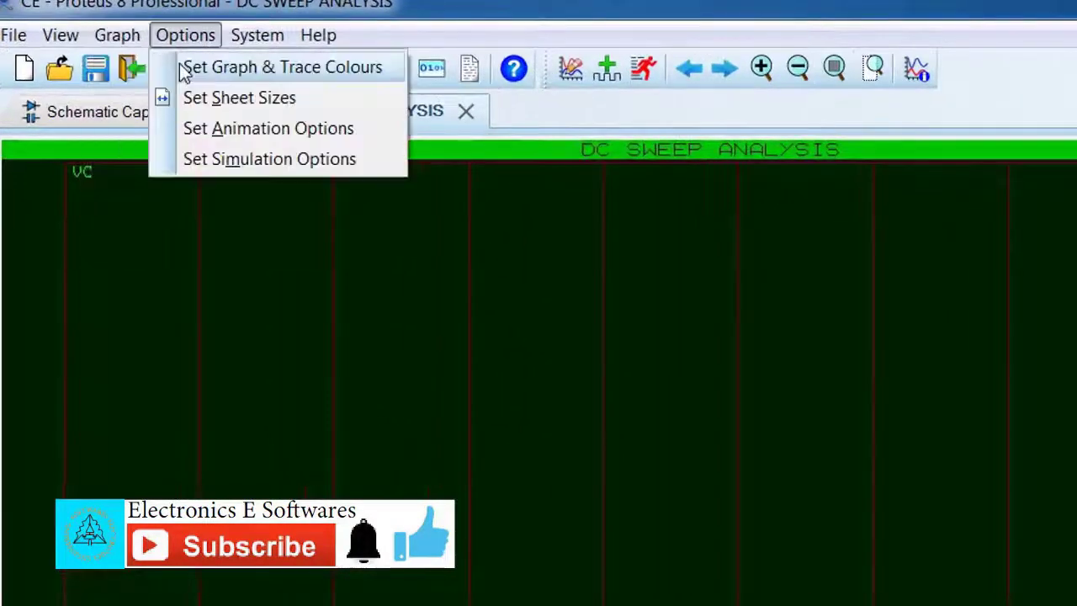
{"action": "left_click", "coordinate": [100, 57]}
{"action": "left_click", "coordinate": [151, 67]}
{"action": "left_click_drag", "start_coordinate": [461, 265], "coordinate": [415, 274]}
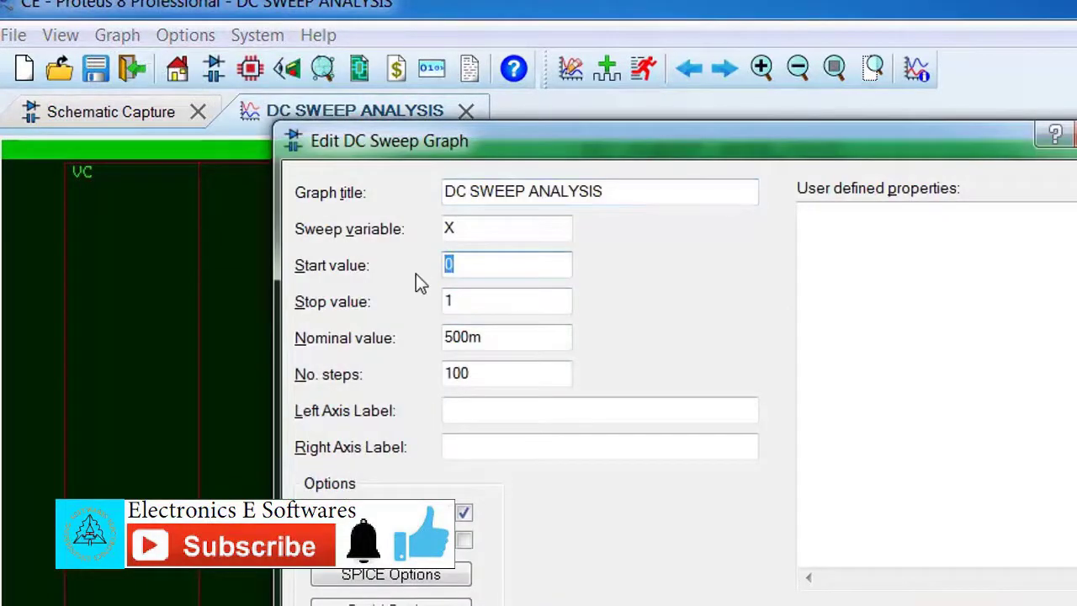
{"action": "left_click", "coordinate": [471, 297]}
{"action": "type", "text": "5"}
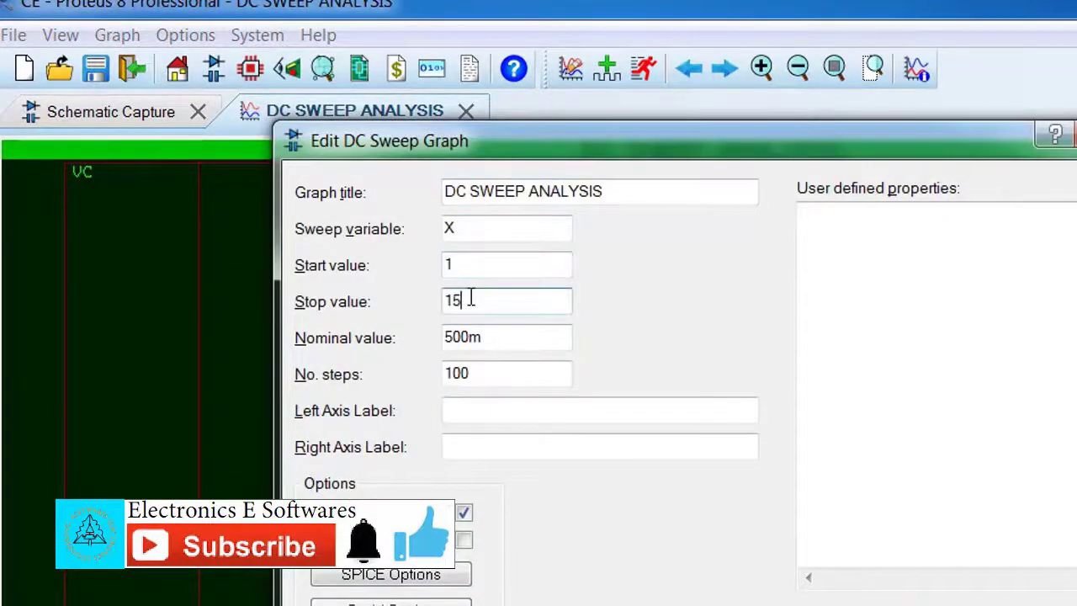
{"action": "type", "text": "k"}
{"action": "left_click", "coordinate": [702, 474]}
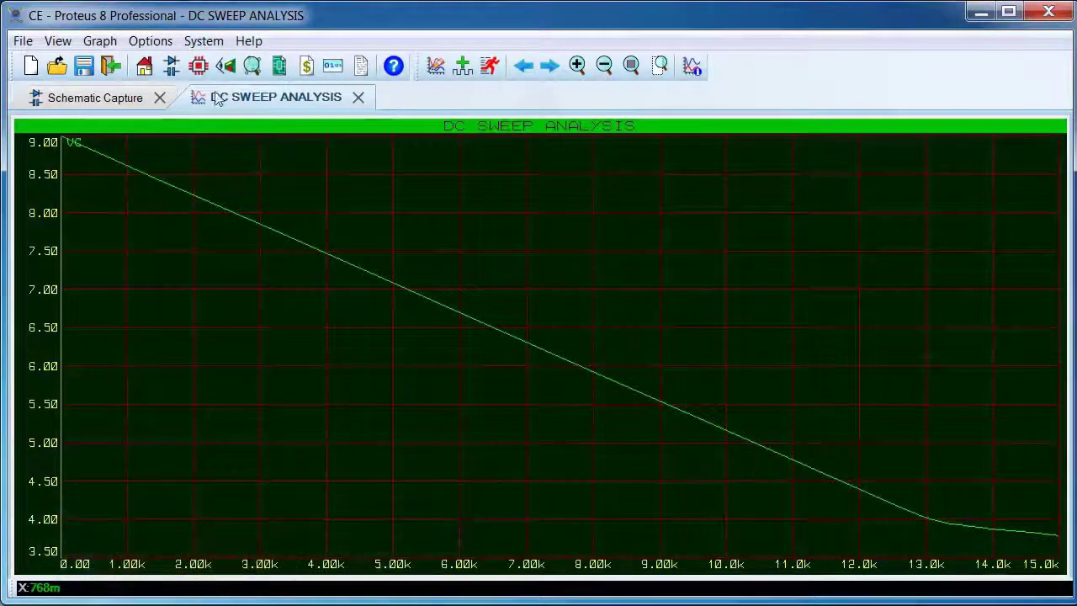
{"action": "left_click", "coordinate": [354, 96]}
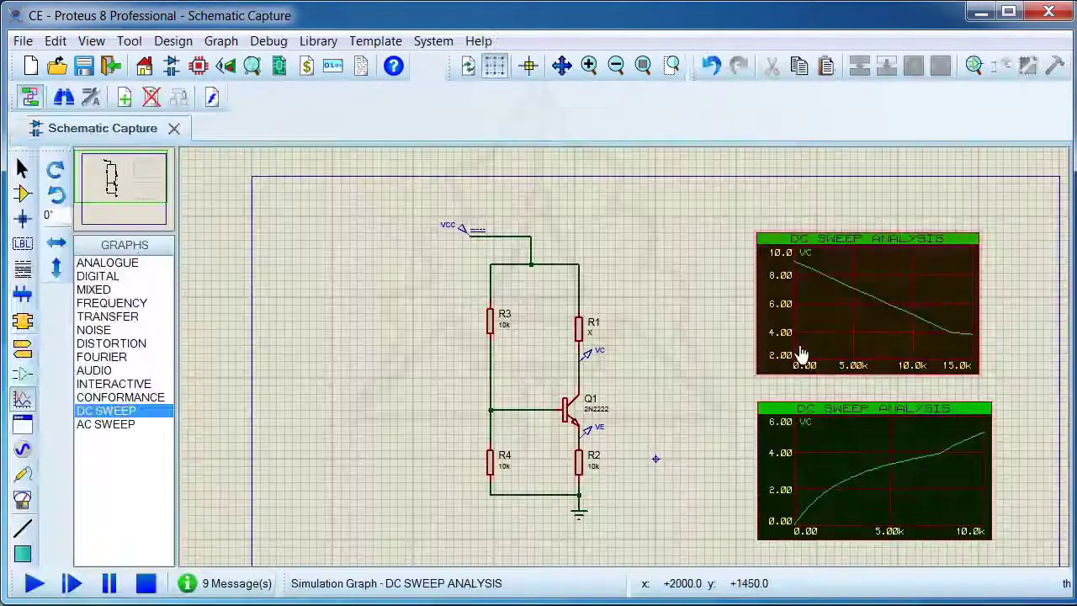
Set R1's resistance to 10k
{"action": "double_click", "coordinate": [582, 333]}
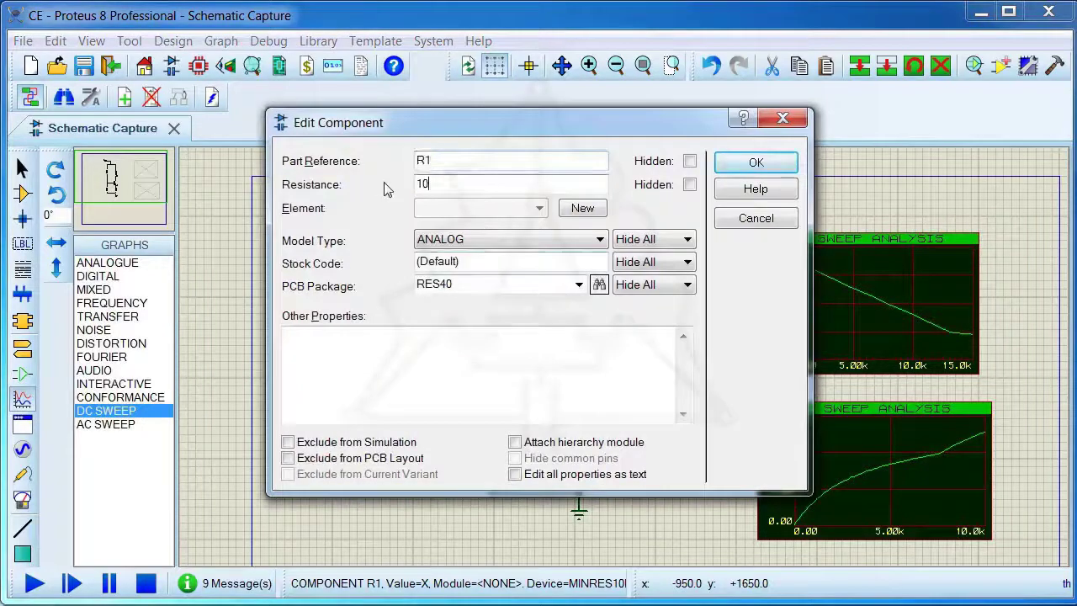
{"action": "type", "text": "10k"}
{"action": "left_click", "coordinate": [753, 163]}
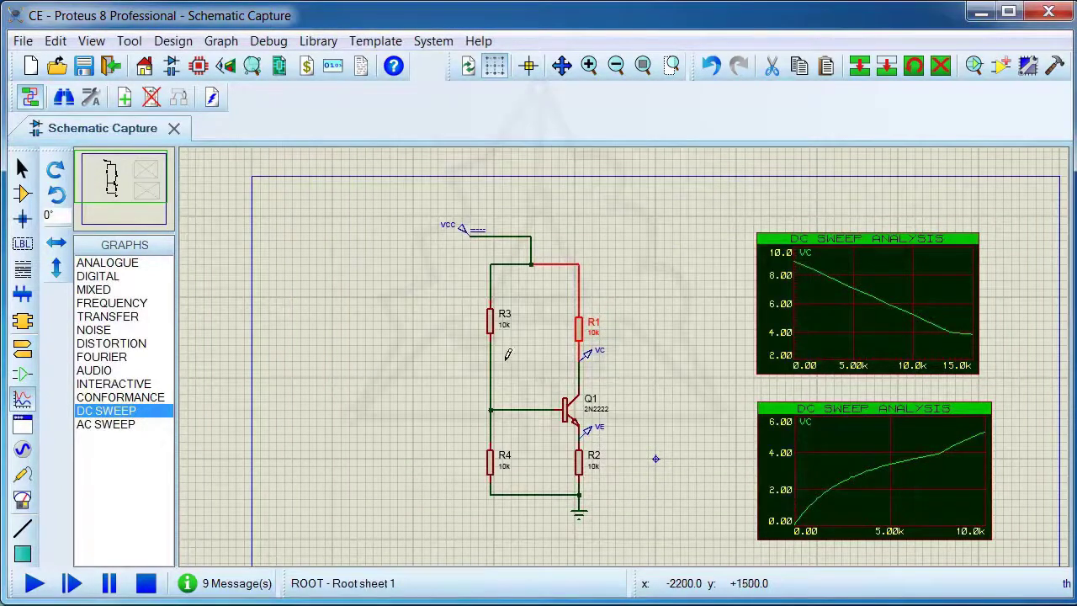
Place a third DC SWEEP graph beside R3 and add the VC probe to it
{"action": "scroll", "coordinate": [510, 356], "scroll_direction": "up", "scroll_amount": 2}
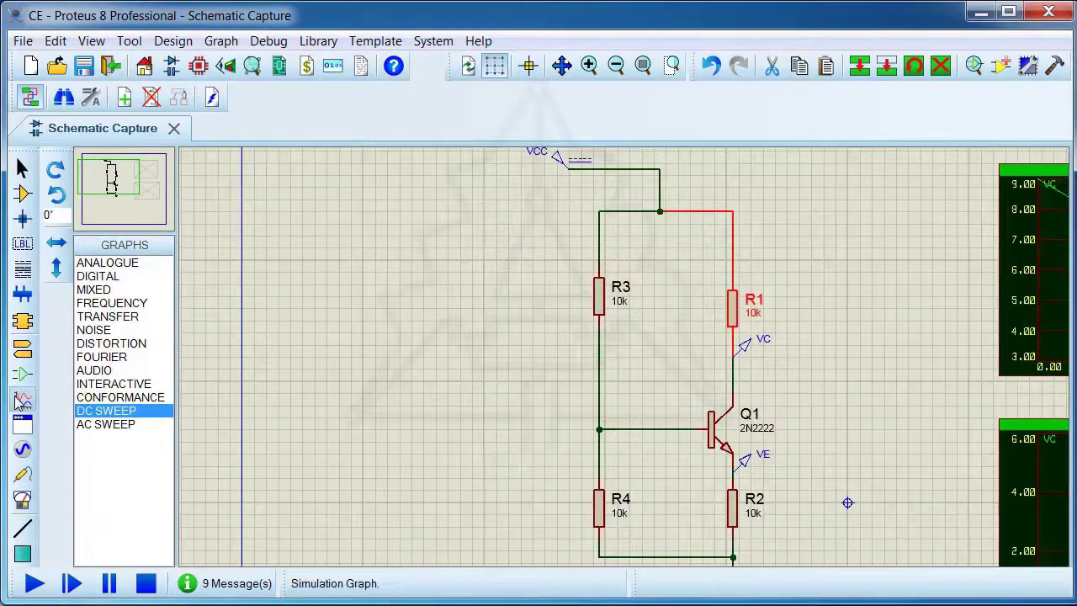
{"action": "left_click", "coordinate": [501, 291]}
{"action": "left_click_drag", "start_coordinate": [345, 211], "coordinate": [552, 336]}
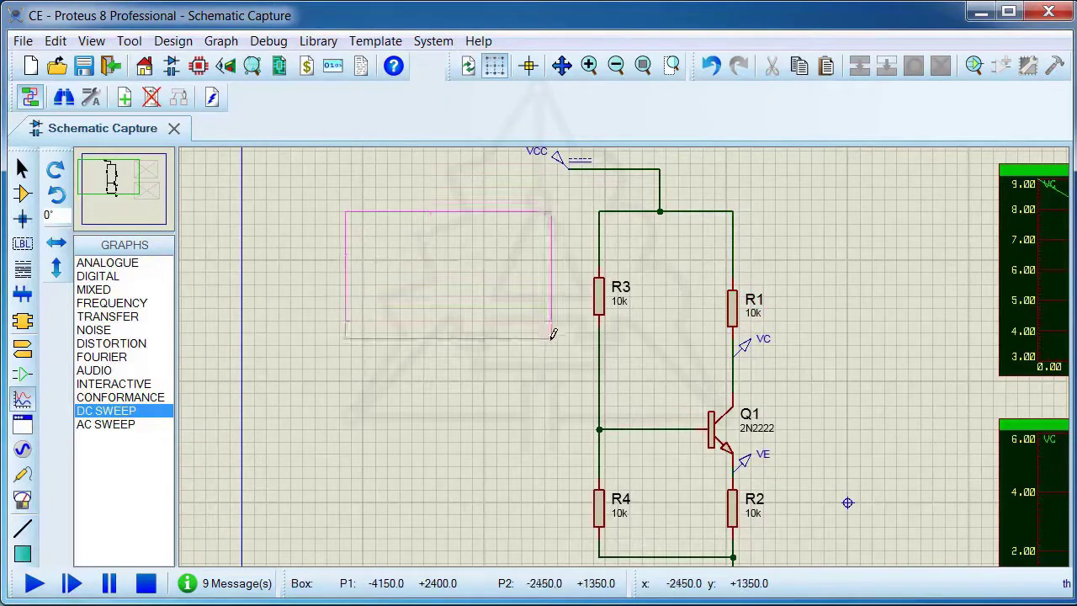
{"action": "left_click_drag", "start_coordinate": [744, 345], "coordinate": [416, 281]}
Set R3's resistance to the sweep variable X
{"action": "left_click", "coordinate": [599, 298]}
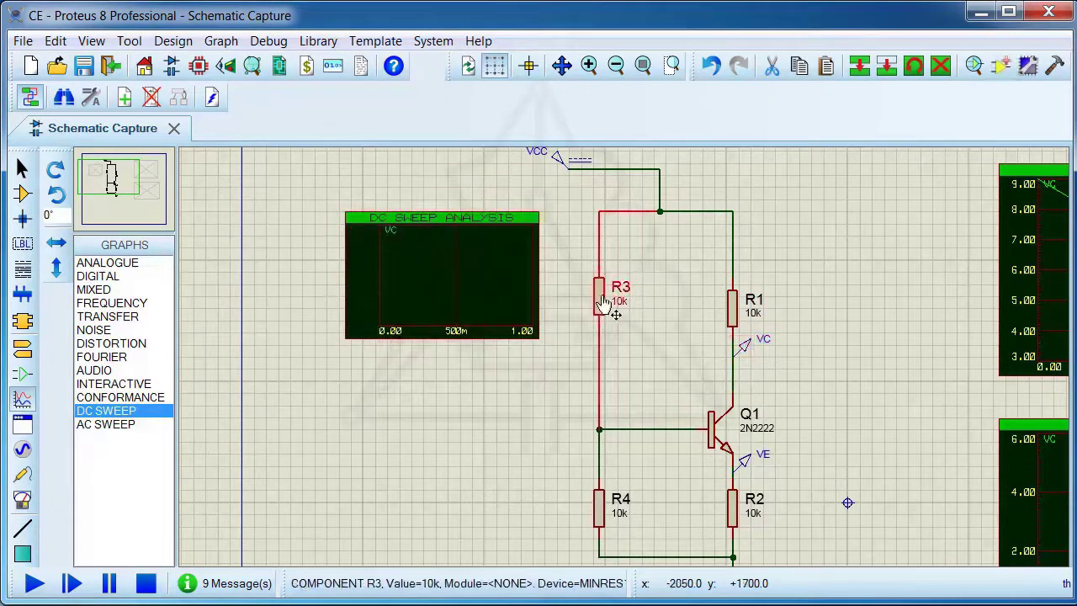
{"action": "left_click", "coordinate": [614, 290]}
{"action": "type", "text": "X"}
{"action": "left_click", "coordinate": [756, 162]}
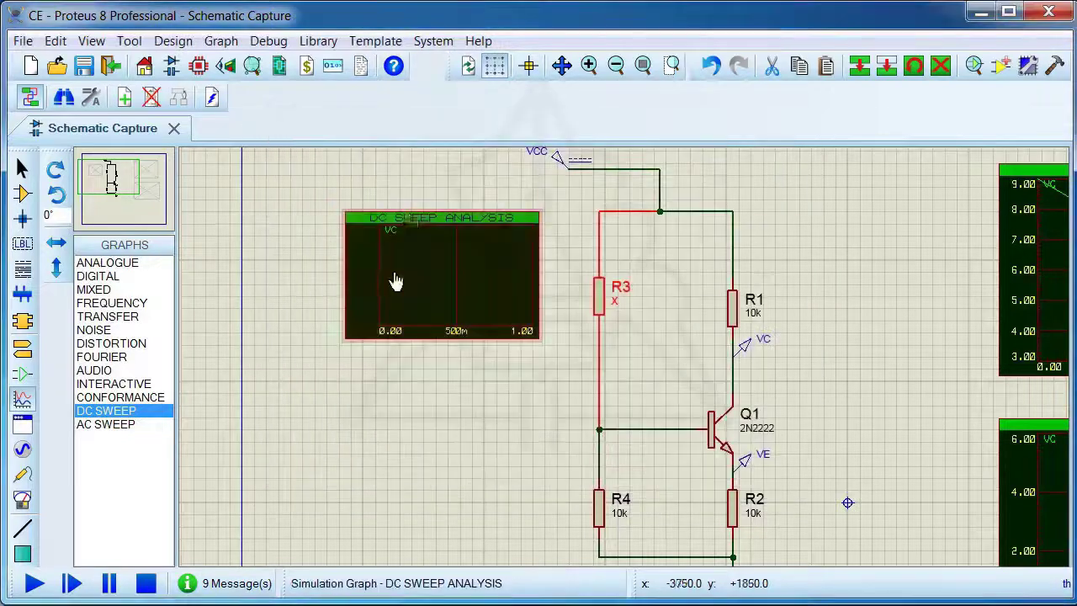
Set the sweep of the graph beside R3 from 1 to 200k, simulate it and close the graph view
{"action": "left_click", "coordinate": [408, 217]}
{"action": "left_click", "coordinate": [150, 40]}
{"action": "mouse_move", "coordinate": [100, 43]}
{"action": "left_click", "coordinate": [133, 68]}
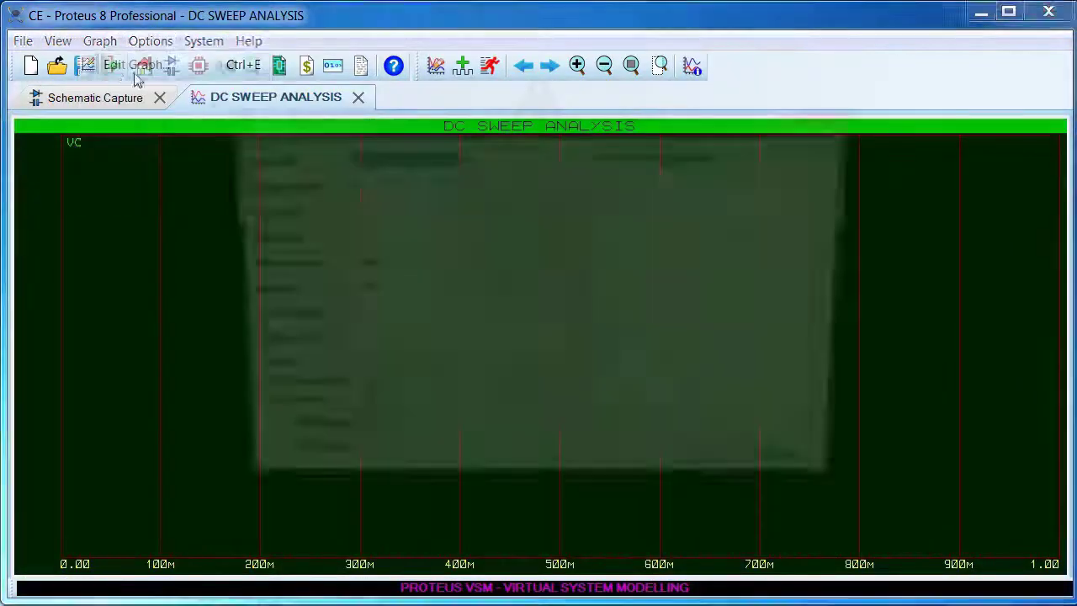
{"action": "left_click", "coordinate": [366, 209]}
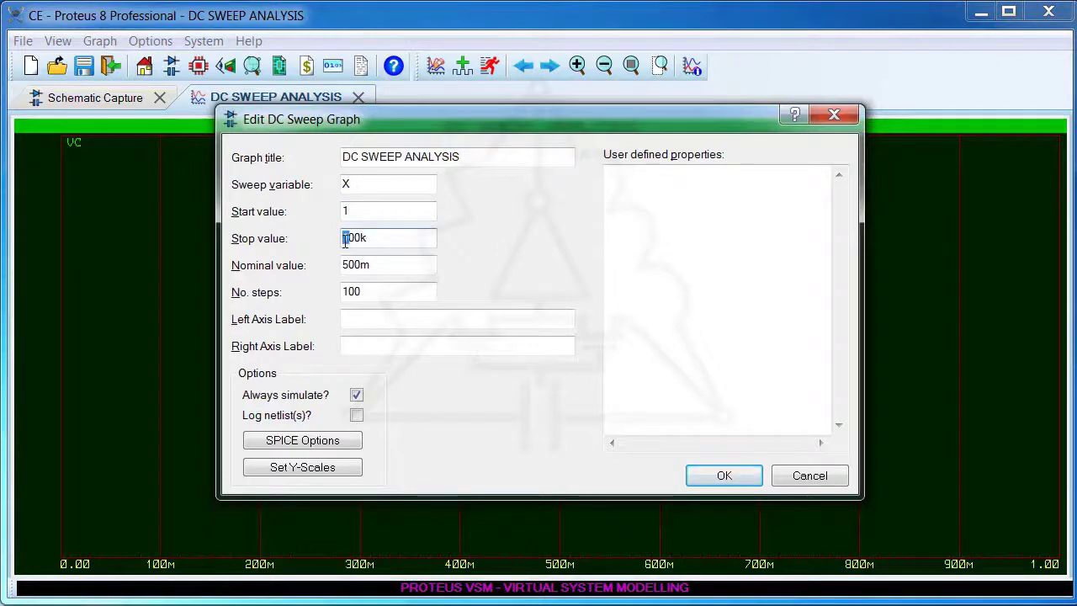
{"action": "left_click", "coordinate": [724, 475]}
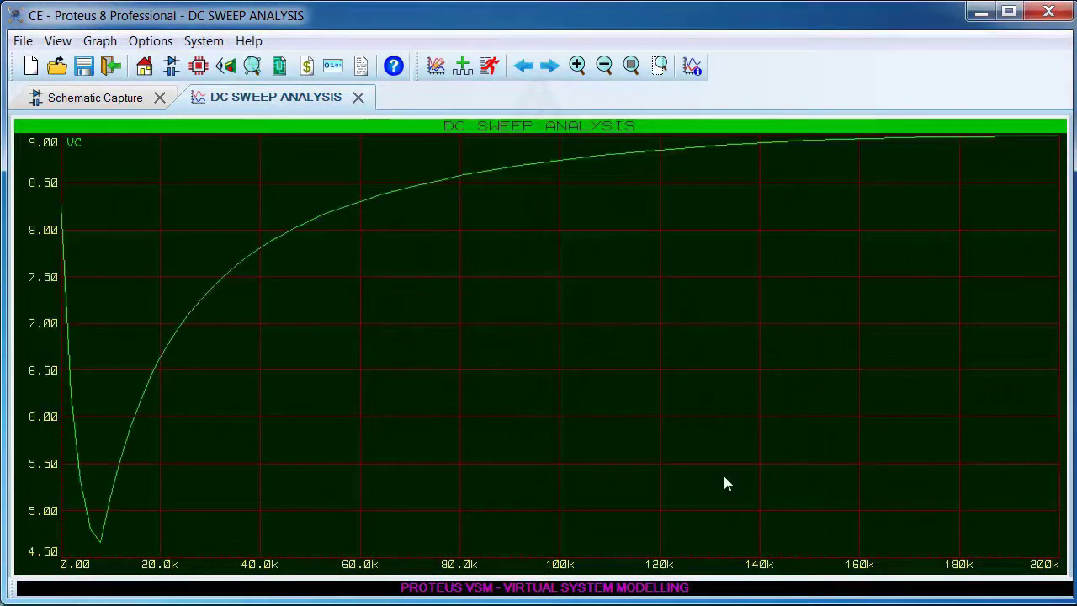
{"action": "left_click", "coordinate": [357, 96]}
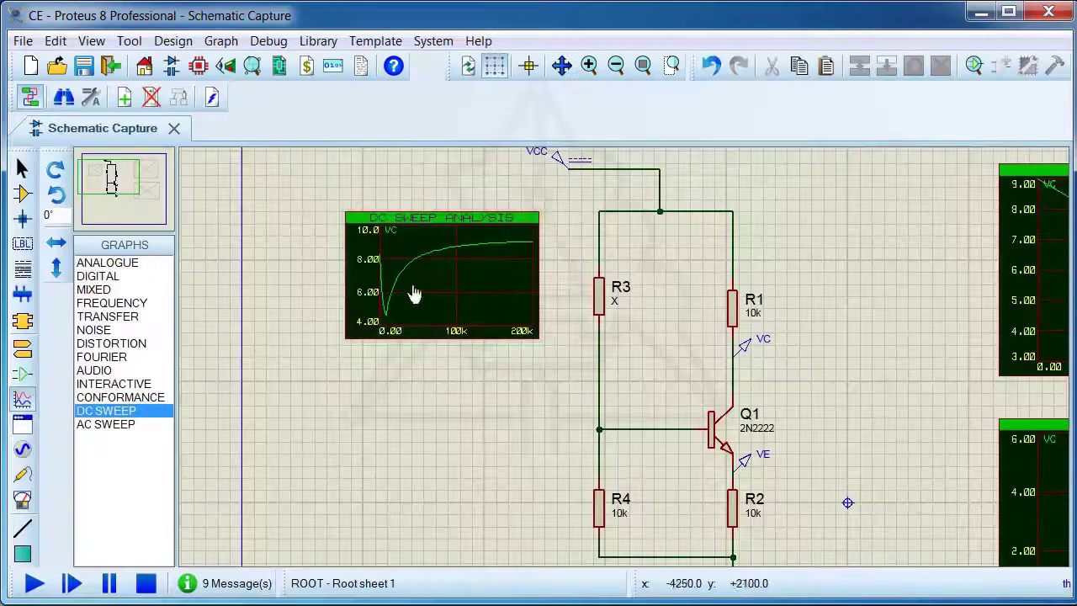
Set R3's resistance to 10k and place a fourth DC SWEEP graph beside R4
{"action": "double_click", "coordinate": [606, 307]}
{"action": "left_click", "coordinate": [753, 165]}
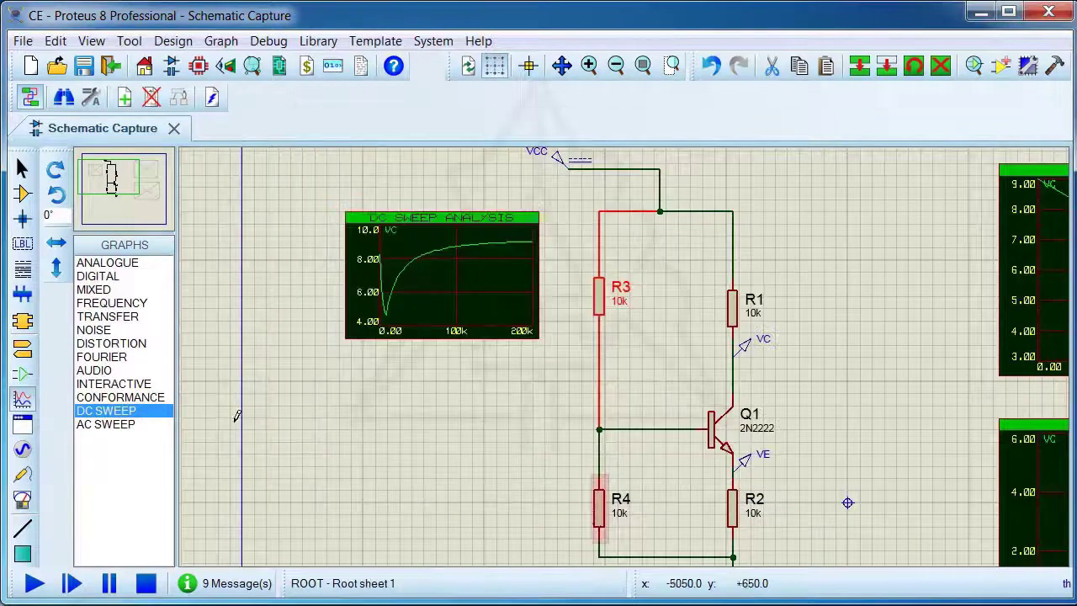
{"action": "left_click_drag", "start_coordinate": [375, 430], "coordinate": [539, 538]}
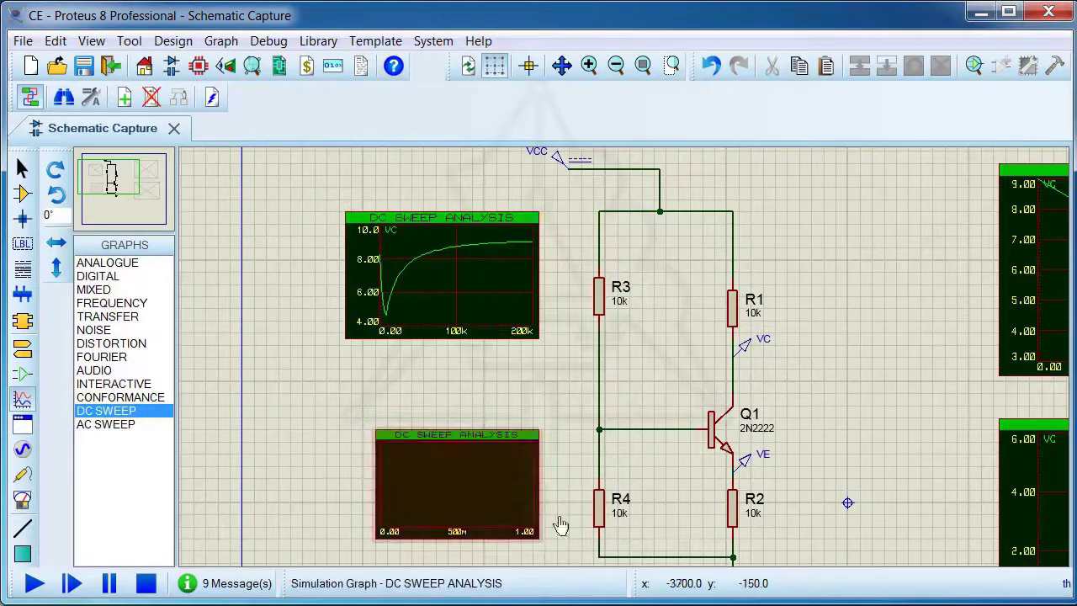
Set R4's resistance to the sweep variable X and add the VC probe to the empty graph beside it
{"action": "double_click", "coordinate": [607, 520]}
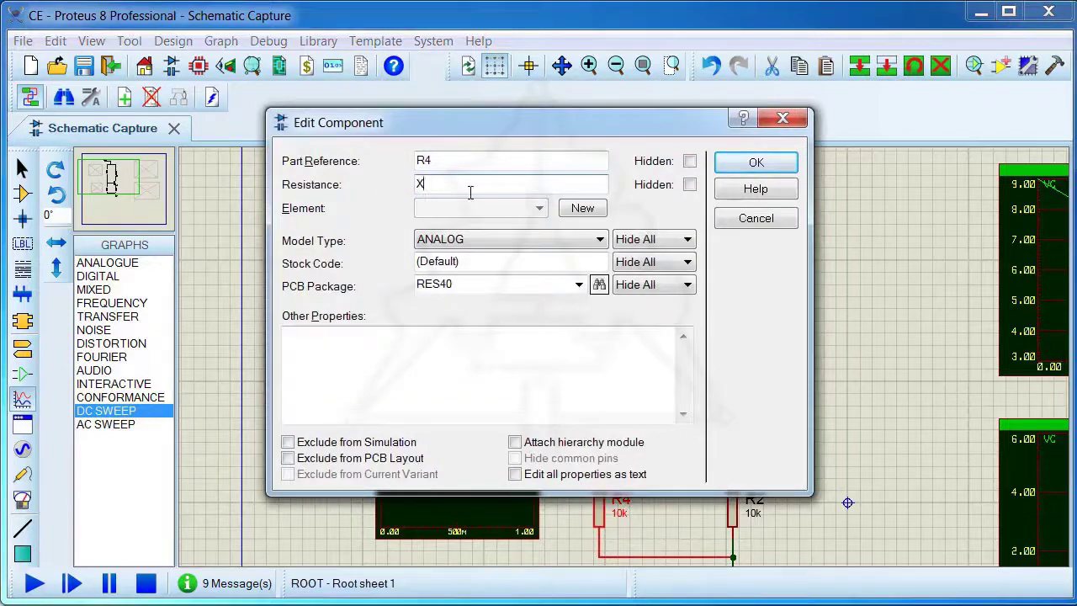
{"action": "left_click", "coordinate": [748, 164]}
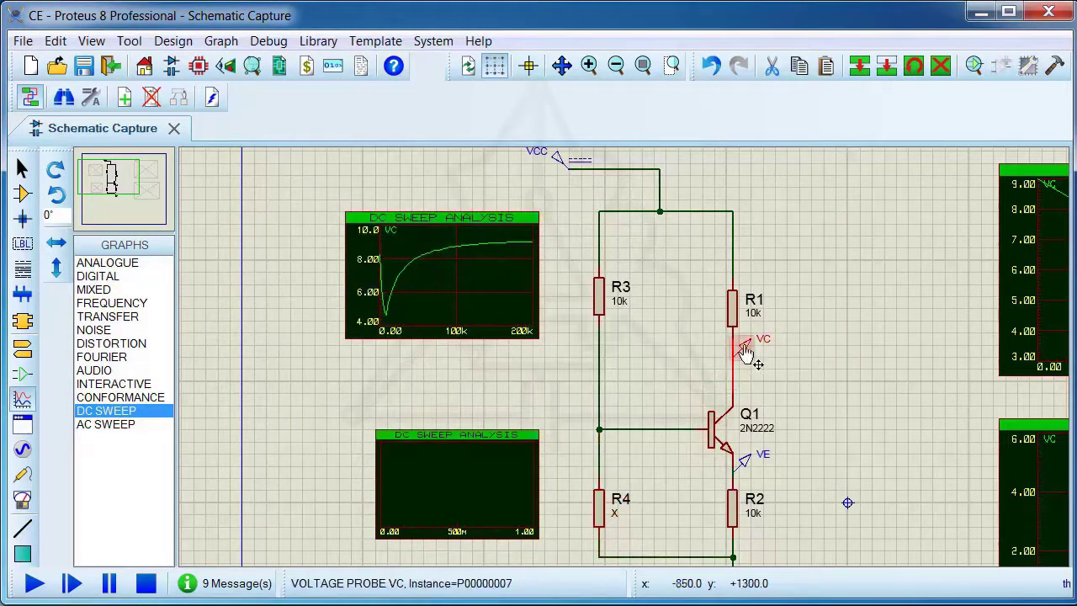
{"action": "left_click_drag", "start_coordinate": [745, 352], "coordinate": [432, 444]}
Set the sweep of the graph beside R4 from 1 to 20k, simulate it and close the graph view
{"action": "left_click", "coordinate": [432, 436]}
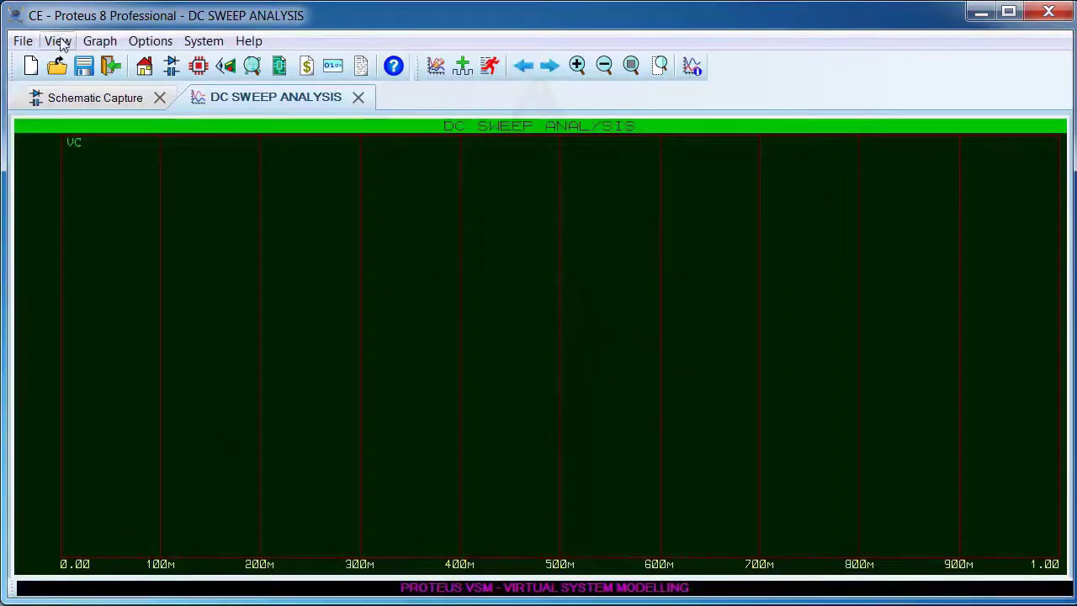
{"action": "left_click", "coordinate": [99, 41]}
{"action": "left_click", "coordinate": [113, 60]}
{"action": "double_click", "coordinate": [367, 210]}
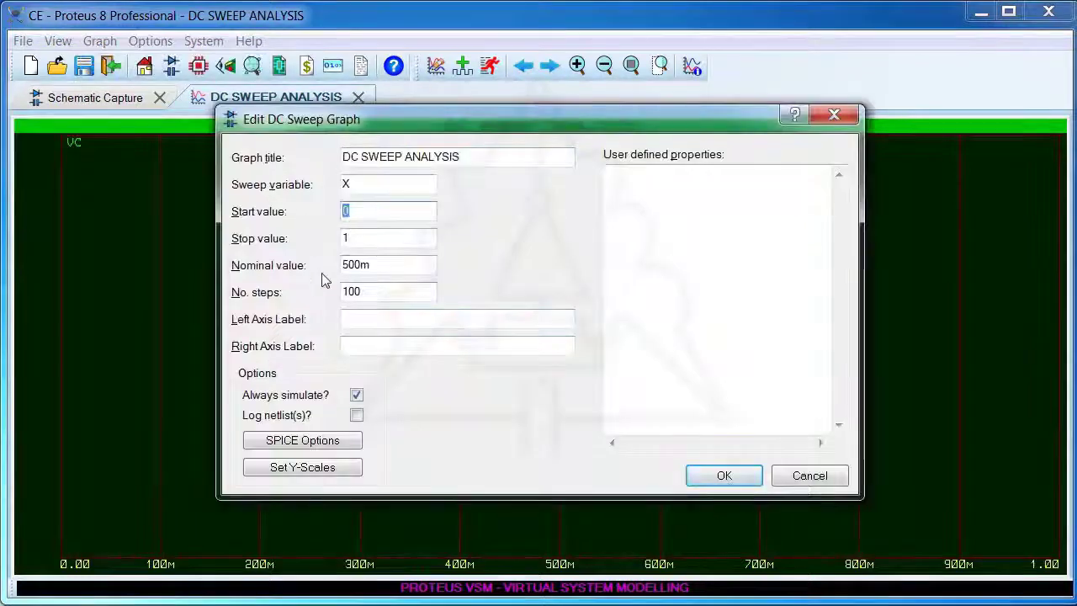
{"action": "type", "text": "1"}
{"action": "type", "text": "20"}
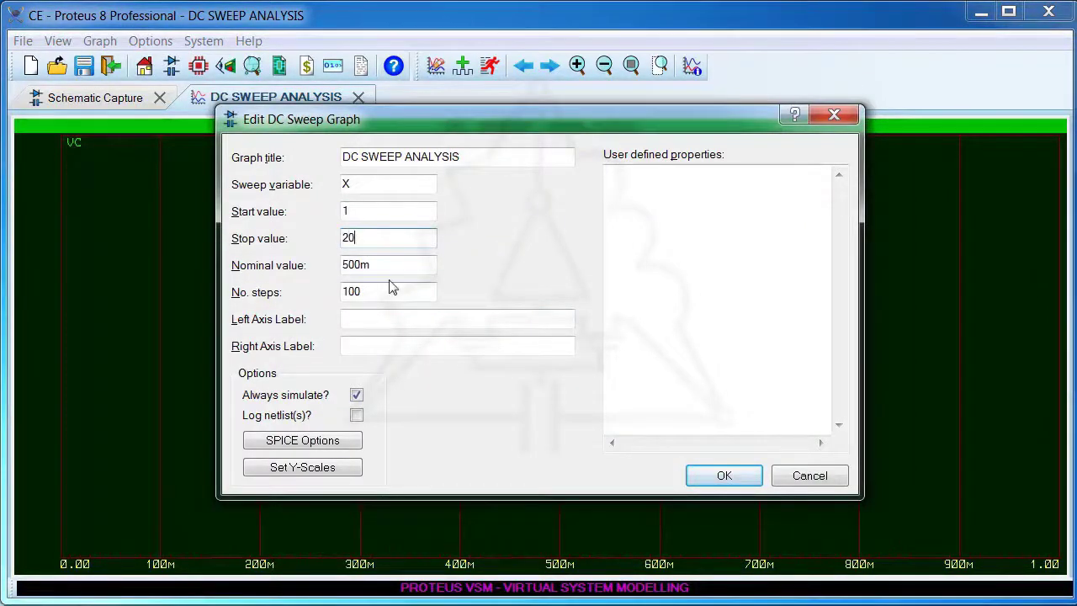
{"action": "type", "text": "k"}
{"action": "left_click", "coordinate": [732, 472]}
{"action": "left_click", "coordinate": [489, 66]}
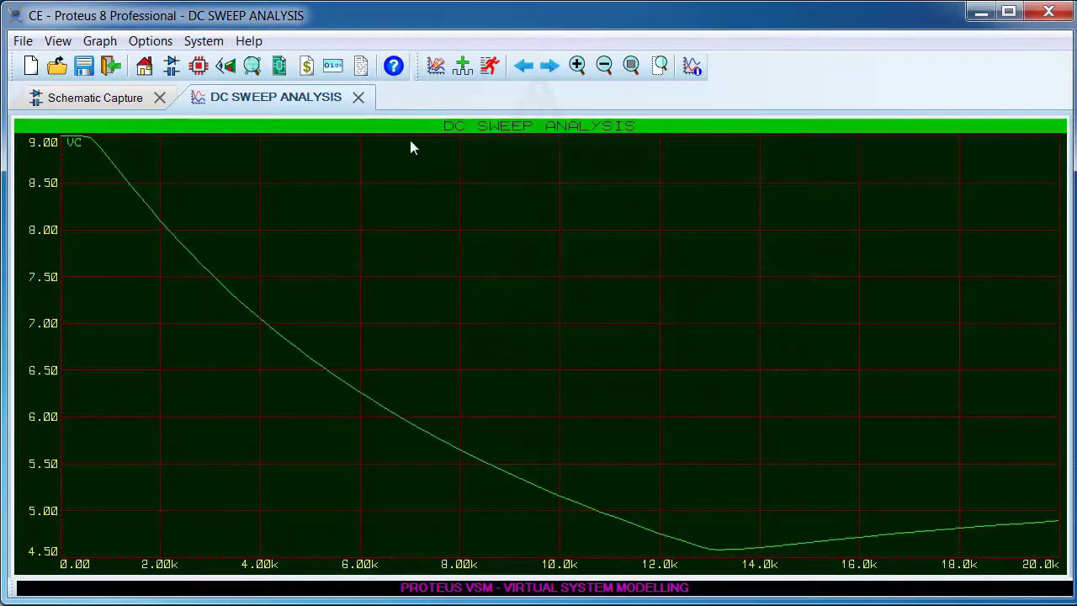
{"action": "left_click", "coordinate": [358, 100]}
Set R4's resistance to 10k
{"action": "scroll", "coordinate": [624, 355], "scroll_direction": "down", "scroll_amount": 1}
{"action": "key", "text": "F5"}
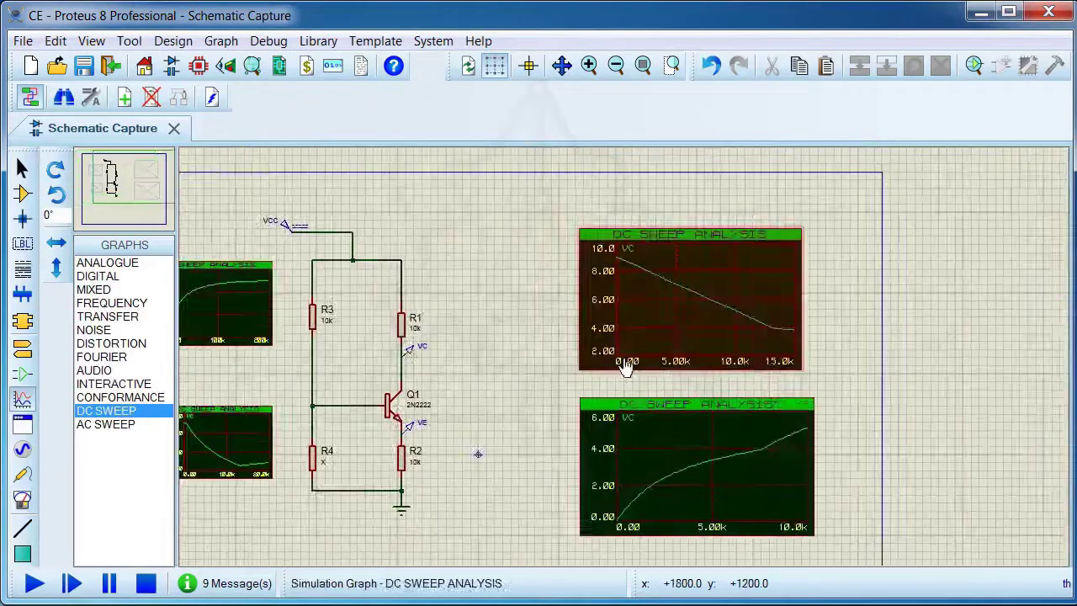
{"action": "scroll", "coordinate": [624, 360], "scroll_direction": "down", "scroll_amount": 1}
{"action": "scroll", "coordinate": [535, 353], "scroll_direction": "up", "scroll_amount": 1}
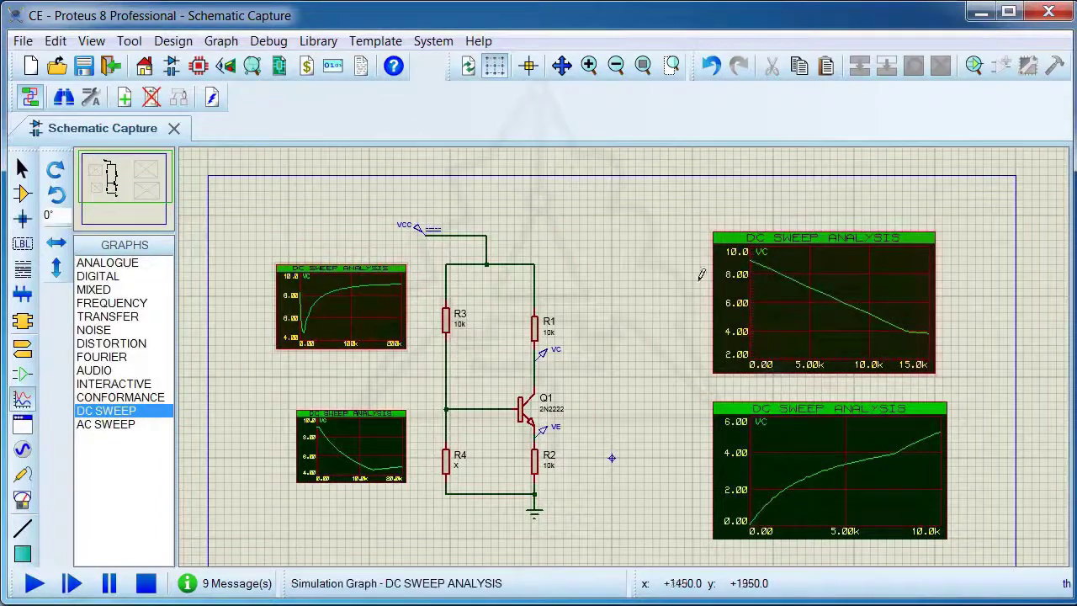
{"action": "scroll", "coordinate": [559, 395], "scroll_direction": "up", "scroll_amount": 1}
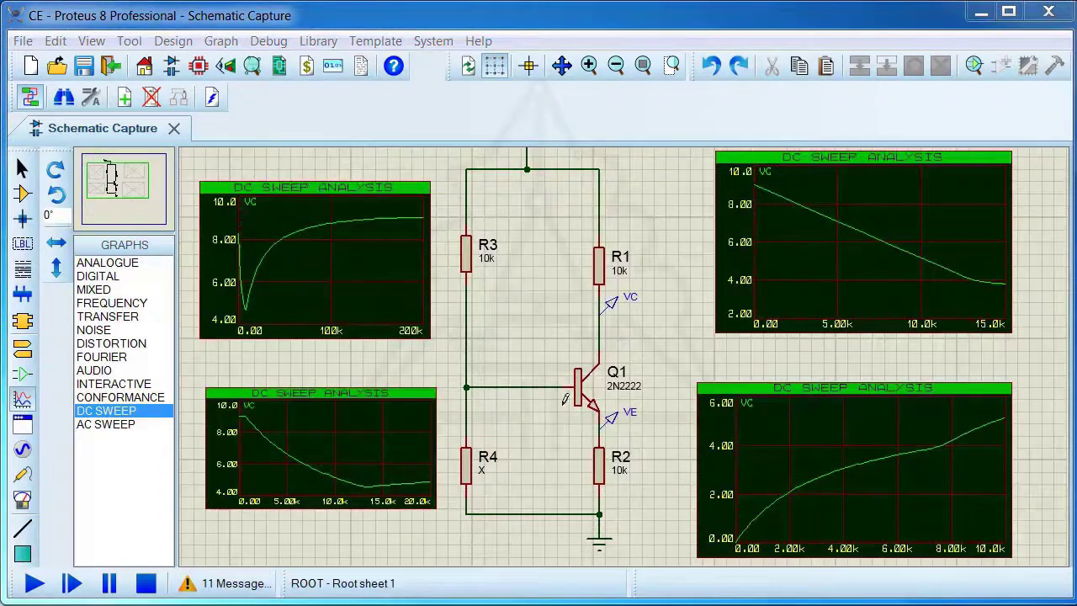
{"action": "left_click", "coordinate": [468, 467]}
{"action": "double_click", "coordinate": [468, 469]}
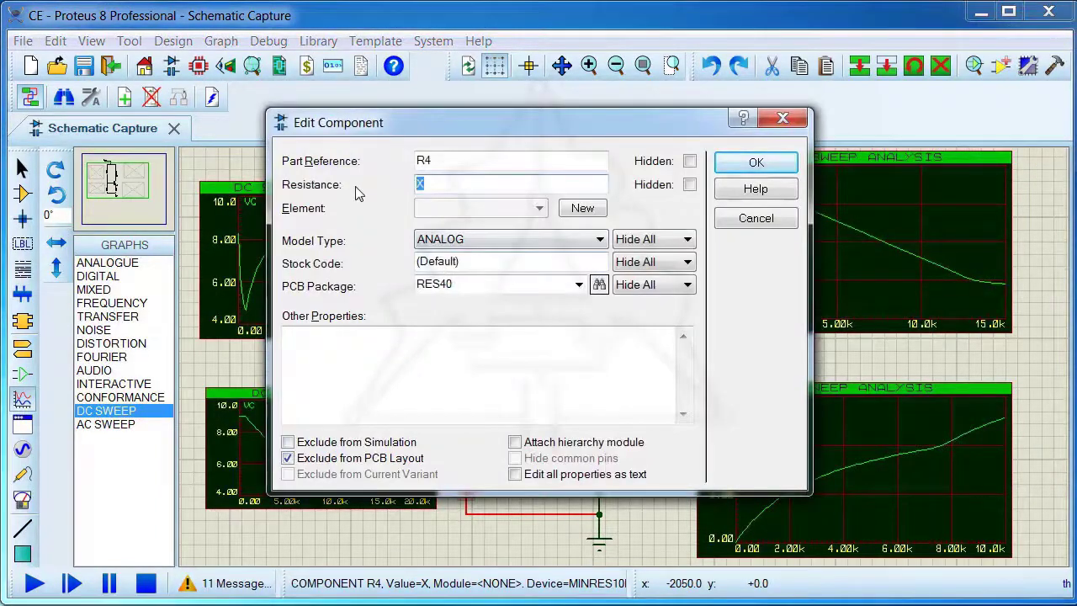
{"action": "left_click", "coordinate": [756, 163]}
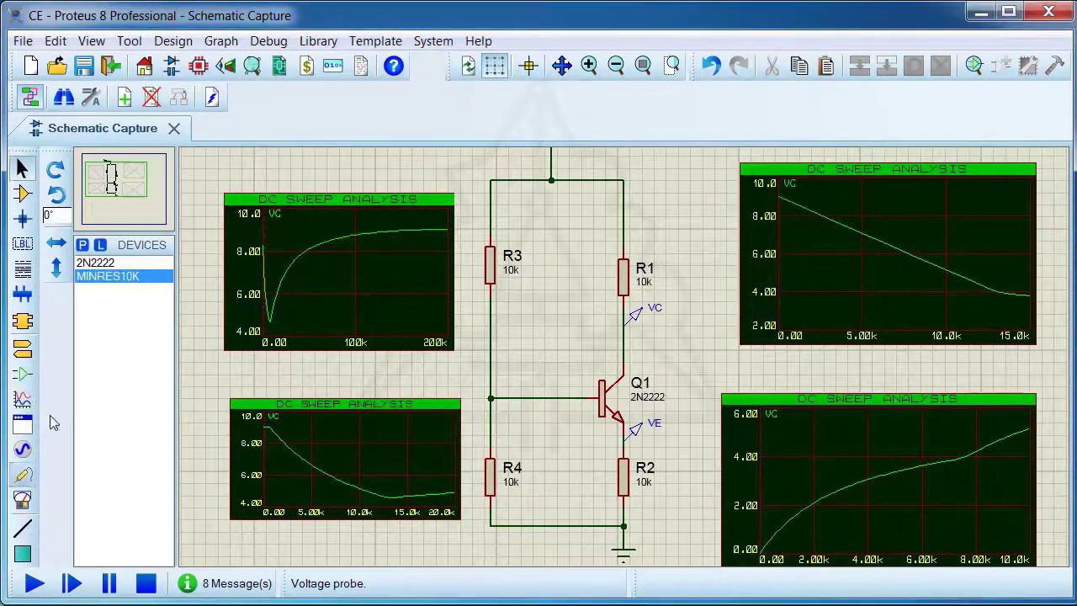
Place a current probe on the supply wire leading to R1 and name it IC
{"action": "left_click", "coordinate": [22, 473]}
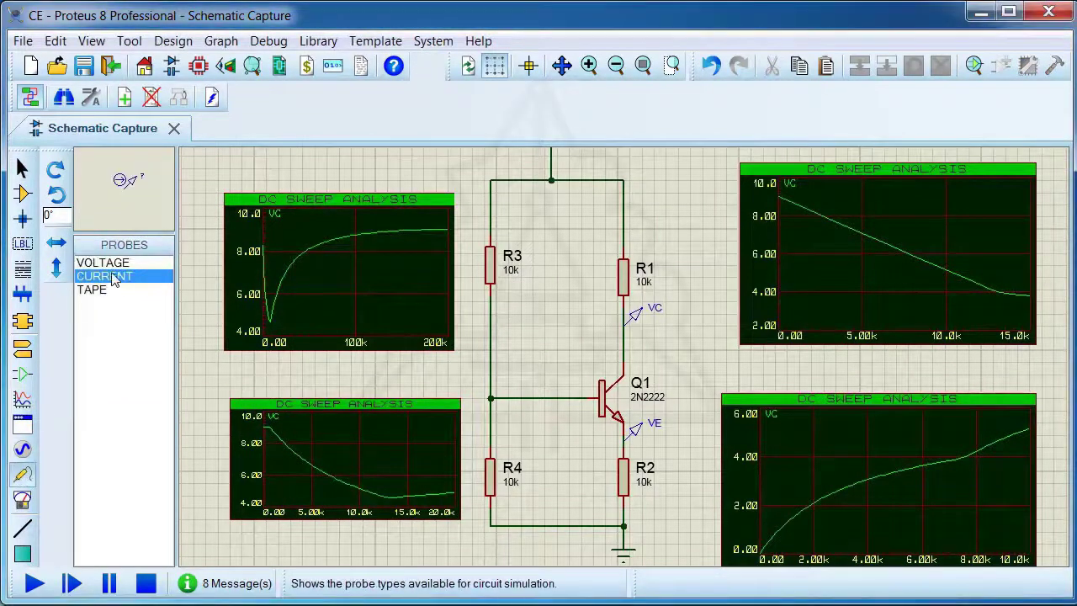
{"action": "left_click", "coordinate": [622, 169]}
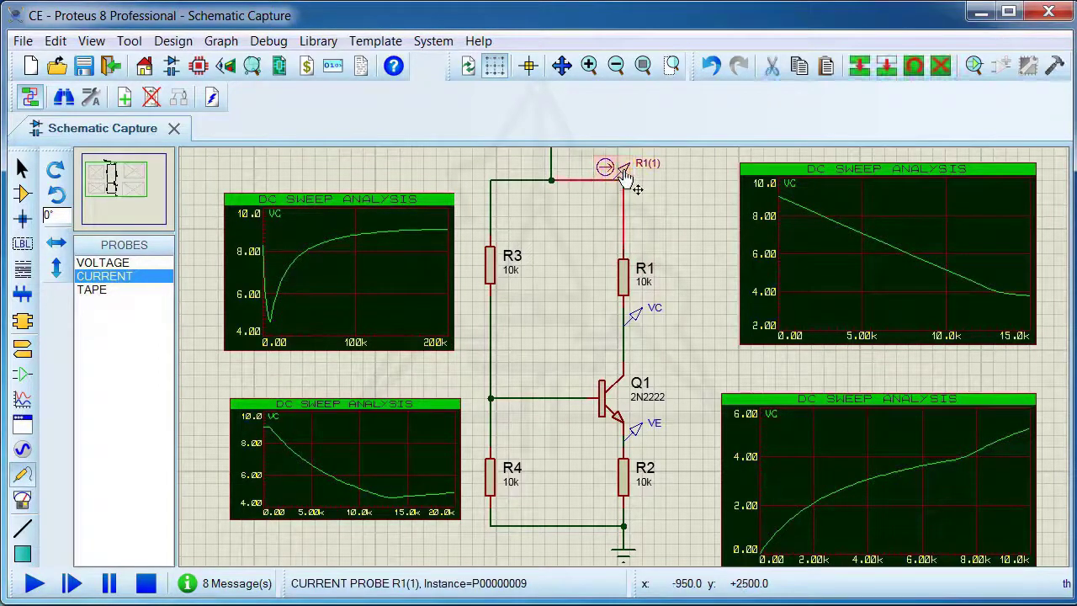
{"action": "double_click", "coordinate": [623, 168]}
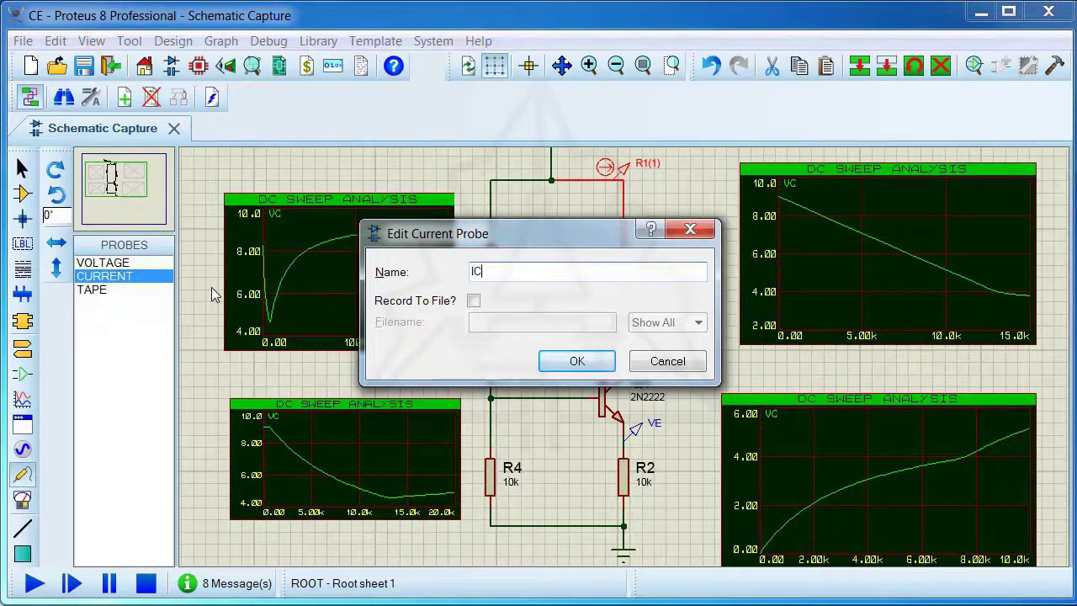
{"action": "left_click", "coordinate": [556, 367]}
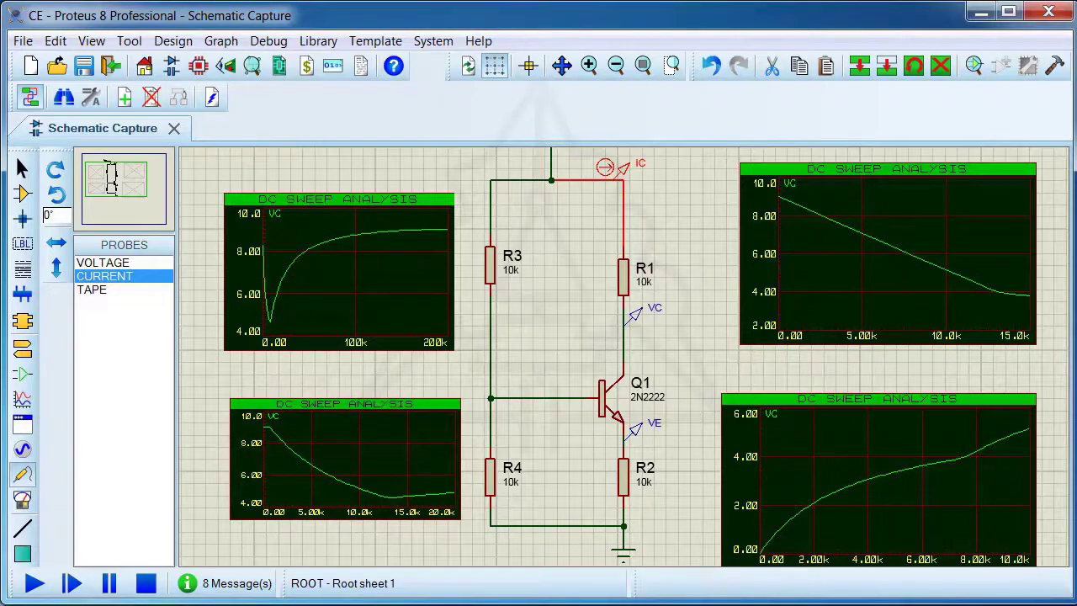
Run the circuit simulation to read the IC, VC and VE probes, and stop it
{"action": "left_click", "coordinate": [35, 583]}
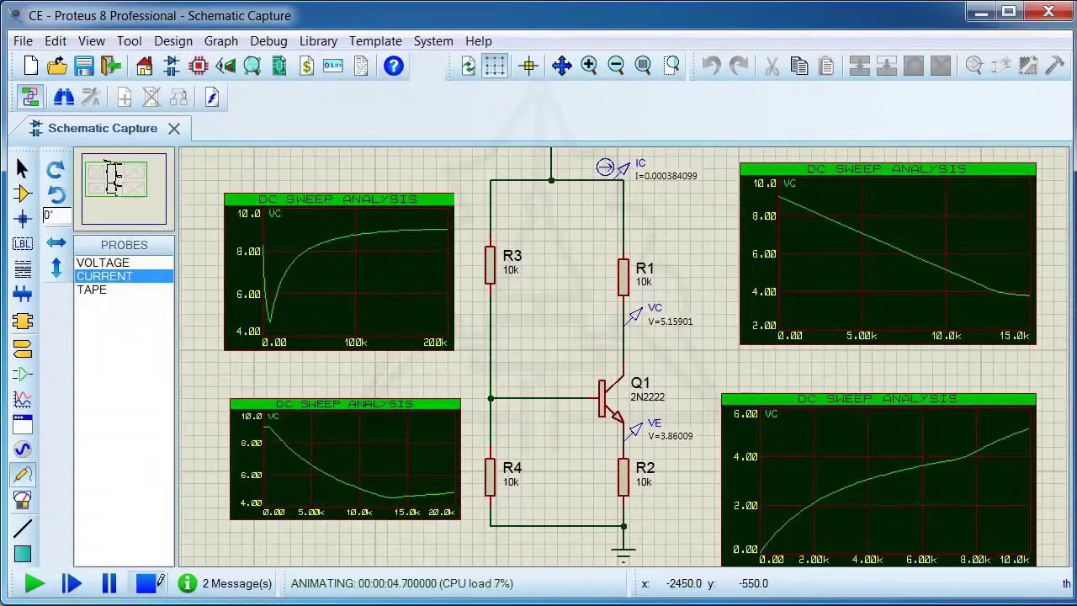
{"action": "left_click", "coordinate": [148, 583]}
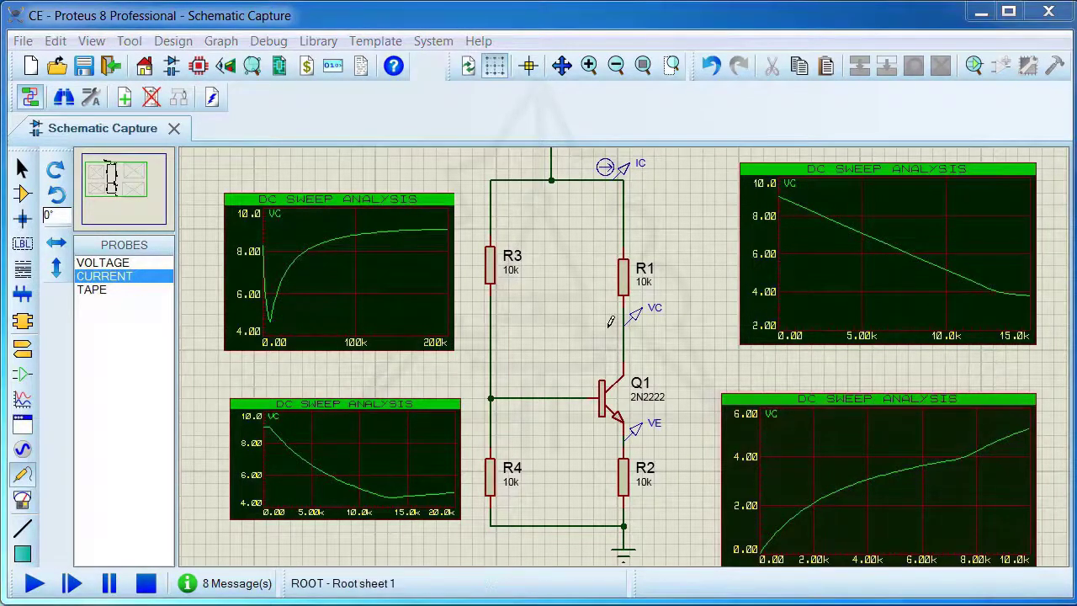
Set R1's resistance to 2.5k
{"action": "left_click", "coordinate": [625, 282]}
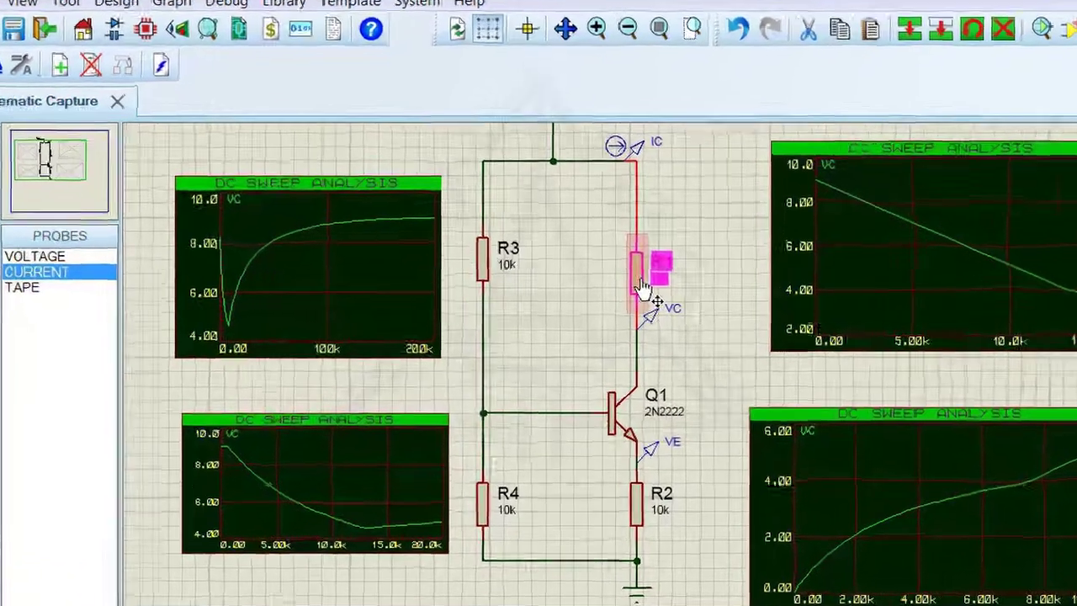
{"action": "left_click", "coordinate": [641, 286]}
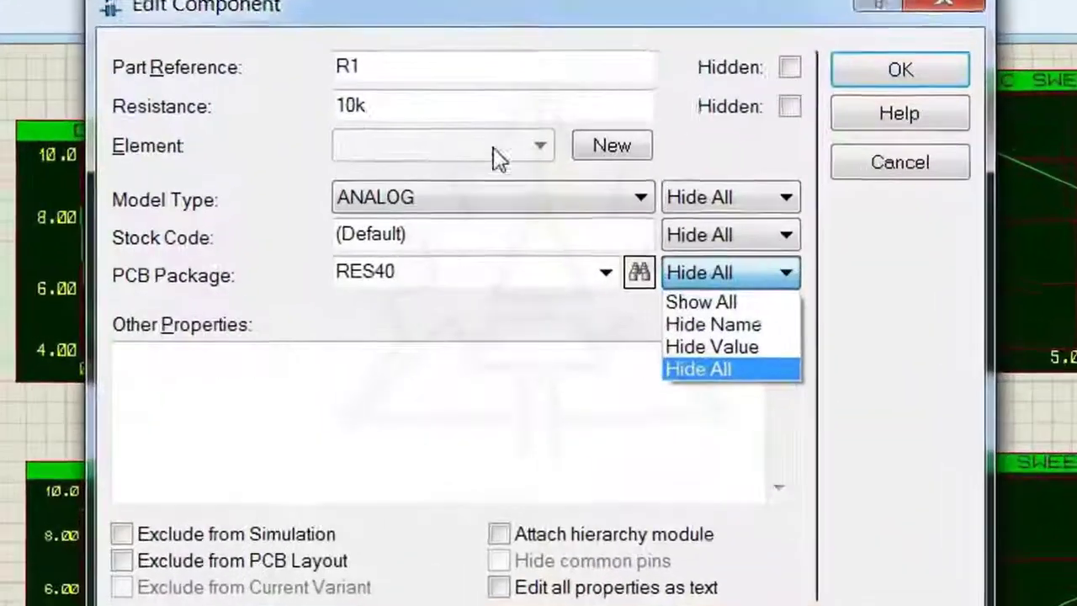
{"action": "left_click", "coordinate": [364, 102]}
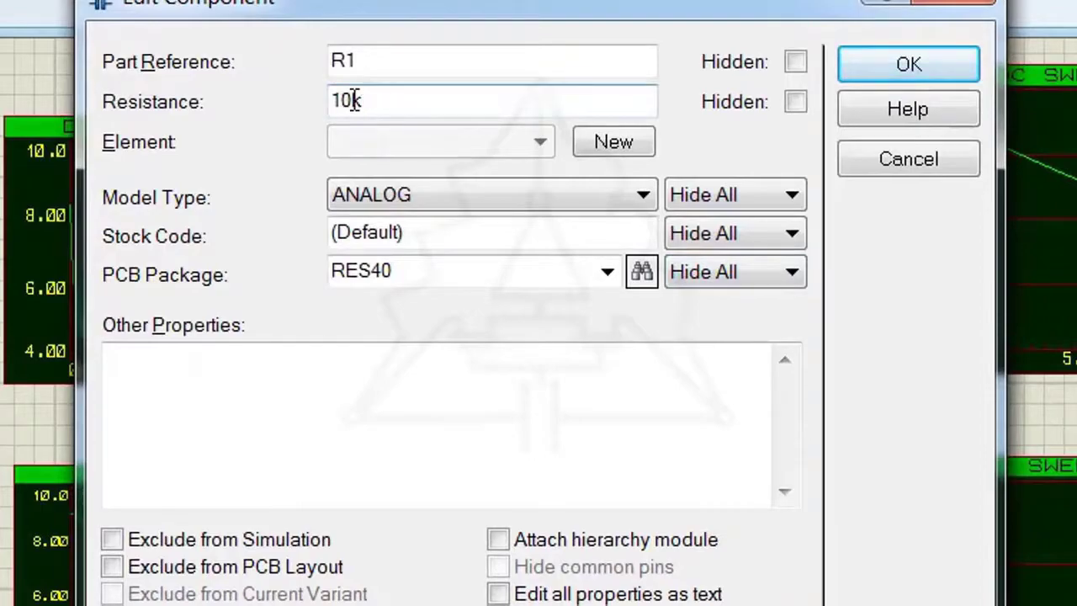
{"action": "left_click_drag", "start_coordinate": [354, 100], "coordinate": [313, 103]}
{"action": "type", "text": "2.5k"}
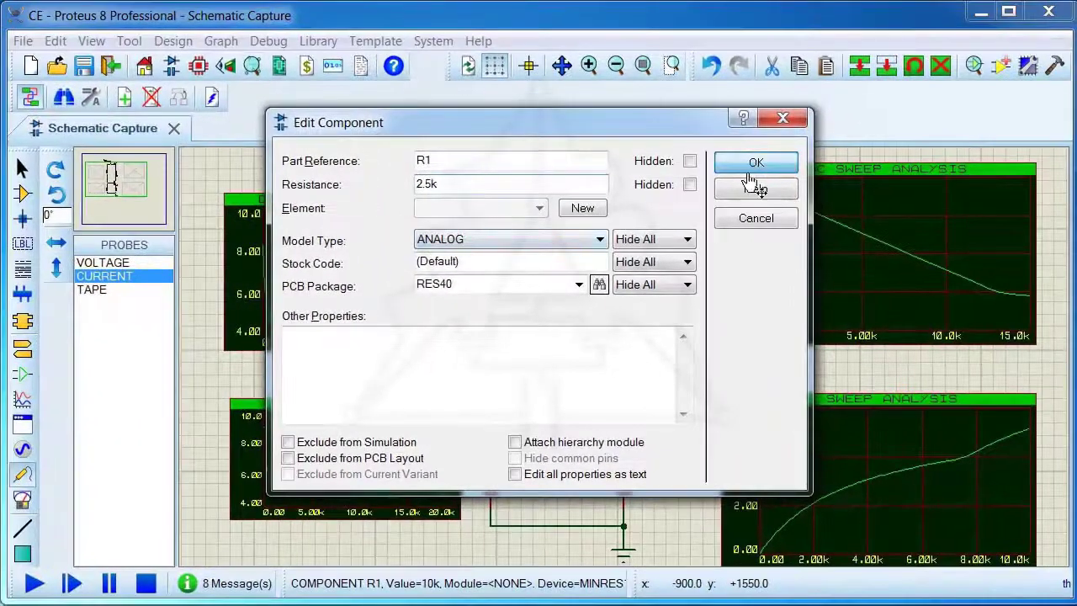
{"action": "left_click", "coordinate": [749, 168]}
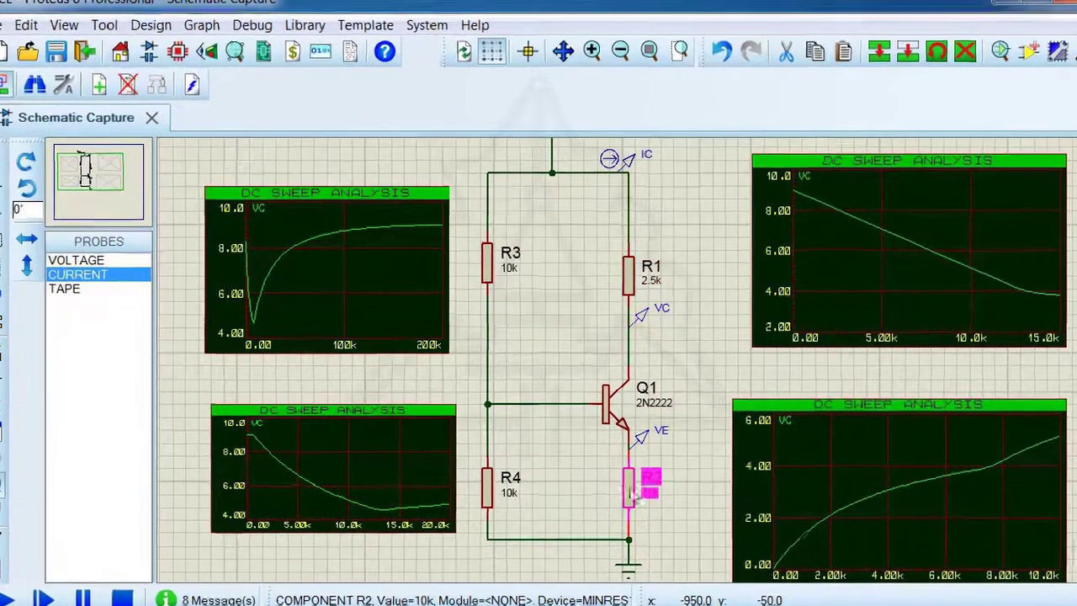
Set R2's resistance to 300 and run the simulation to read the IC, VC and VE probes, stopping it when done
{"action": "double_click", "coordinate": [628, 481]}
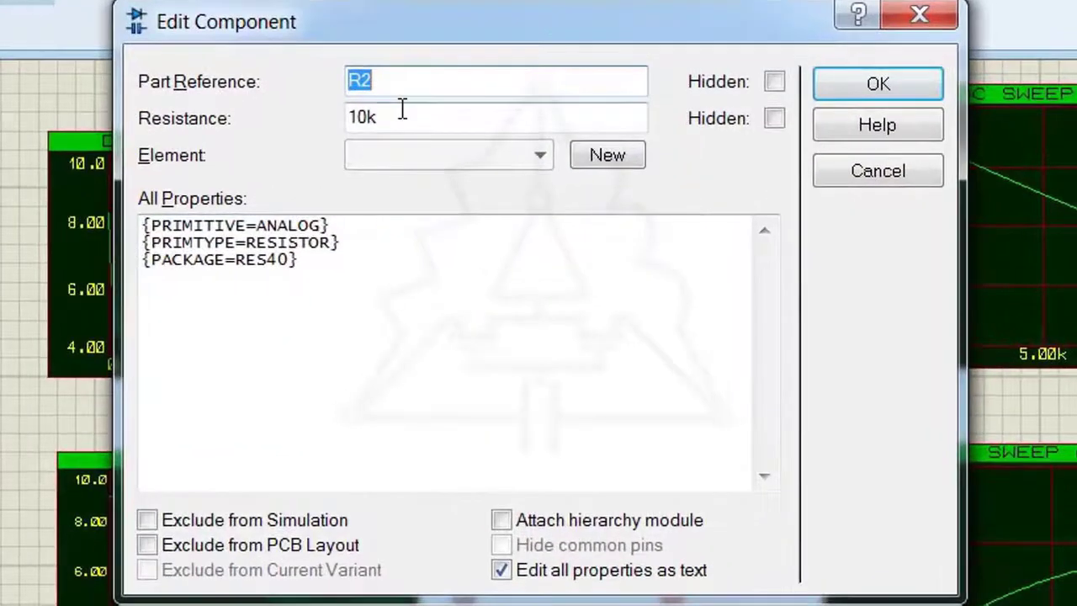
{"action": "left_click_drag", "start_coordinate": [408, 122], "coordinate": [258, 123]}
{"action": "type", "text": "300"}
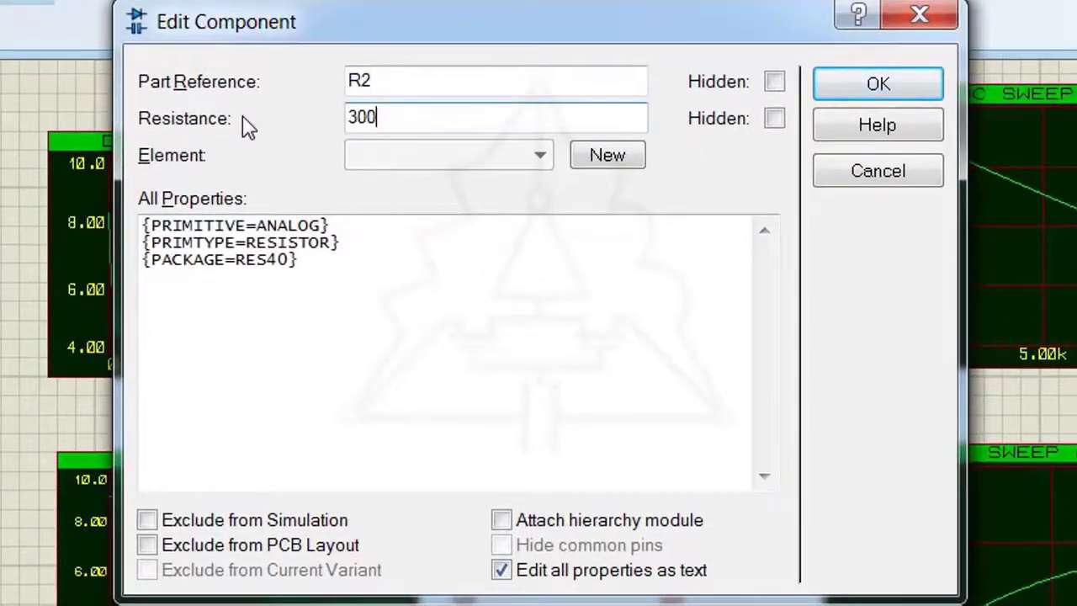
{"action": "key", "text": "Return"}
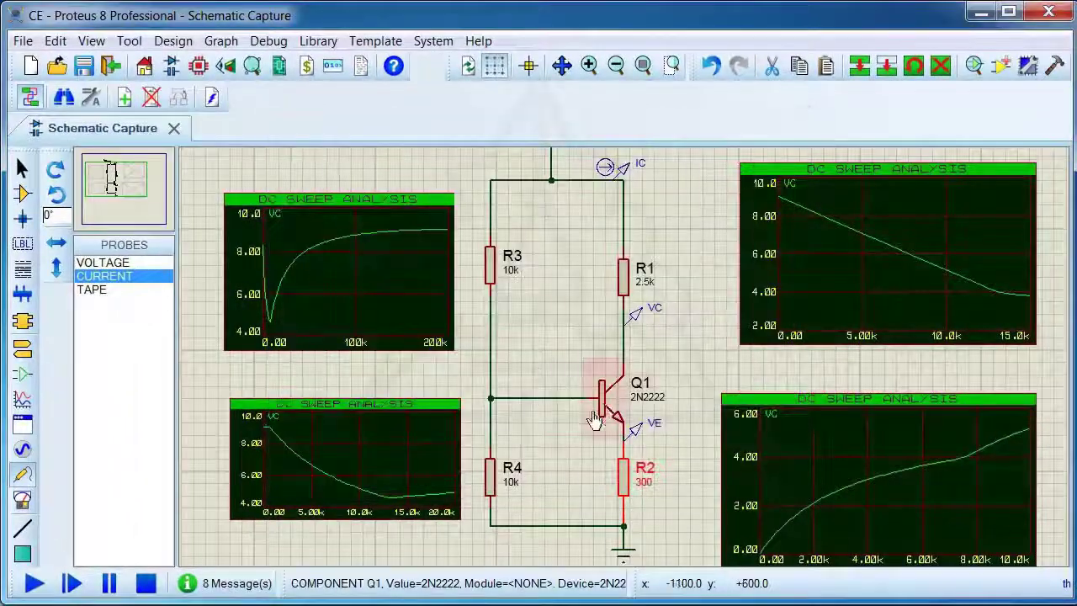
{"action": "left_click", "coordinate": [34, 583]}
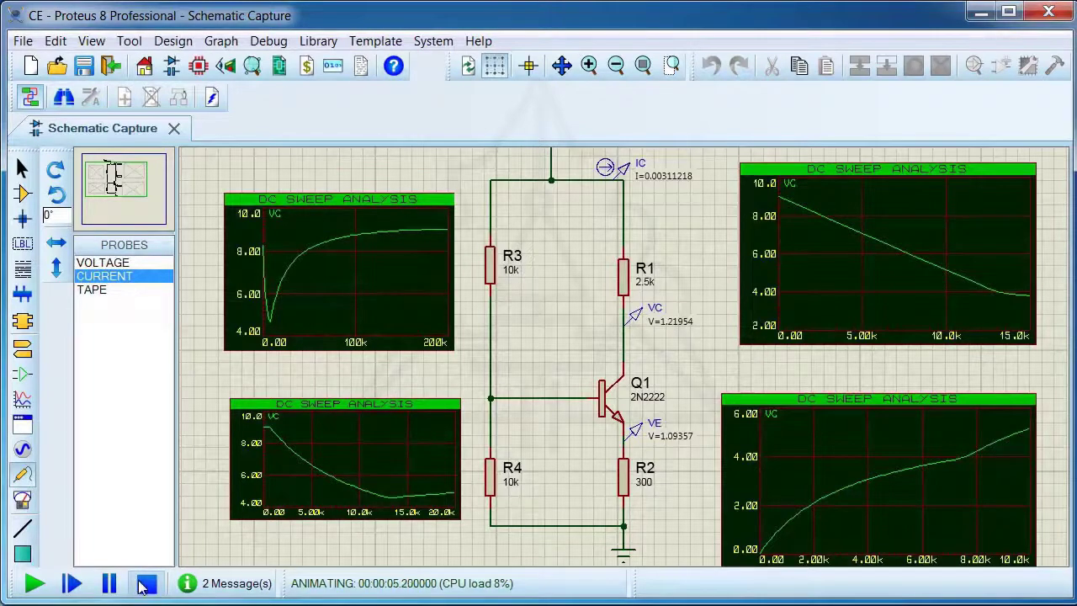
{"action": "left_click", "coordinate": [145, 583]}
Set R3's resistance to 100k and simulate the circuit to read the collector current and voltages, stopping it when done
{"action": "double_click", "coordinate": [494, 277]}
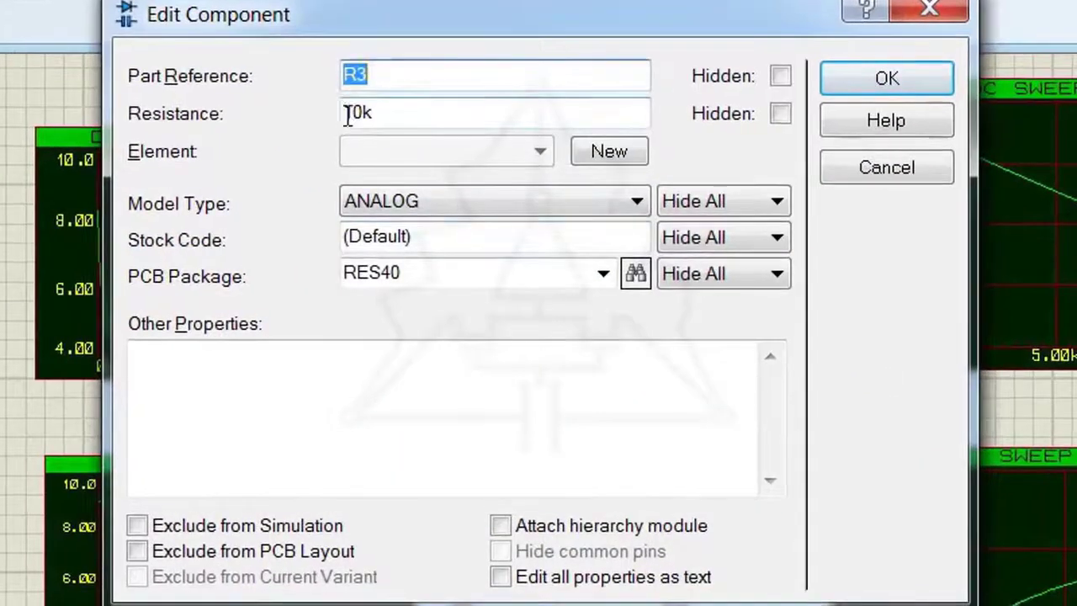
{"action": "left_click_drag", "start_coordinate": [348, 114], "coordinate": [354, 120]}
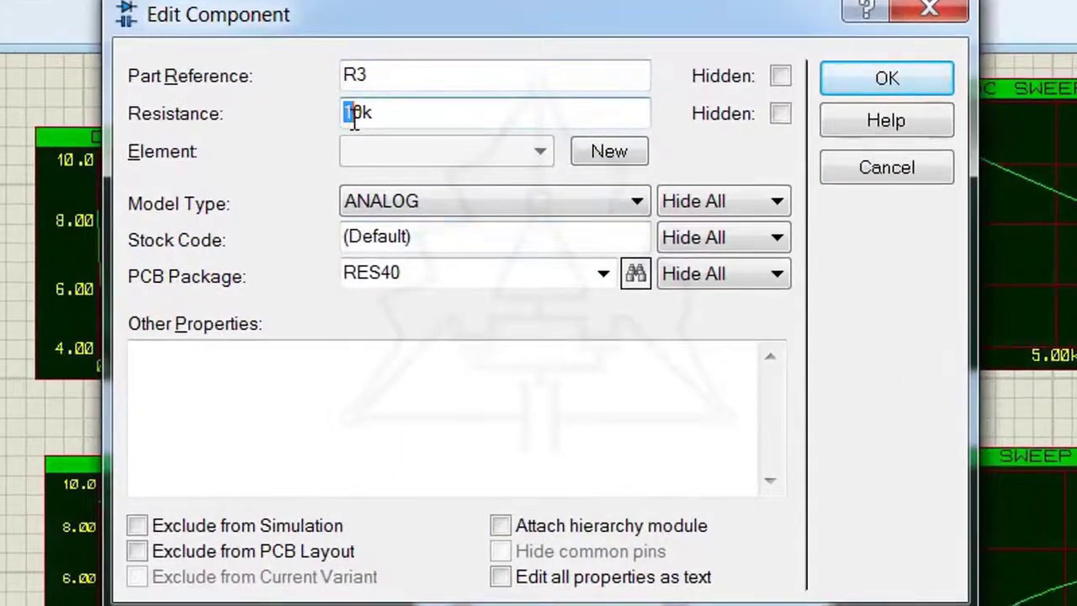
{"action": "type", "text": "0"}
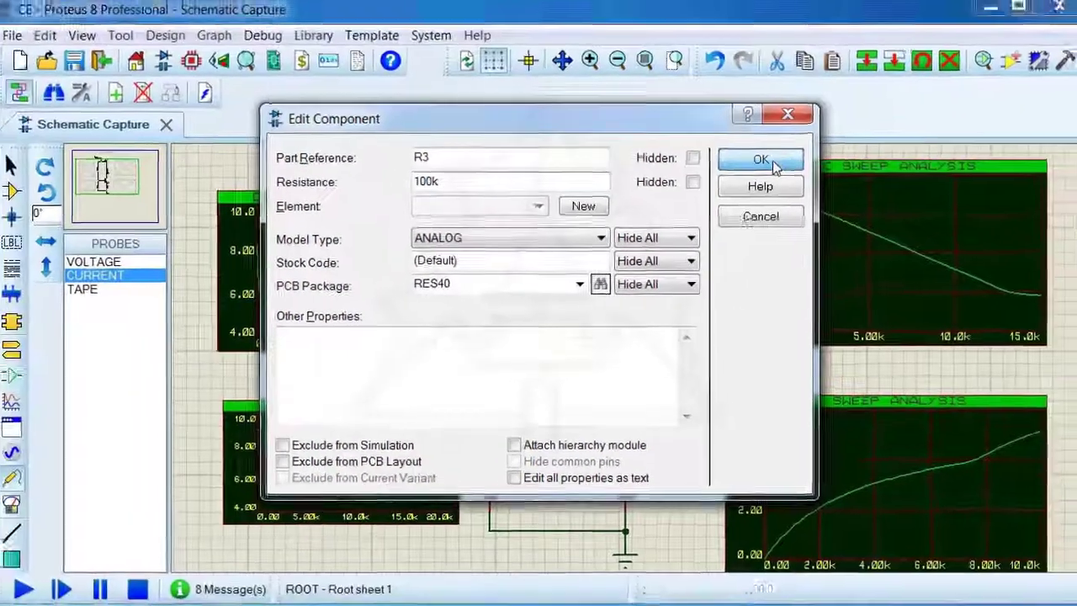
{"action": "left_click", "coordinate": [887, 79]}
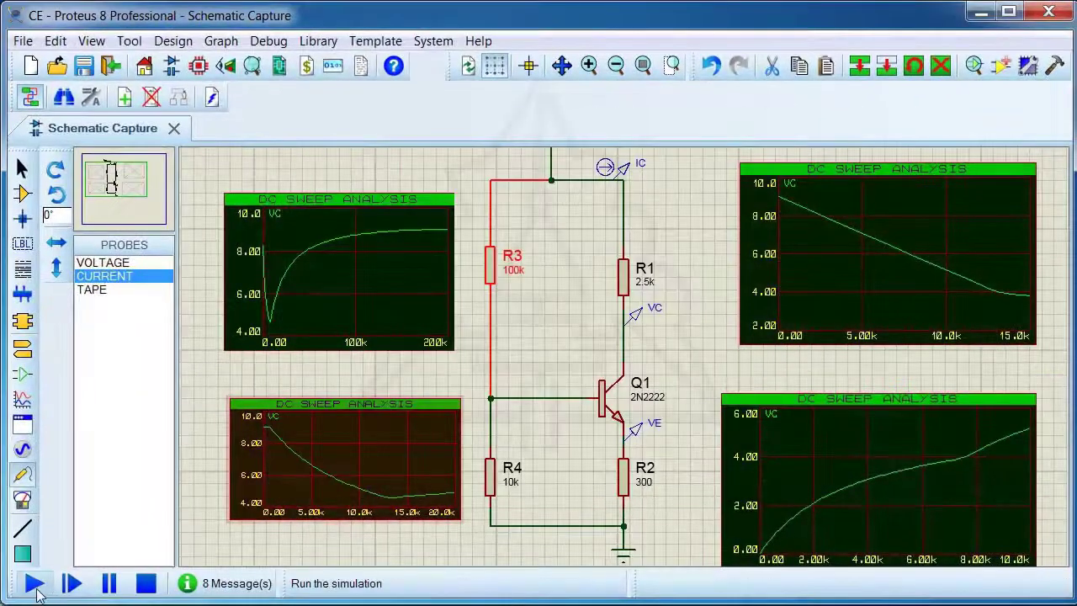
{"action": "left_click", "coordinate": [35, 588]}
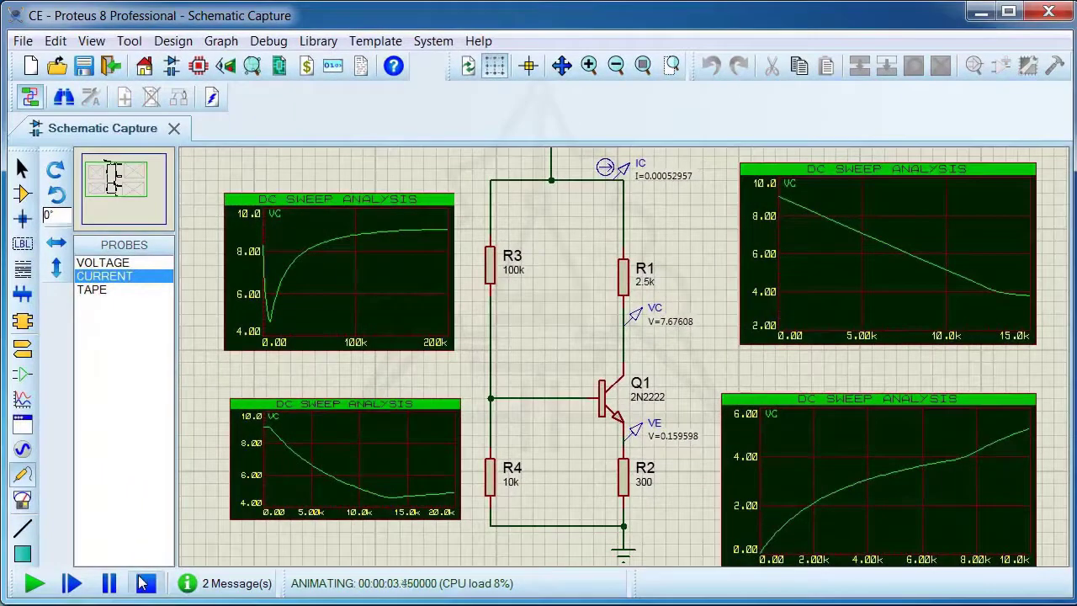
{"action": "left_click", "coordinate": [145, 583]}
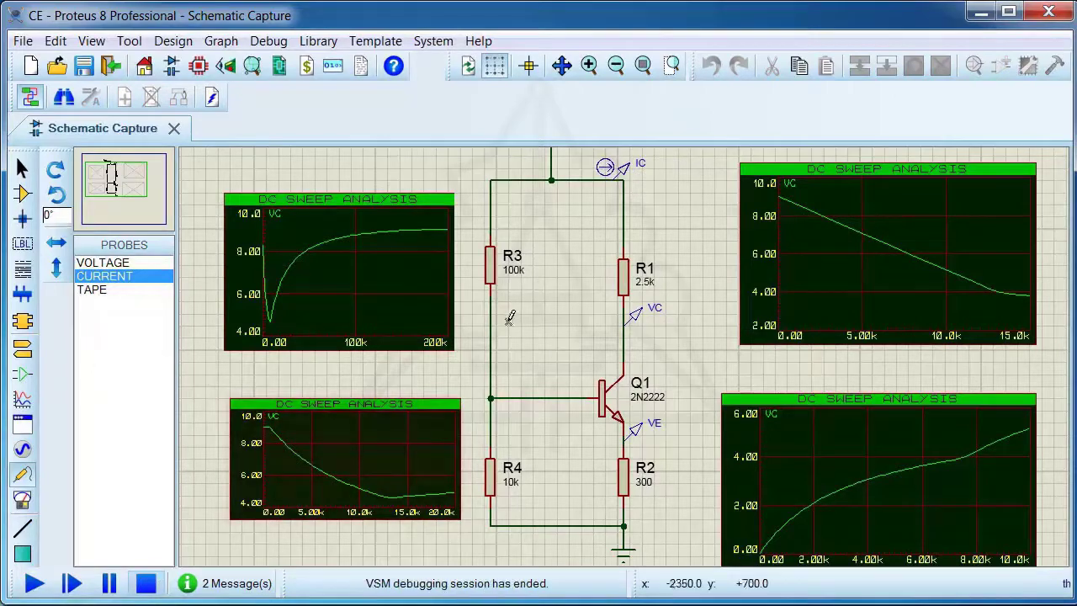
Set R3's resistance to 82k and simulate the circuit again to read the IC, VC and VE probes, stopping it when done
{"action": "left_click", "coordinate": [492, 271]}
{"action": "left_click", "coordinate": [494, 270]}
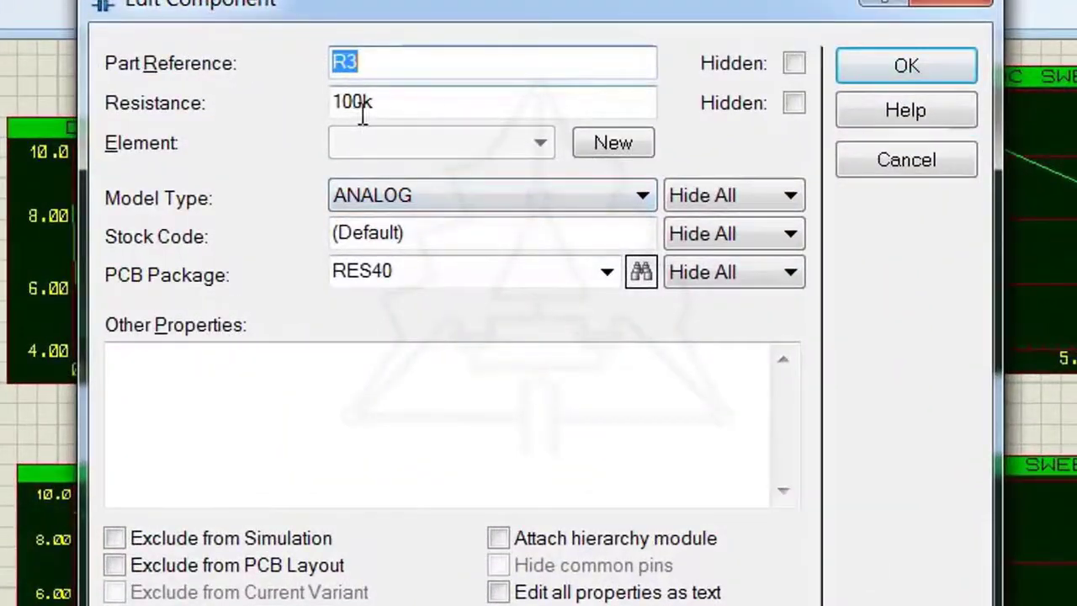
{"action": "left_click_drag", "start_coordinate": [434, 190], "coordinate": [432, 189]}
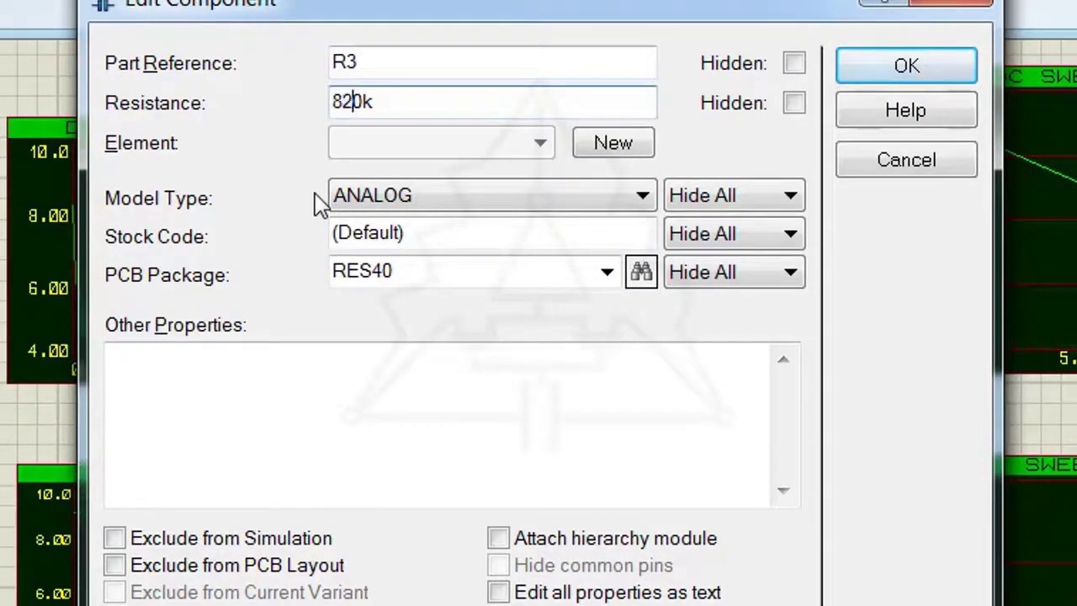
{"action": "key", "text": "BackSpace"}
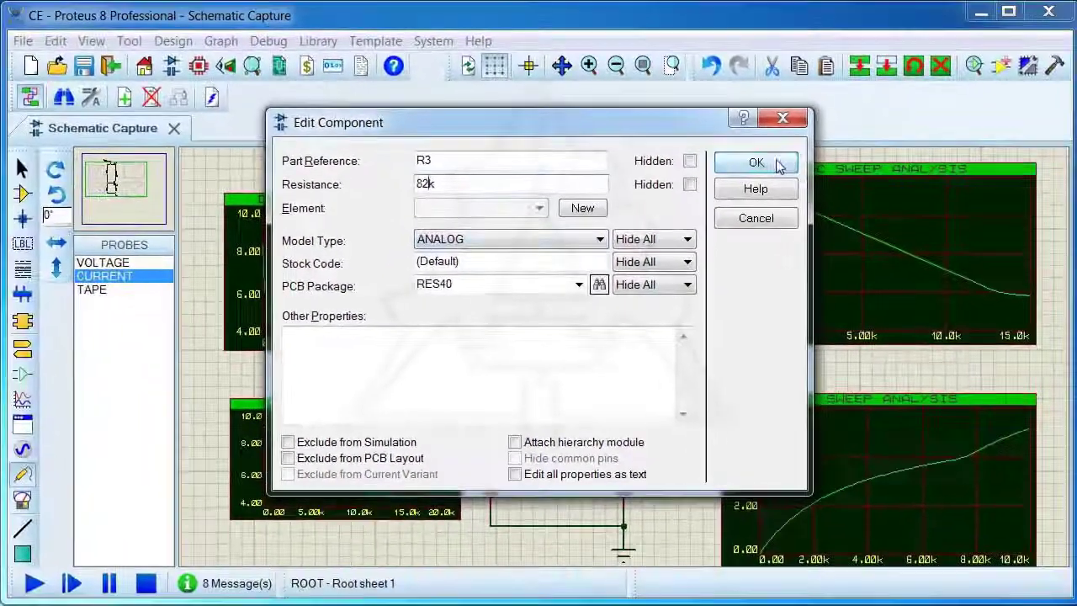
{"action": "left_click", "coordinate": [906, 65]}
{"action": "left_click", "coordinate": [34, 582]}
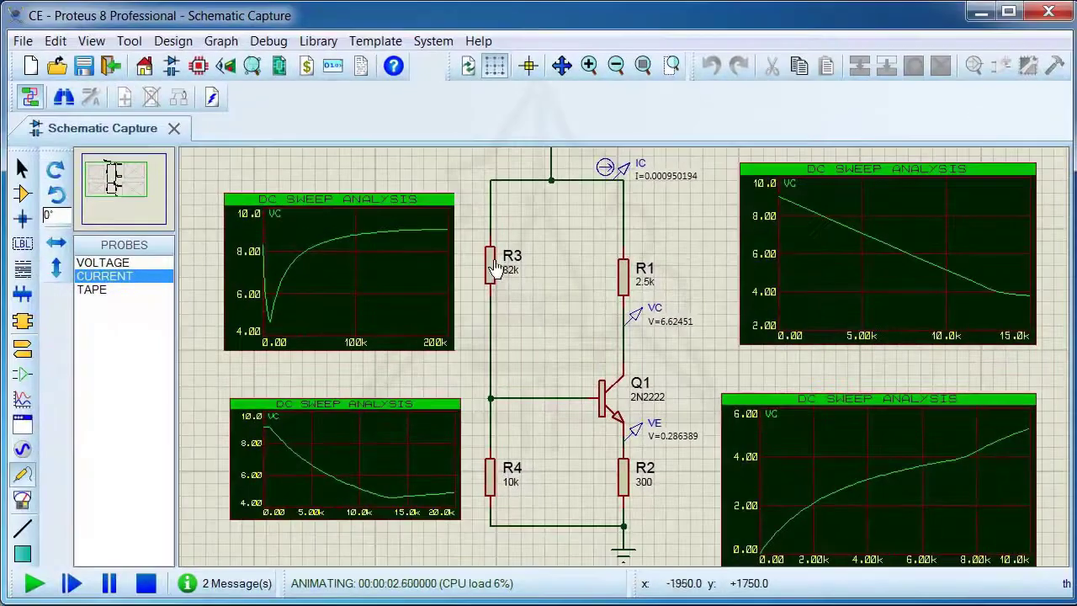
{"action": "left_click", "coordinate": [497, 268]}
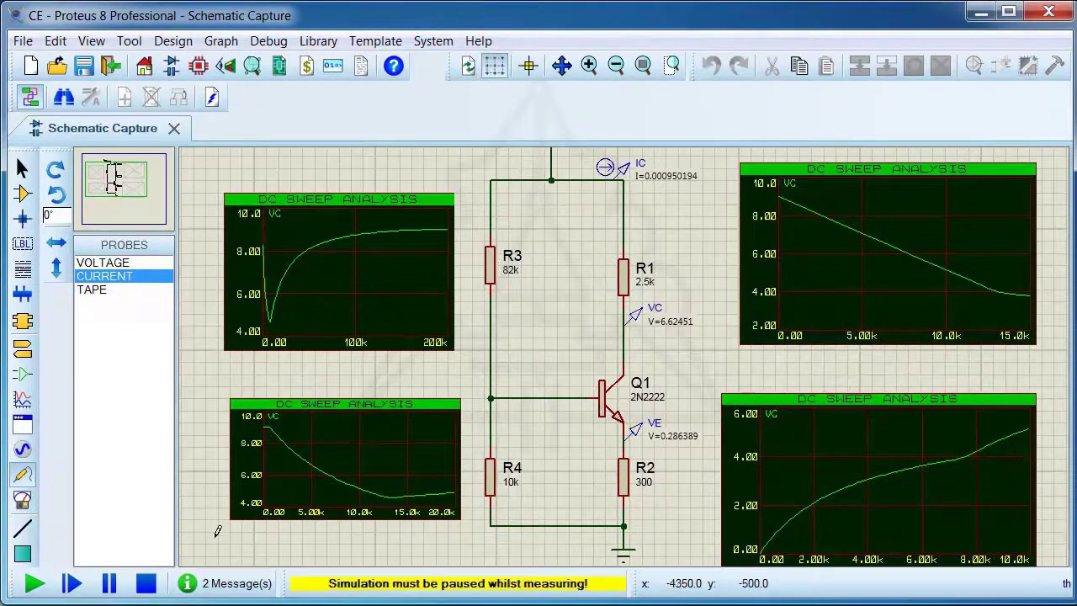
{"action": "left_click", "coordinate": [146, 583]}
Set R3's resistance to 72k and run the simulation to check the probe readings, stopping it when done
{"action": "left_click", "coordinate": [493, 268]}
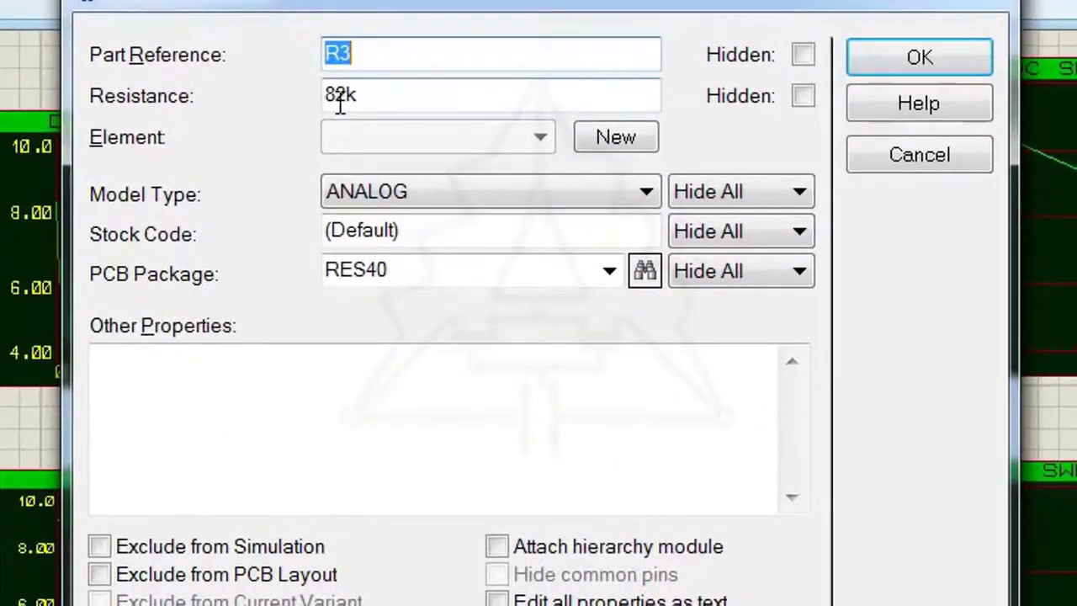
{"action": "left_click_drag", "start_coordinate": [414, 176], "coordinate": [404, 178]}
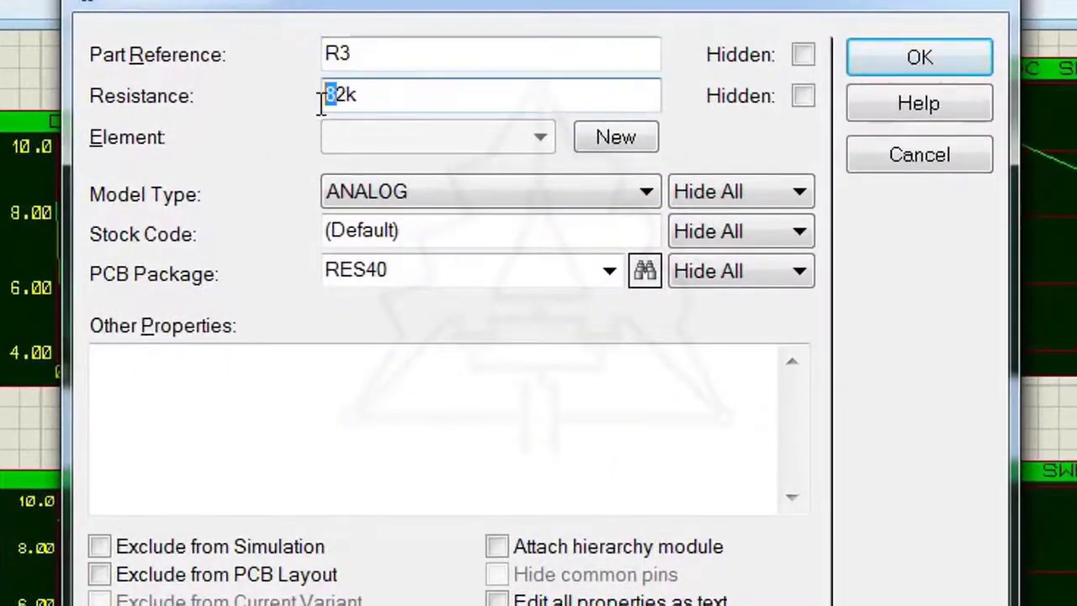
{"action": "type", "text": "7"}
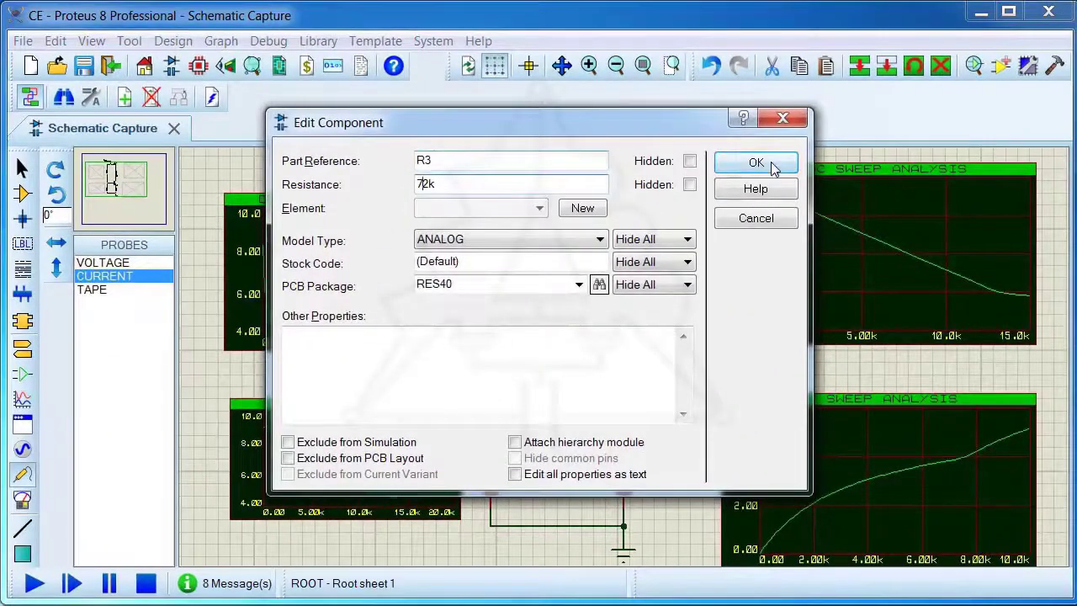
{"action": "left_click", "coordinate": [858, 96]}
{"action": "left_click", "coordinate": [35, 583]}
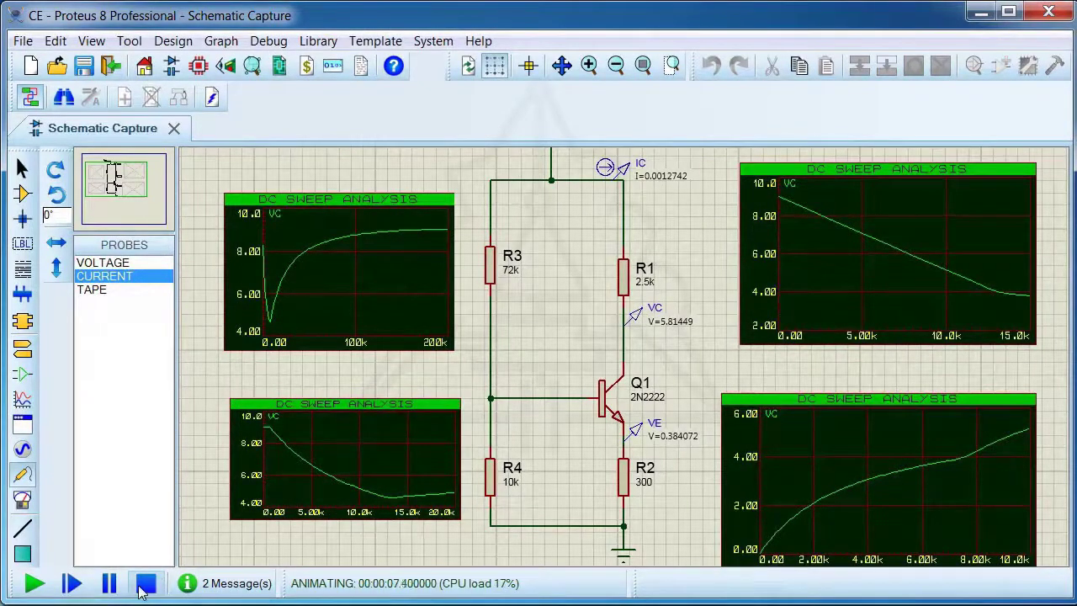
{"action": "left_click", "coordinate": [145, 584]}
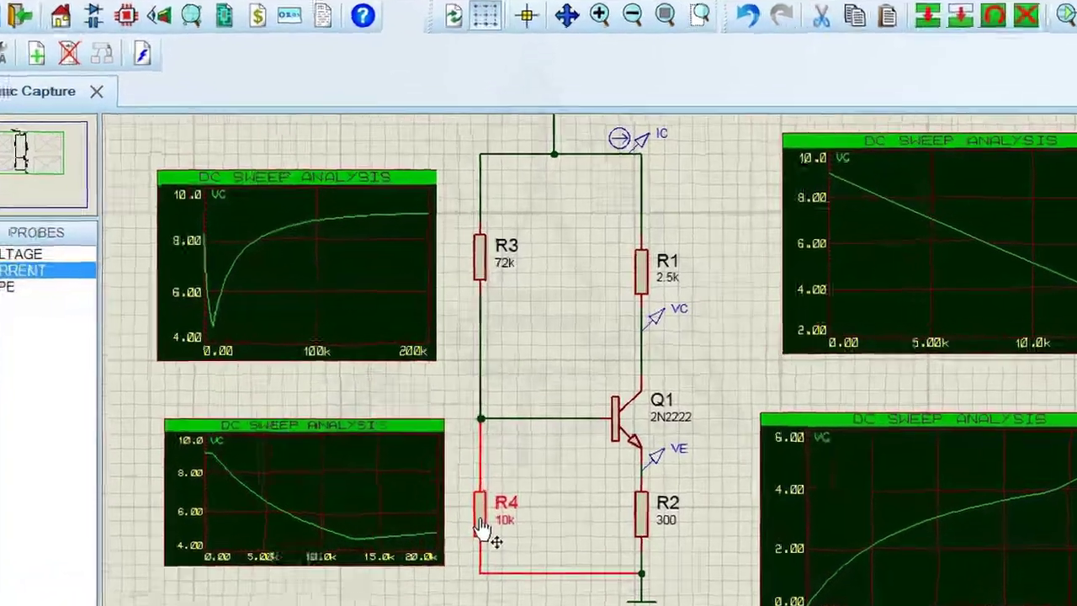
Set R4's resistance to 11k and run the simulation to check the collector current and voltage, stopping it when done
{"action": "double_click", "coordinate": [482, 528]}
{"action": "left_click_drag", "start_coordinate": [331, 90], "coordinate": [340, 90]}
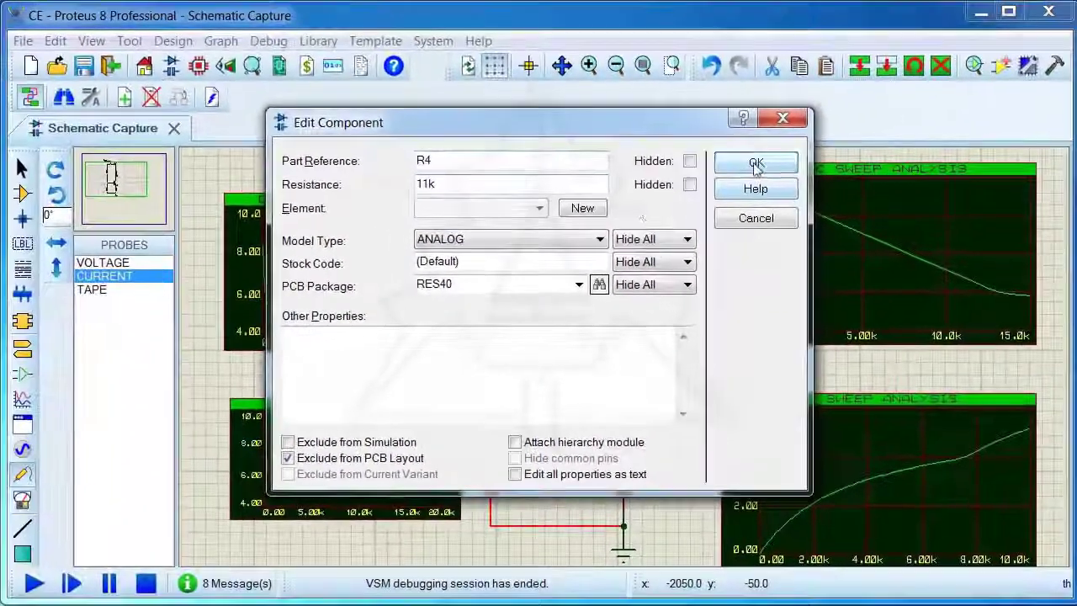
{"action": "left_click", "coordinate": [927, 51]}
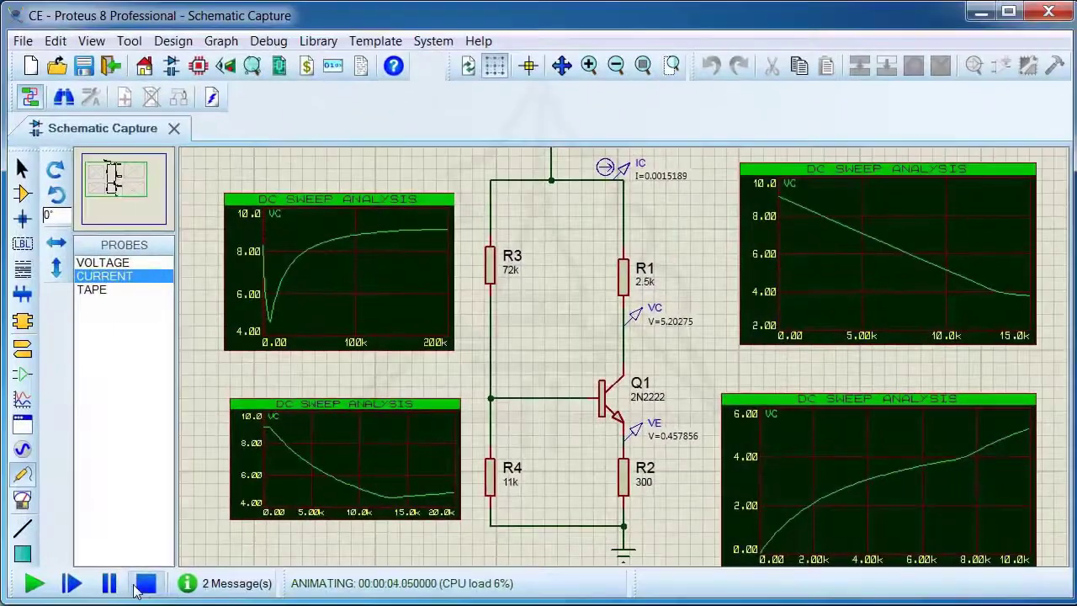
{"action": "left_click", "coordinate": [146, 583]}
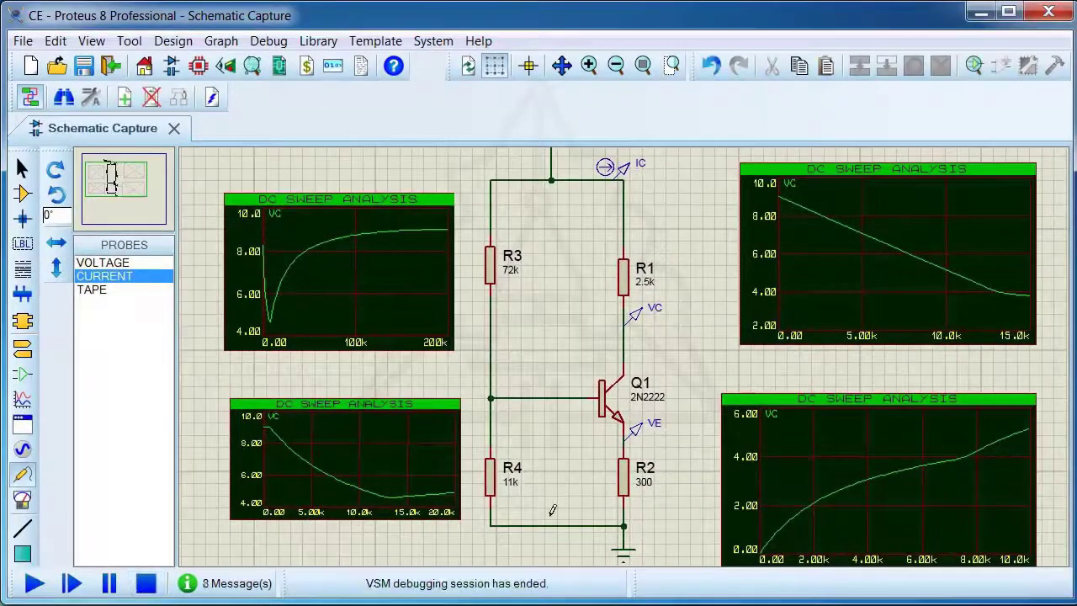
Set R2's resistance to 270 and run the simulation to check the operating point
{"action": "double_click", "coordinate": [627, 492]}
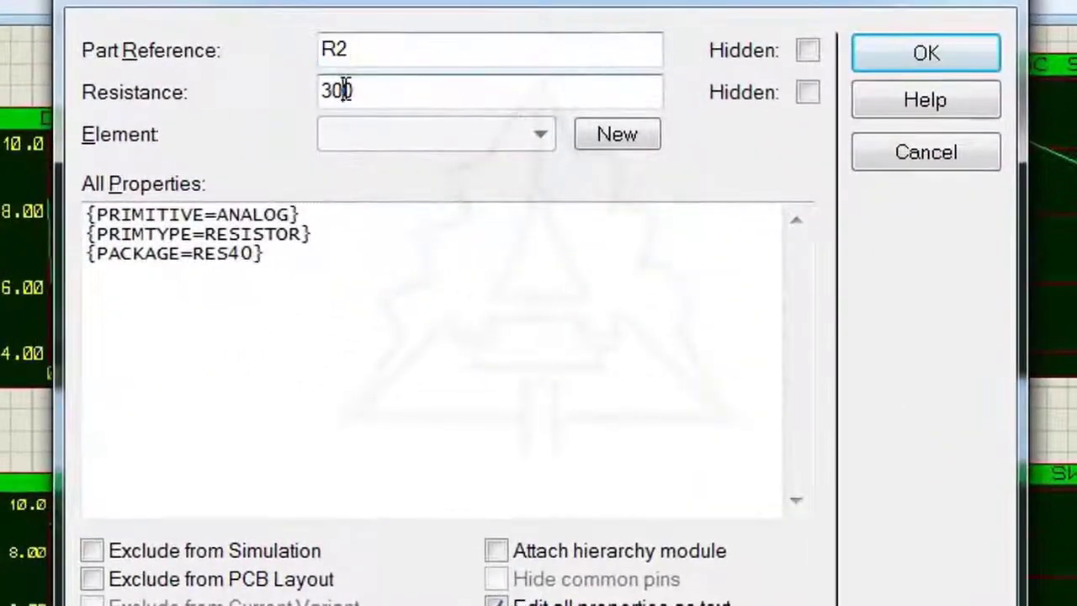
{"action": "left_click_drag", "start_coordinate": [344, 89], "coordinate": [324, 91]}
{"action": "type", "text": "270"}
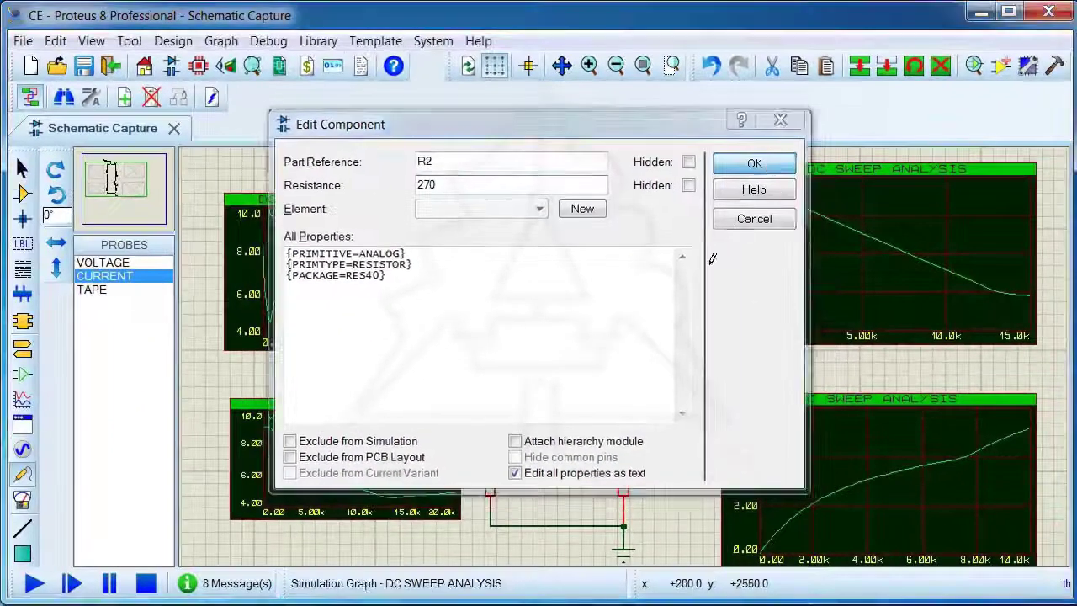
{"action": "left_click", "coordinate": [926, 53]}
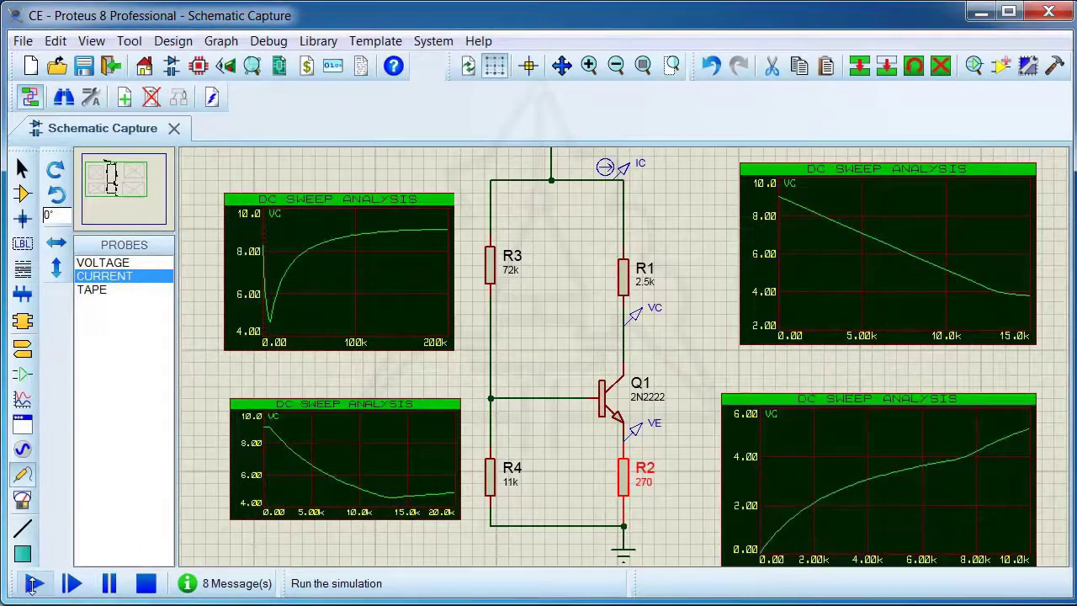
{"action": "left_click", "coordinate": [34, 583]}
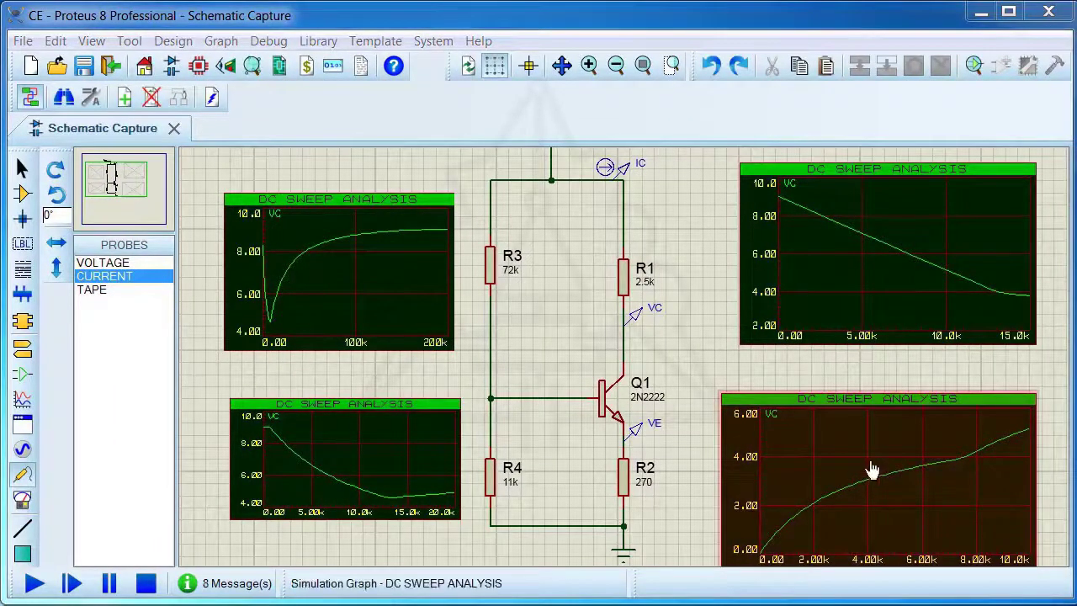
Delete all four DC sweep analysis graphs around the circuit
{"action": "right_click", "coordinate": [832, 409]}
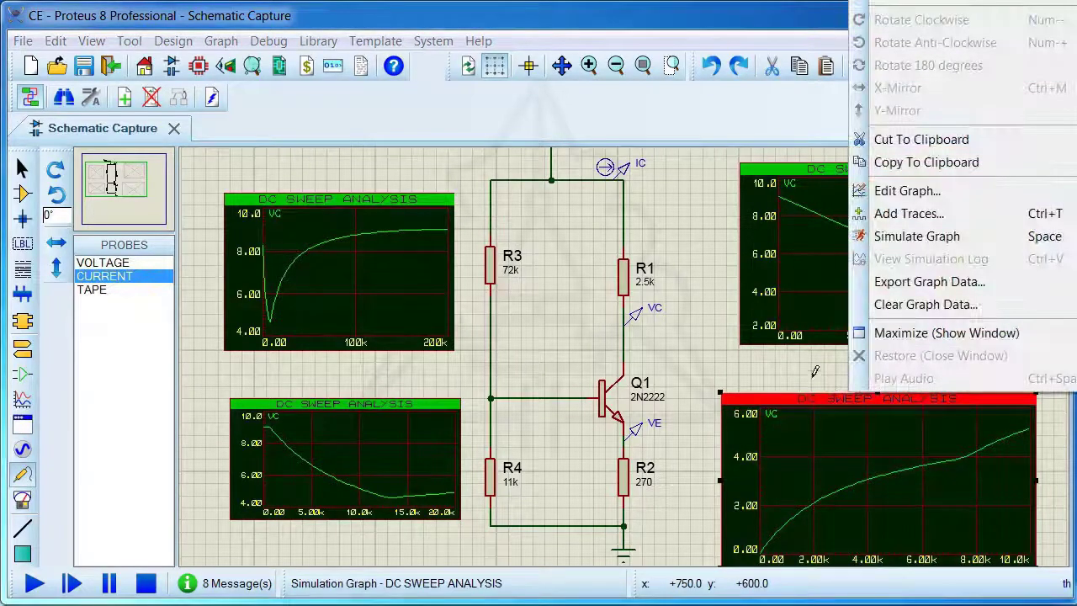
{"action": "left_click", "coordinate": [892, 1]}
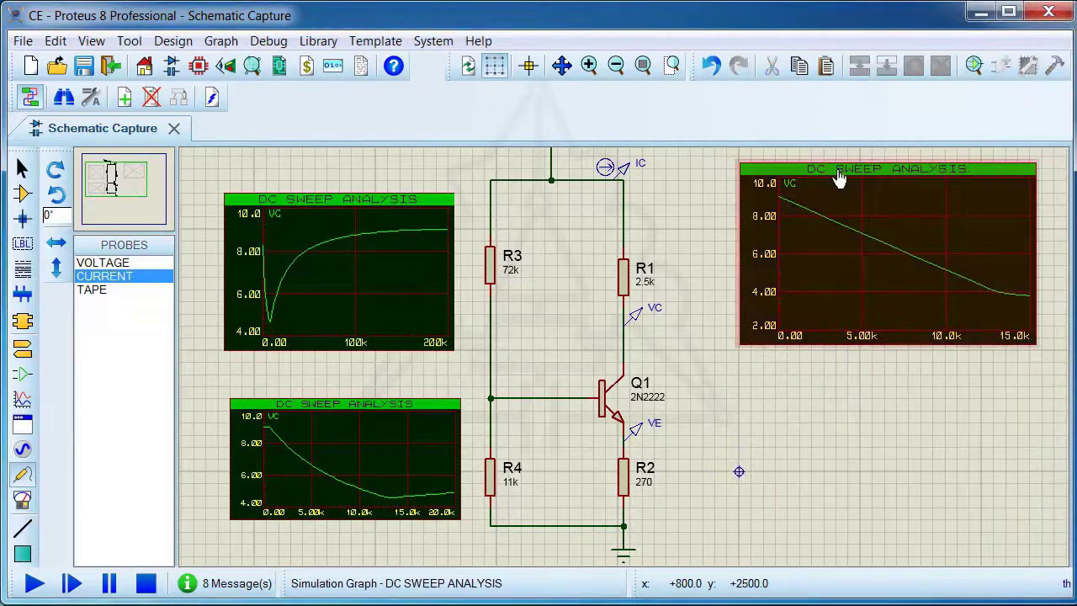
{"action": "right_click", "coordinate": [838, 168]}
{"action": "right_click", "coordinate": [838, 168]}
{"action": "right_click", "coordinate": [343, 185]}
{"action": "right_click", "coordinate": [342, 184]}
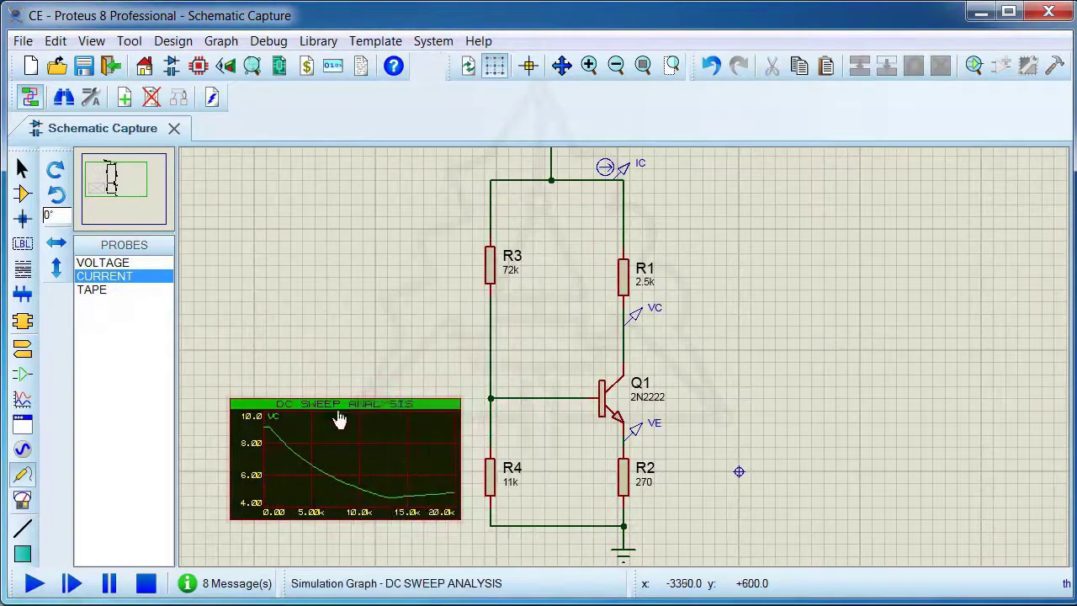
{"action": "right_click", "coordinate": [343, 396]}
{"action": "right_click", "coordinate": [344, 396]}
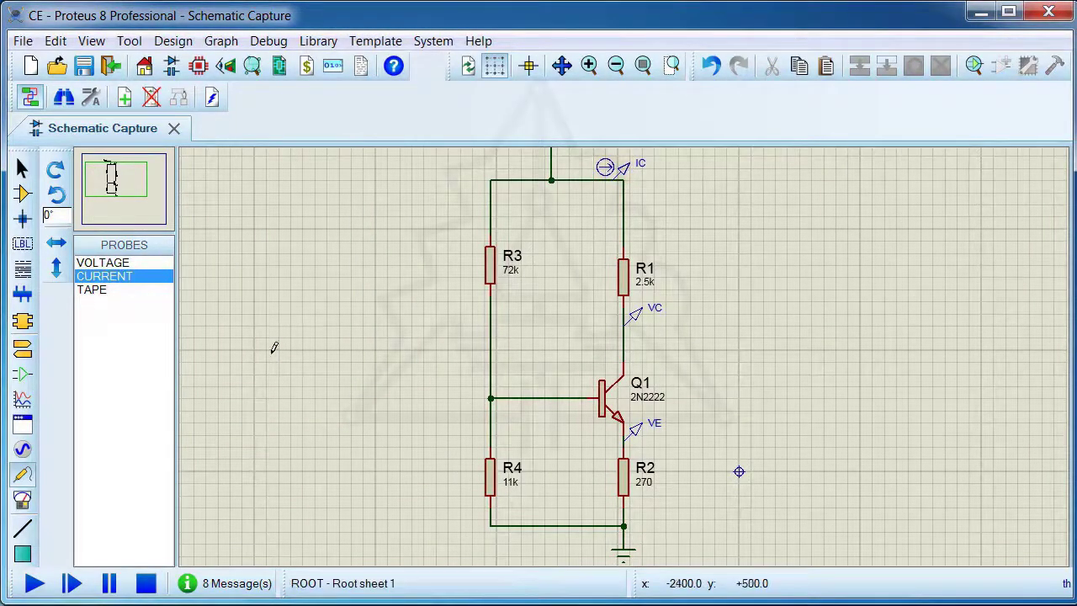
Add the generic electrolytic capacitor CAP-ELEC from the Capacitors category, Generic sub-category, to the device list
{"action": "left_click", "coordinate": [22, 194]}
{"action": "left_click", "coordinate": [82, 244]}
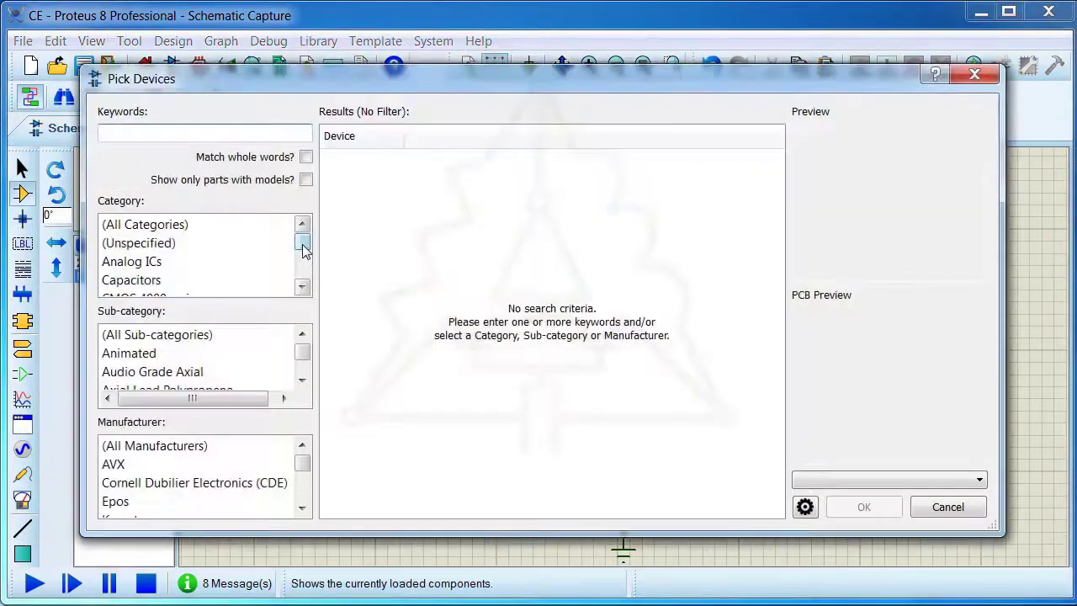
{"action": "scroll", "coordinate": [303, 249], "scroll_direction": "down", "scroll_amount": 3}
{"action": "scroll", "coordinate": [303, 249], "scroll_direction": "up", "scroll_amount": 3}
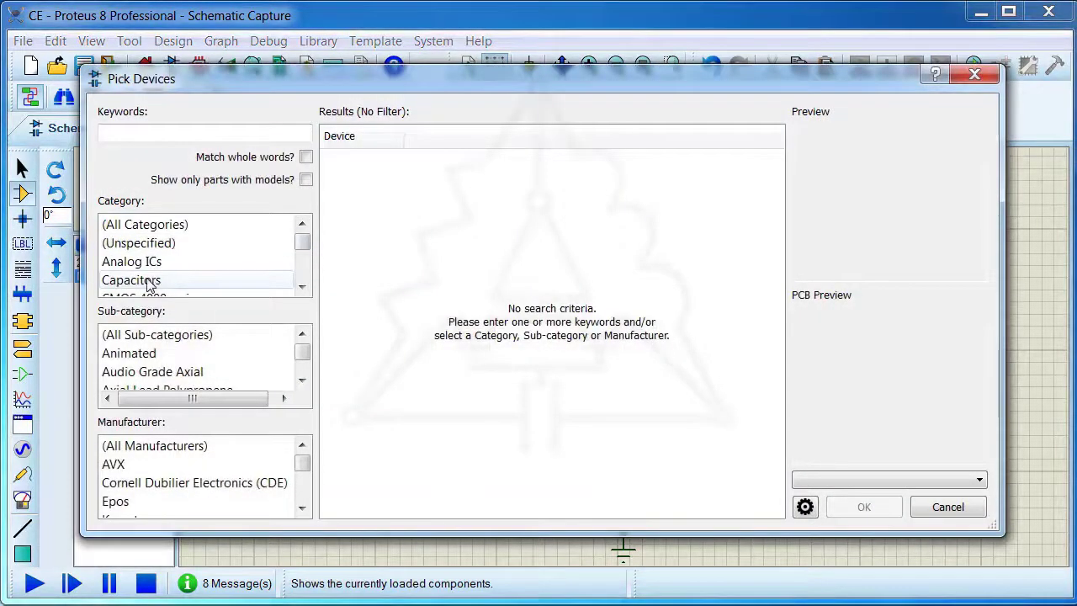
{"action": "scroll", "coordinate": [305, 356], "scroll_direction": "down", "scroll_amount": 8}
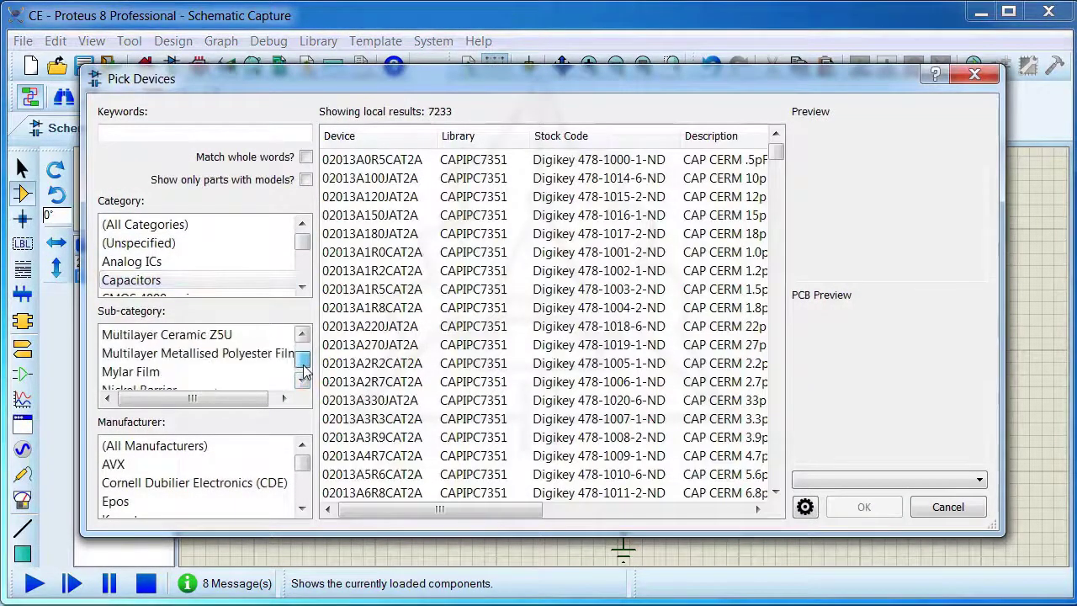
{"action": "scroll", "coordinate": [305, 357], "scroll_direction": "up", "scroll_amount": 8}
{"action": "scroll", "coordinate": [305, 362], "scroll_direction": "down", "scroll_amount": 2}
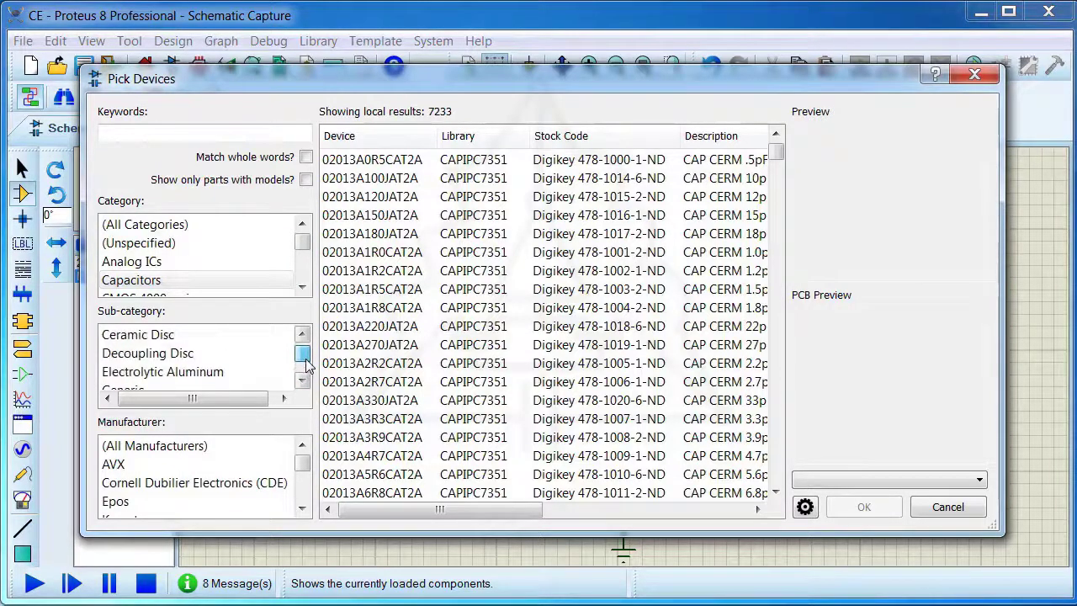
{"action": "scroll", "coordinate": [303, 357], "scroll_direction": "down", "scroll_amount": 1}
{"action": "left_click", "coordinate": [143, 353]}
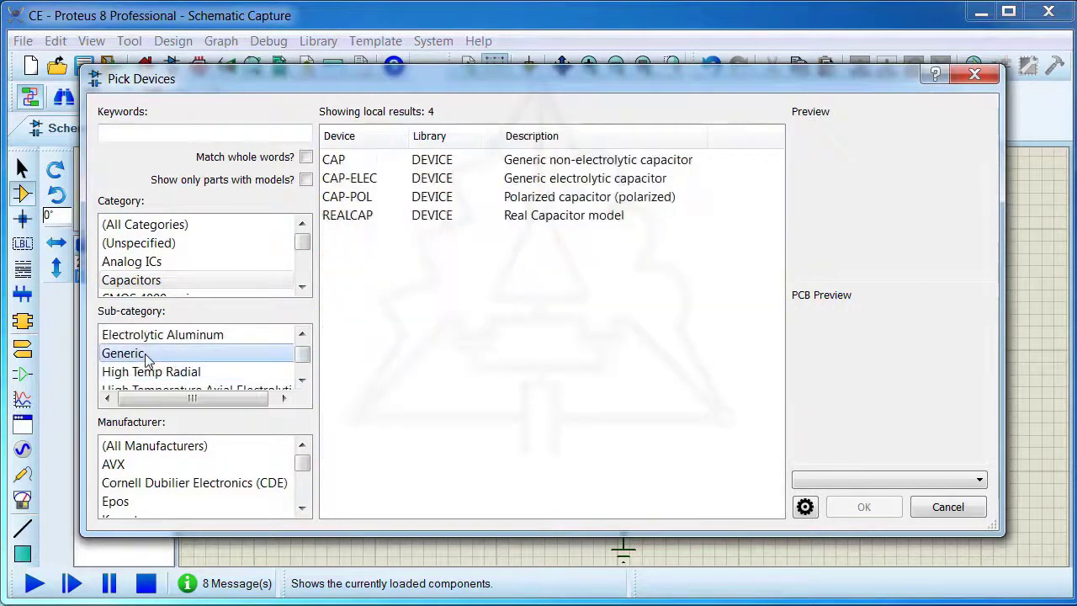
{"action": "left_click", "coordinate": [542, 180]}
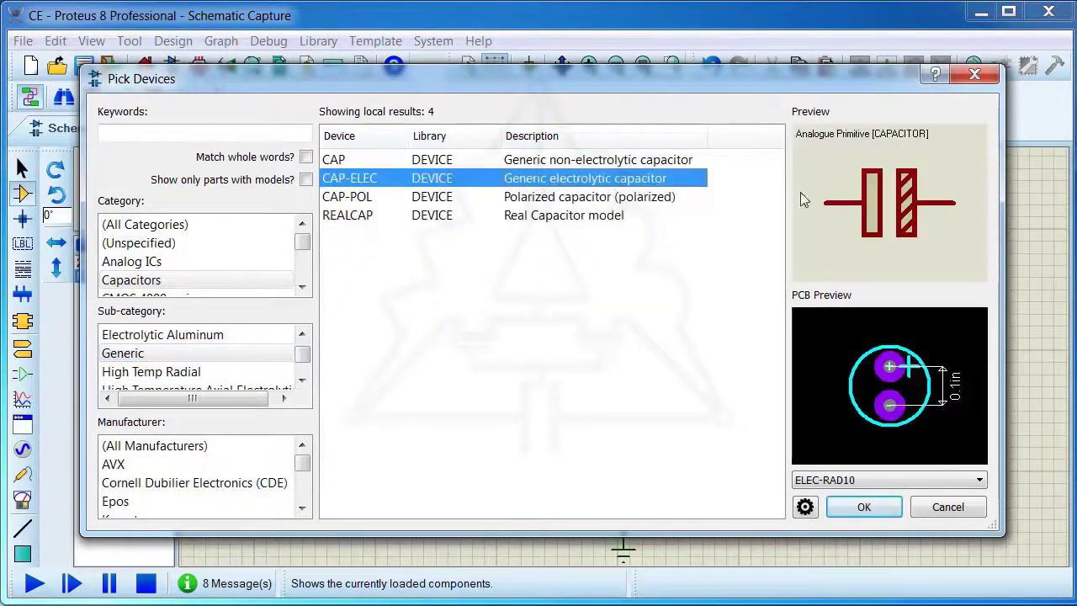
{"action": "left_click", "coordinate": [864, 506]}
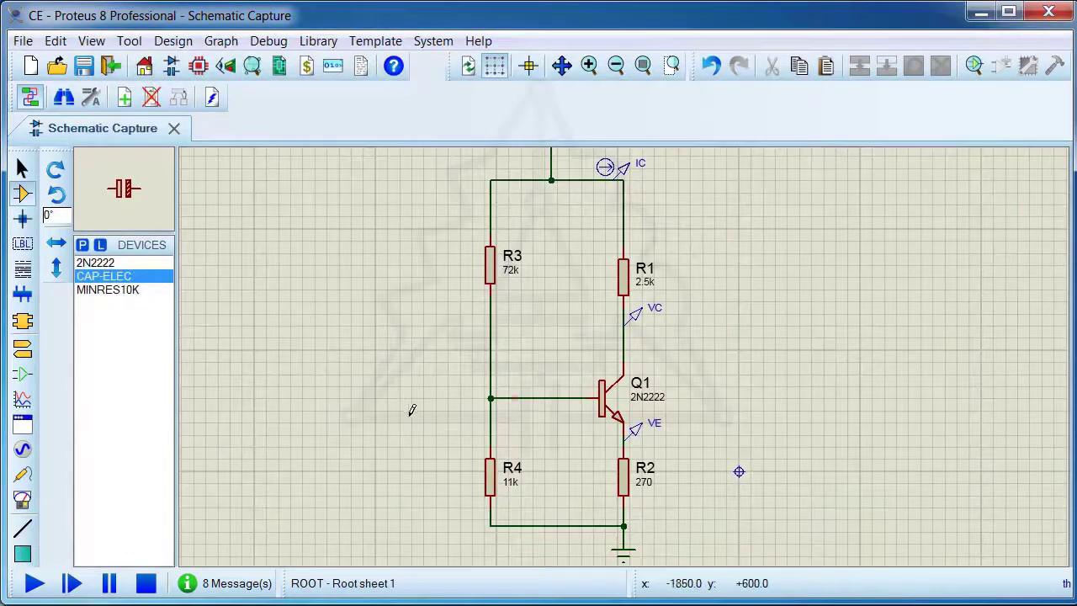
Place three electrolytic capacitors: one beside the base node, one beside the collector, and one rotated vertically beside R2
{"action": "left_click", "coordinate": [362, 398]}
{"action": "left_click", "coordinate": [362, 397]}
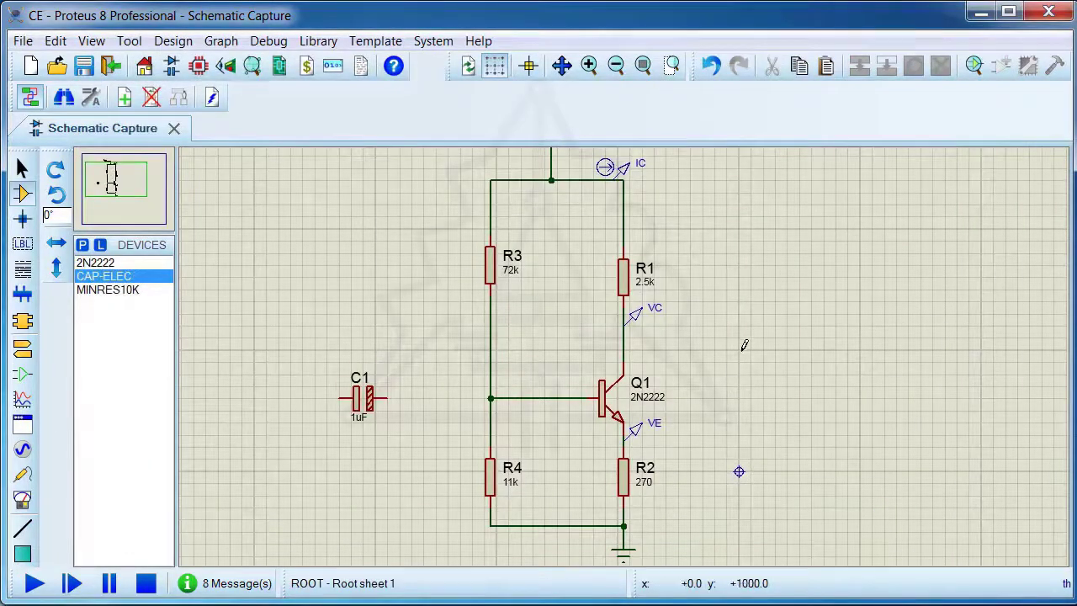
{"action": "left_click", "coordinate": [742, 342]}
{"action": "left_click", "coordinate": [739, 337]}
{"action": "left_click", "coordinate": [712, 454]}
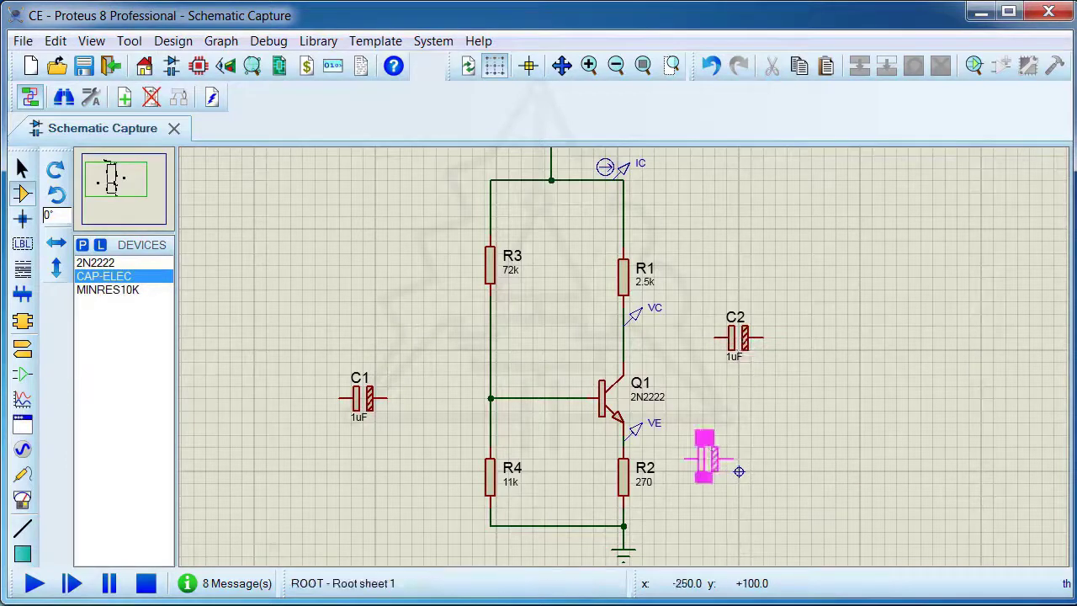
{"action": "key", "text": "KP_Add"}
{"action": "key", "text": "KP_Add"}
{"action": "key", "text": "KP_Add"}
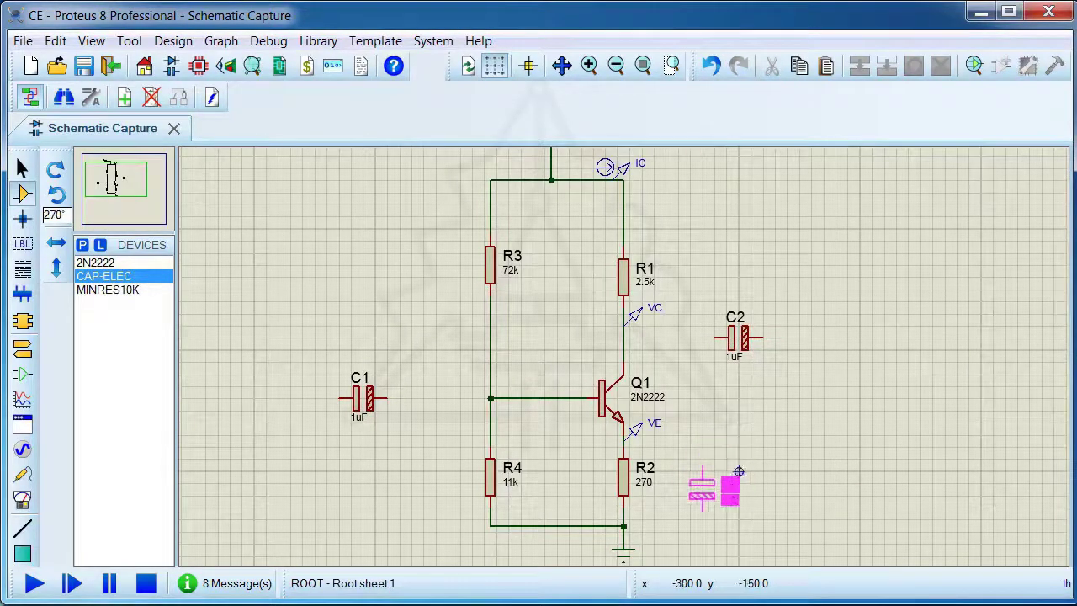
{"action": "left_click", "coordinate": [739, 471]}
Flip capacitor C1 horizontally so its positive plate faces the transistor's base
{"action": "left_click", "coordinate": [371, 414]}
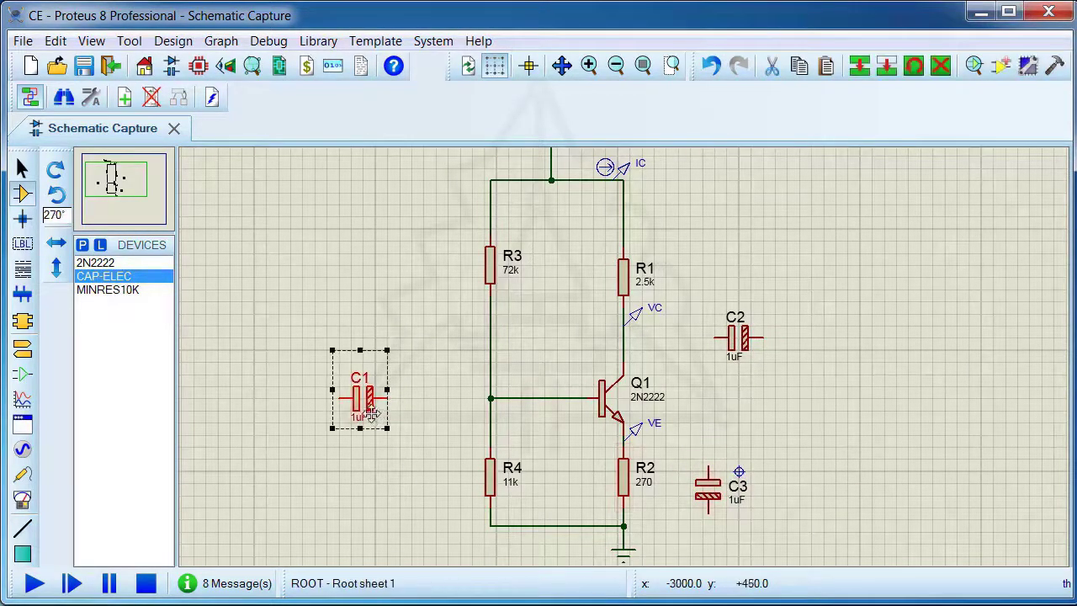
{"action": "right_click", "coordinate": [371, 414]}
{"action": "left_click", "coordinate": [413, 106]}
{"action": "left_click", "coordinate": [475, 390]}
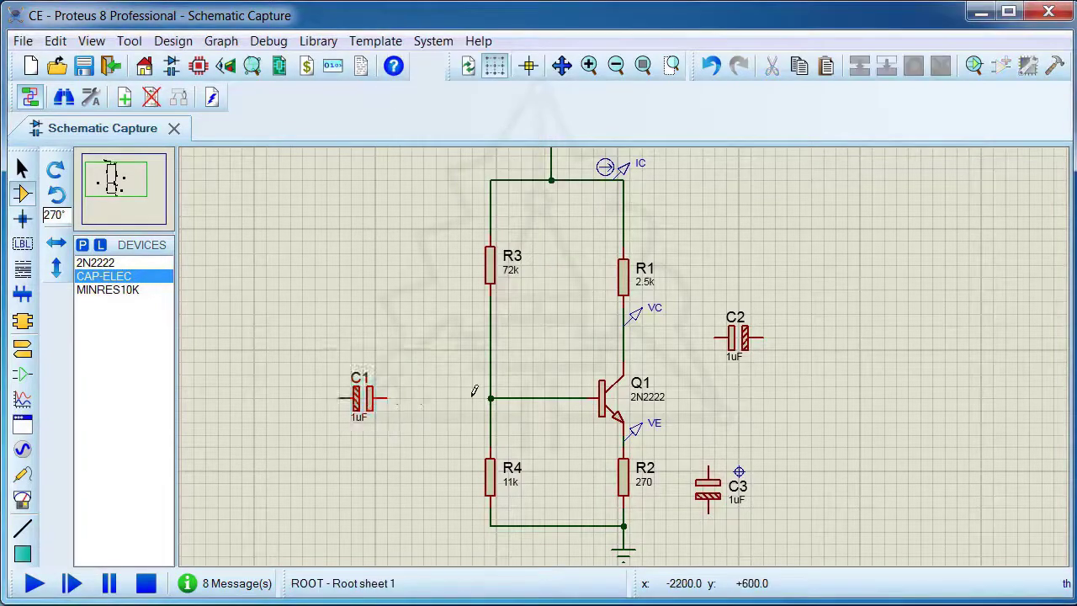
Wire C1 to the base junction of R3 and R4, and C2's positive terminal to Q1's collector line
{"action": "scroll", "coordinate": [475, 390], "scroll_direction": "up", "scroll_amount": 3}
{"action": "left_click", "coordinate": [429, 356]}
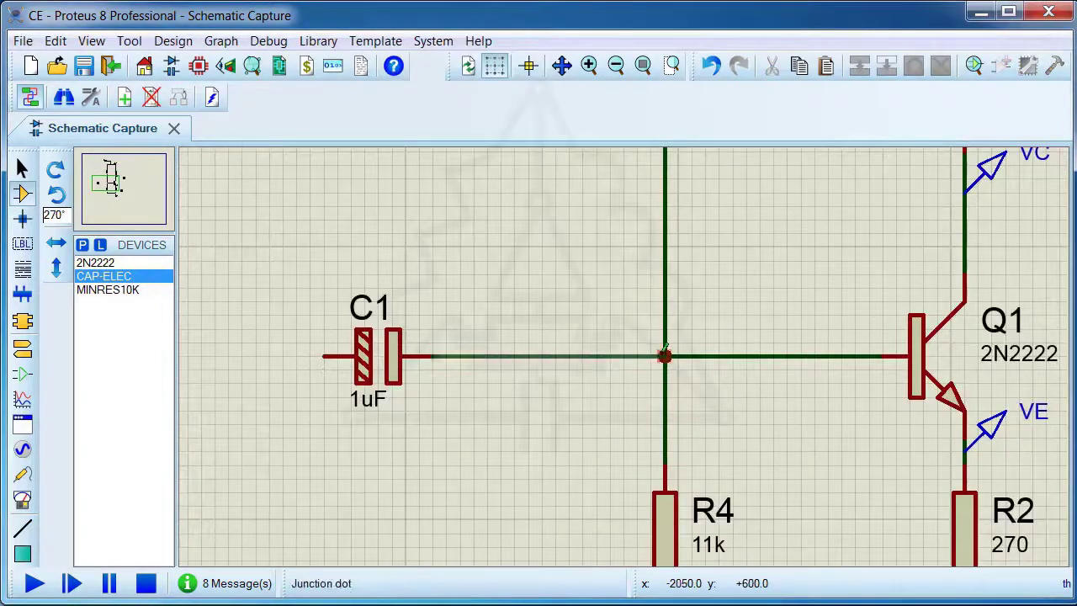
{"action": "left_click", "coordinate": [664, 356]}
{"action": "scroll", "coordinate": [745, 365], "scroll_direction": "down", "scroll_amount": 2}
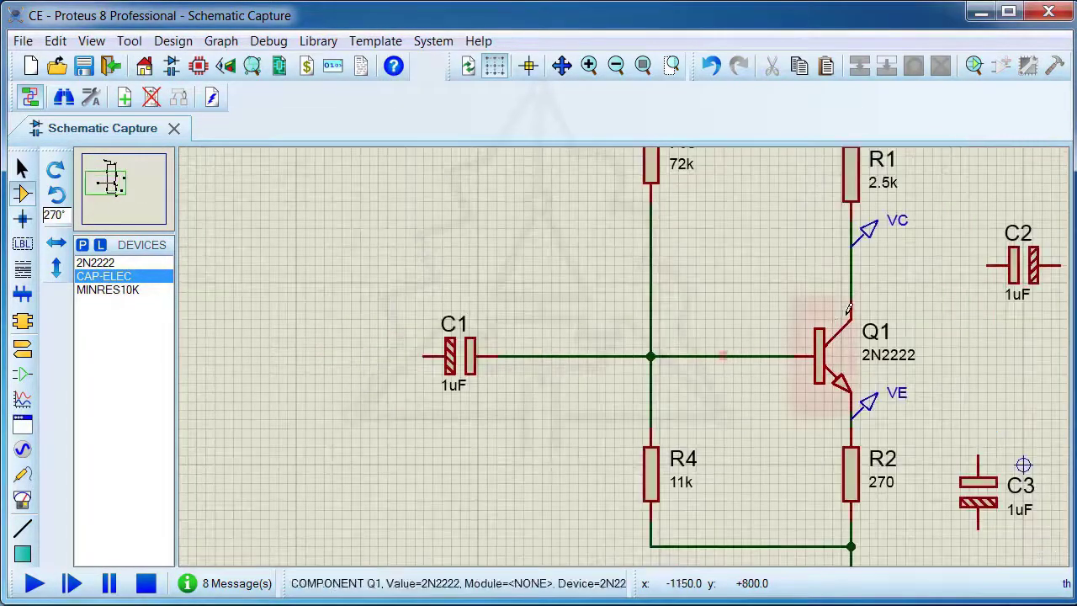
{"action": "left_click", "coordinate": [989, 264]}
{"action": "left_click", "coordinate": [851, 265]}
{"action": "scroll", "coordinate": [963, 311], "scroll_direction": "down", "scroll_amount": 2}
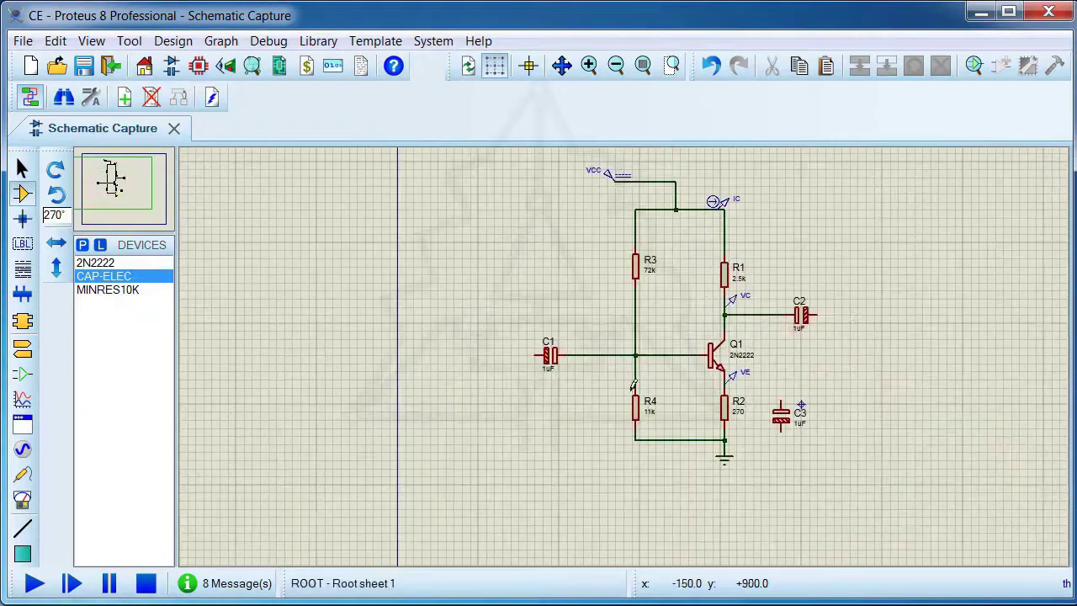
Place a MINRES10K load resistor beyond C2 and wire it between C2's free terminal and the ground node
{"action": "left_click", "coordinate": [107, 289]}
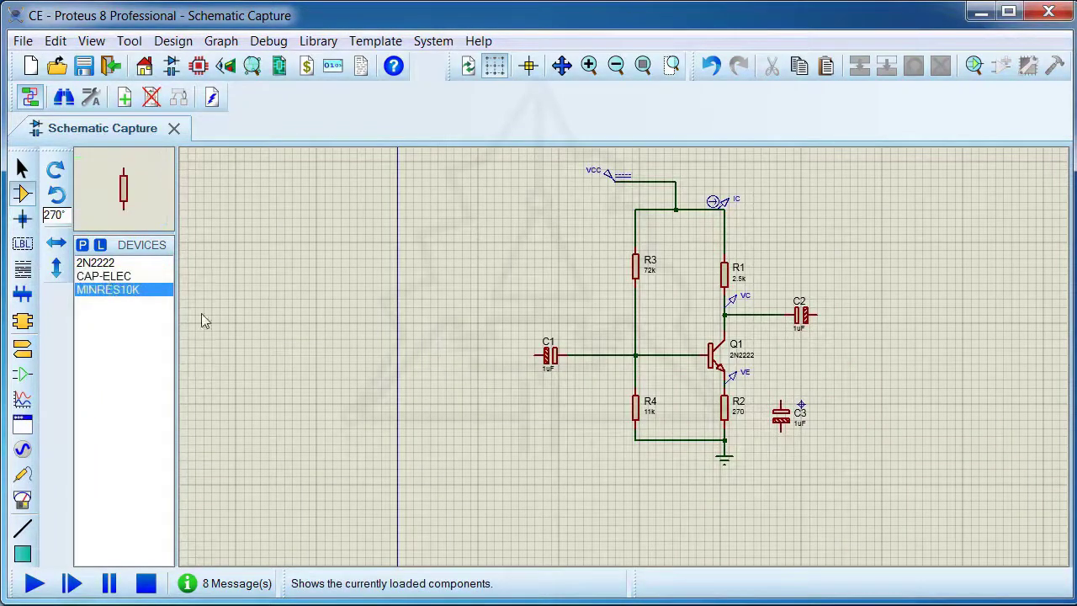
{"action": "left_click", "coordinate": [897, 383]}
{"action": "left_click", "coordinate": [877, 382]}
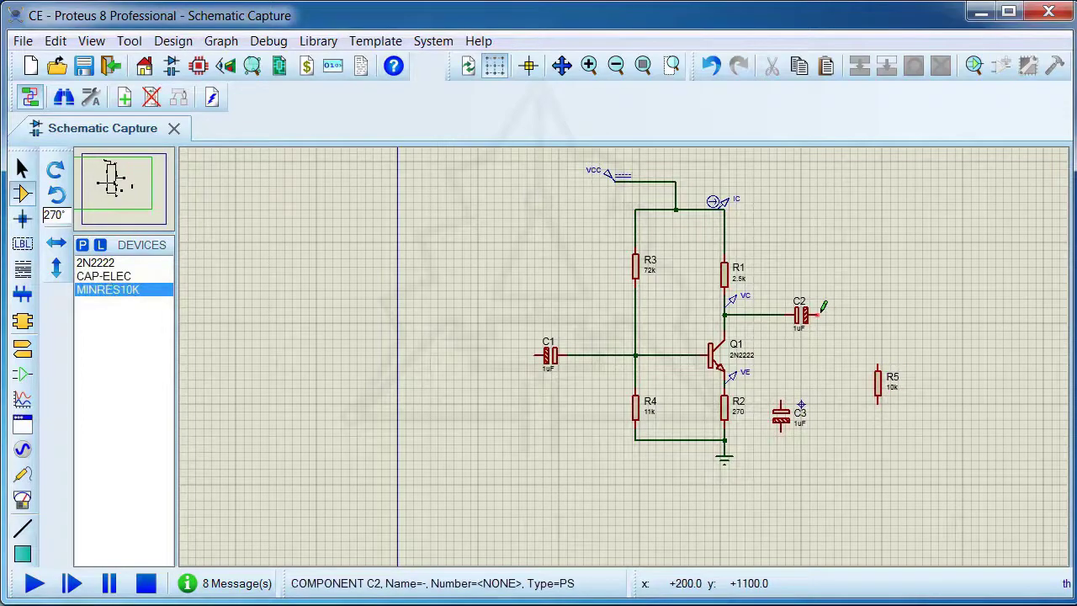
{"action": "left_click", "coordinate": [823, 308]}
{"action": "left_click", "coordinate": [877, 367]}
{"action": "scroll", "coordinate": [877, 403], "scroll_direction": "up", "scroll_amount": 2}
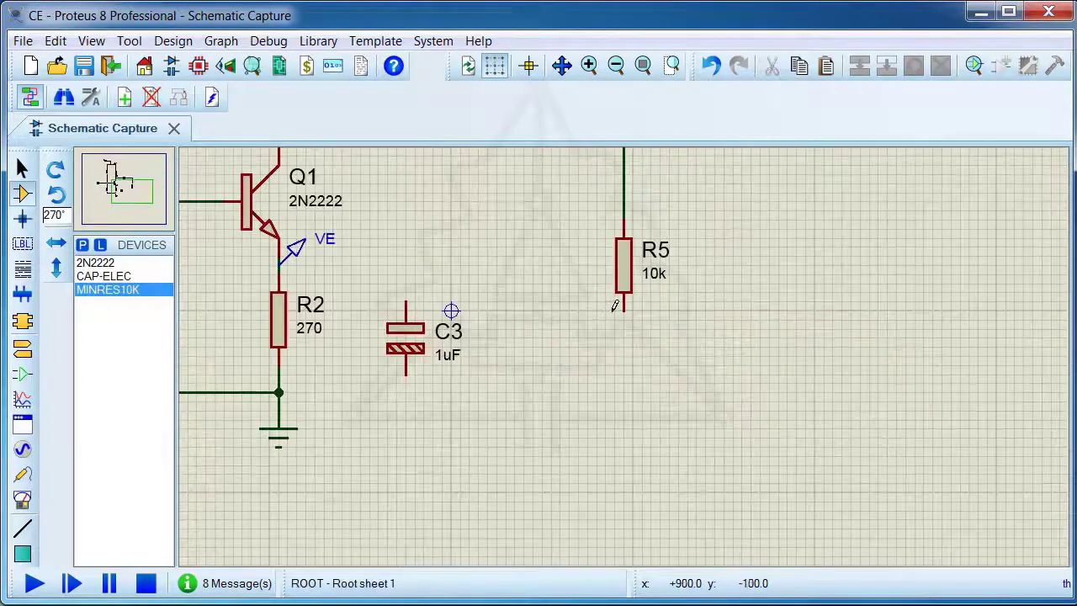
{"action": "left_click", "coordinate": [621, 309]}
{"action": "left_click", "coordinate": [279, 392]}
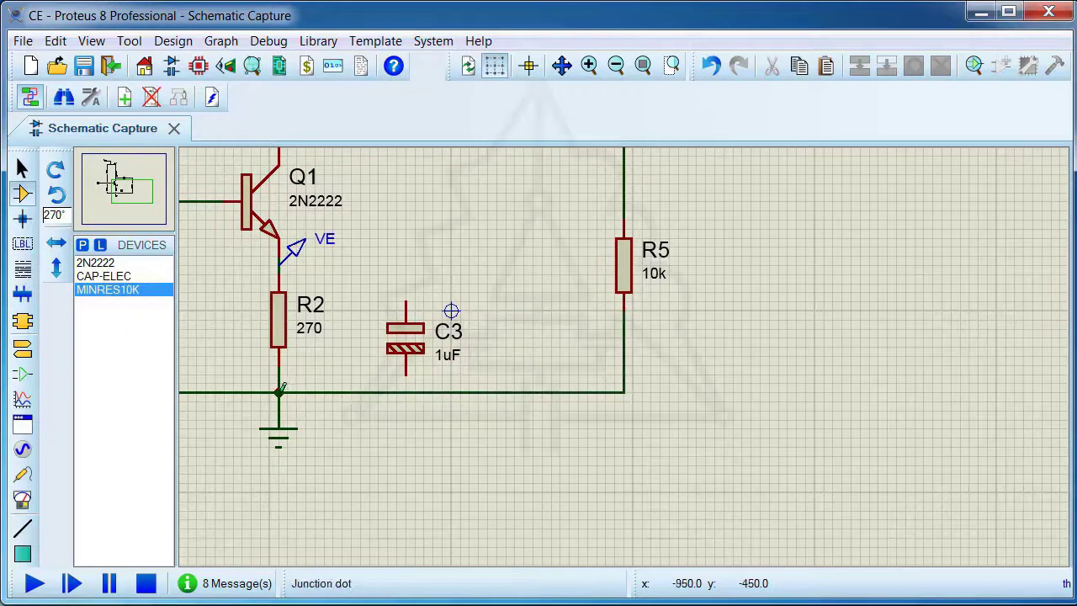
Wire bypass capacitor C3 in parallel with R2, between the ground line and Q1's emitter node
{"action": "left_click", "coordinate": [404, 376]}
{"action": "left_click", "coordinate": [405, 392]}
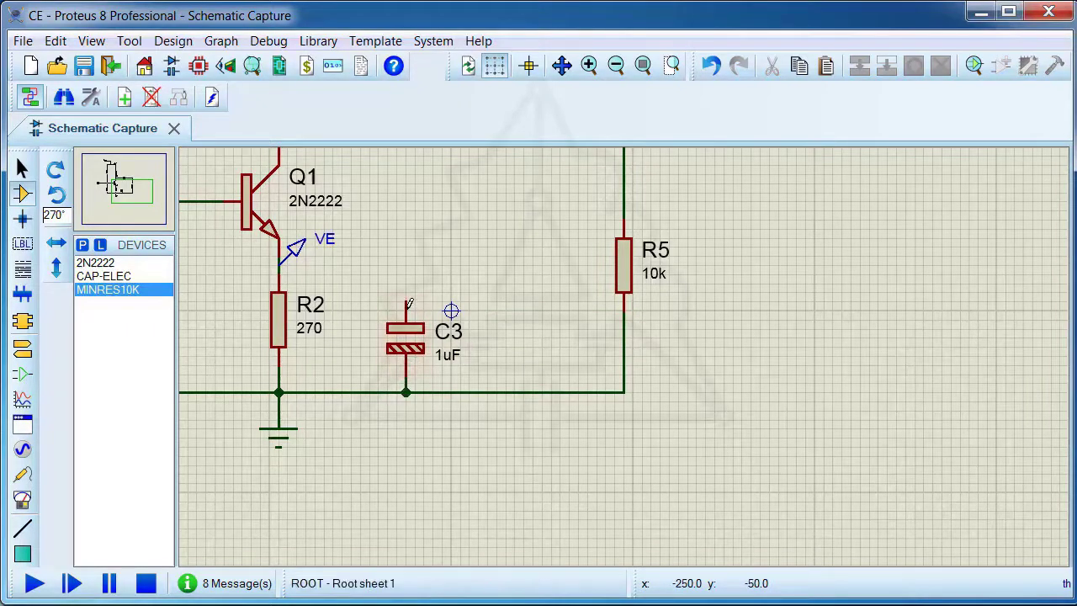
{"action": "left_click", "coordinate": [405, 301]}
{"action": "left_click", "coordinate": [279, 266]}
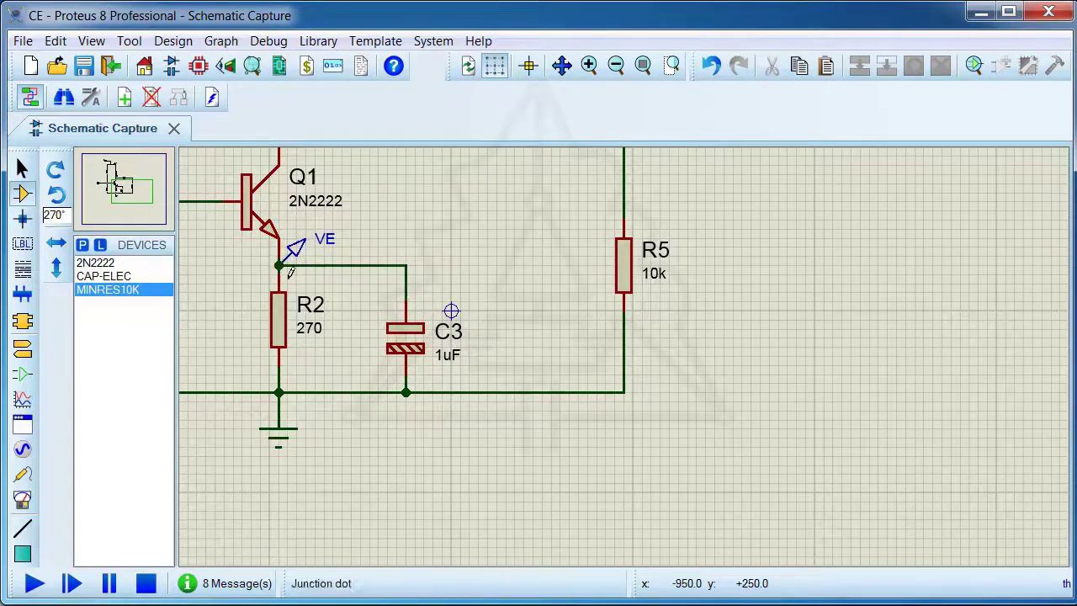
Place a sine generator near C1 and wire it to C1's free terminal as the amplifier input
{"action": "scroll", "coordinate": [345, 318], "scroll_direction": "down", "scroll_amount": 2}
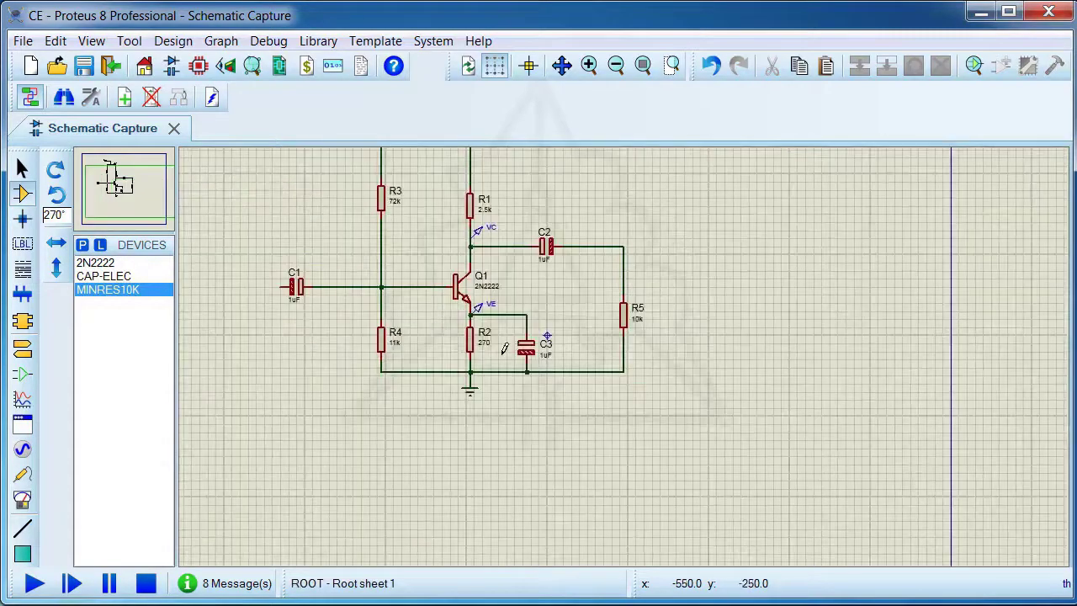
{"action": "scroll", "coordinate": [505, 349], "scroll_direction": "up", "scroll_amount": 1}
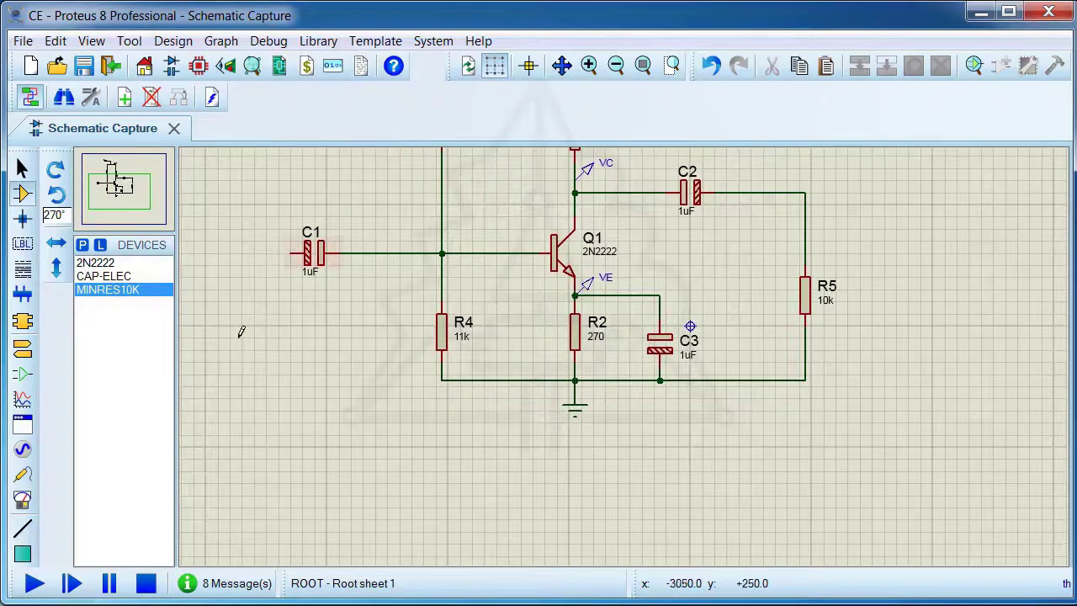
{"action": "left_click", "coordinate": [22, 448]}
{"action": "left_click", "coordinate": [88, 277]}
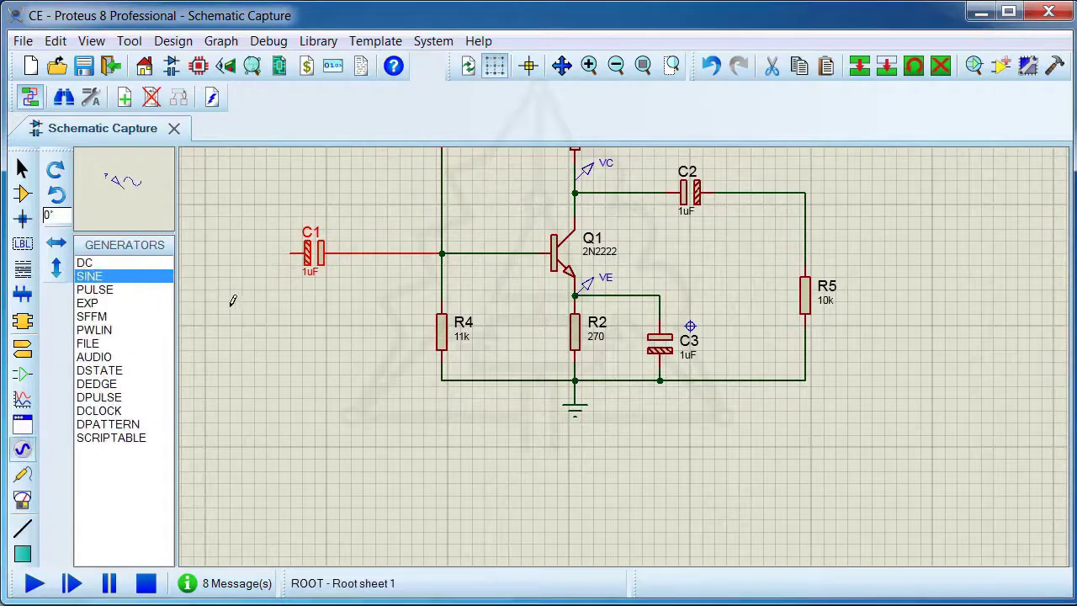
{"action": "left_click", "coordinate": [217, 210]}
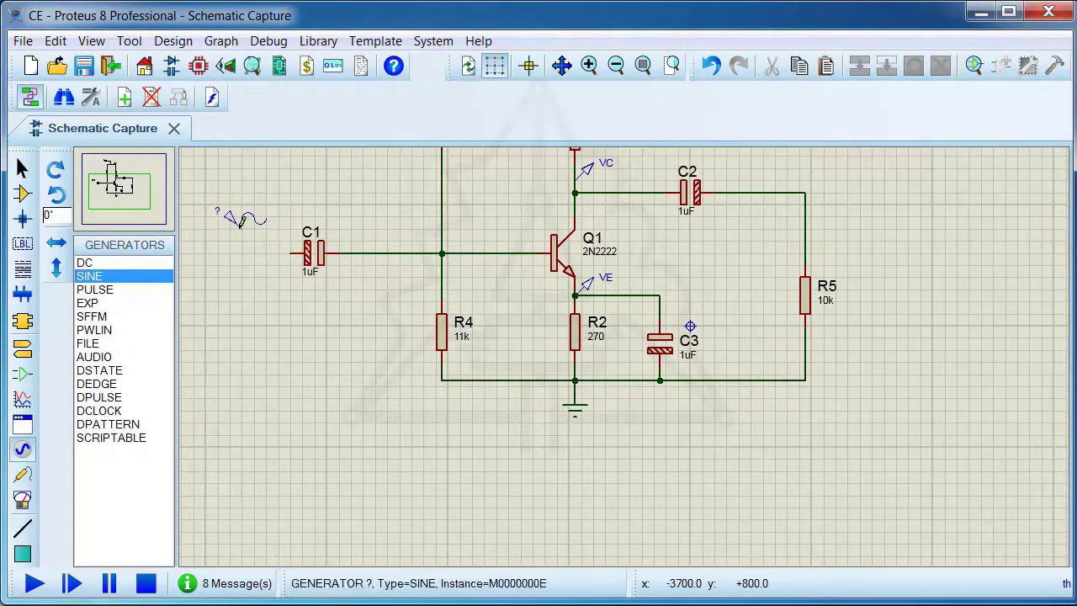
{"action": "left_click", "coordinate": [242, 222]}
{"action": "left_click", "coordinate": [291, 252]}
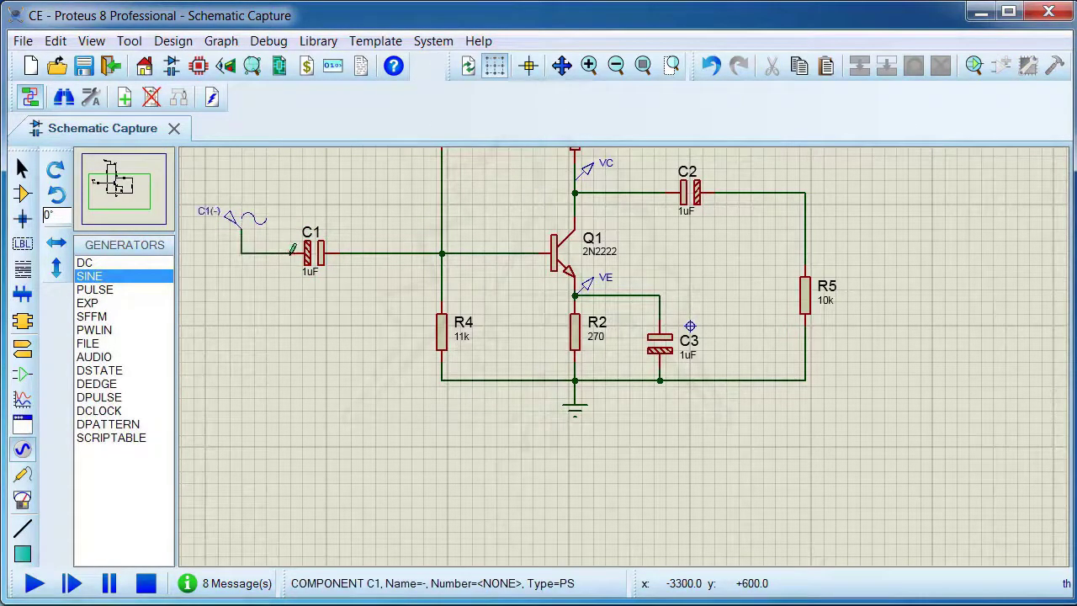
Set the sine generator's amplitude to 10m volts and its frequency to 10k Hz
{"action": "left_click", "coordinate": [244, 219]}
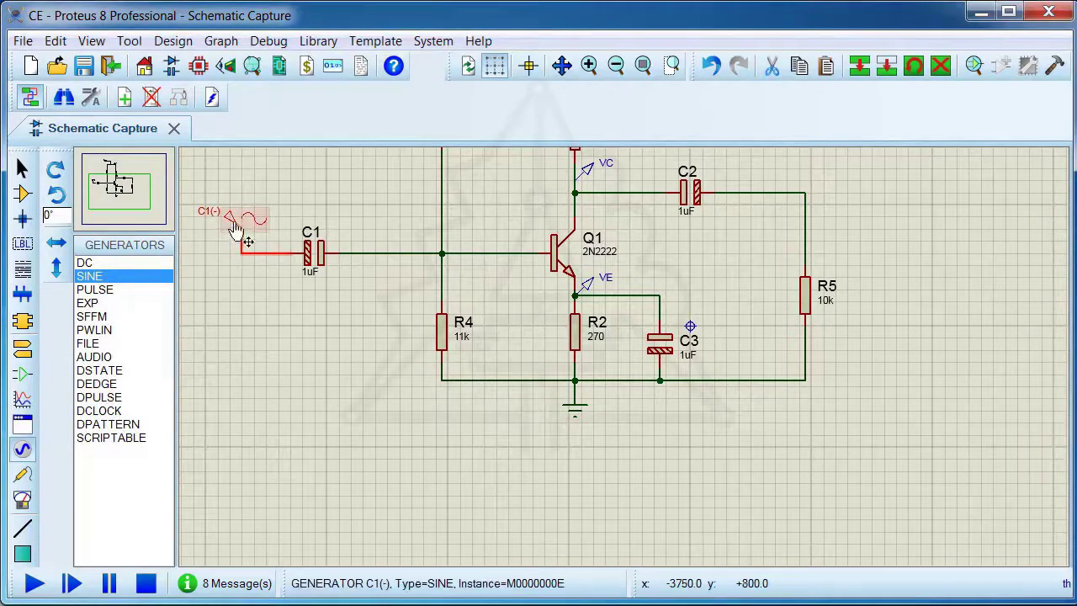
{"action": "double_click", "coordinate": [238, 226]}
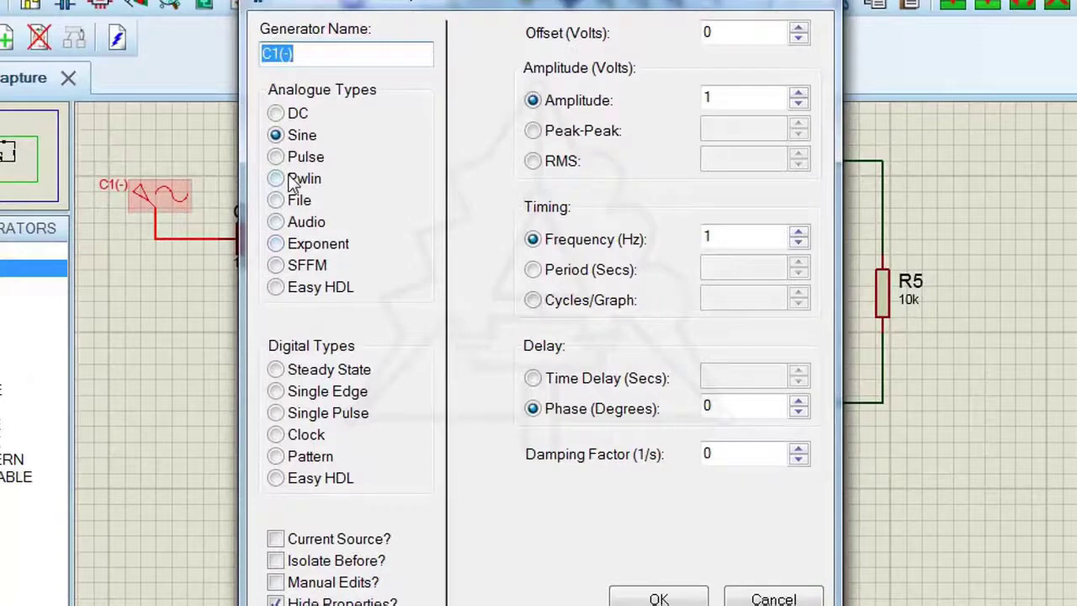
{"action": "left_click", "coordinate": [723, 98]}
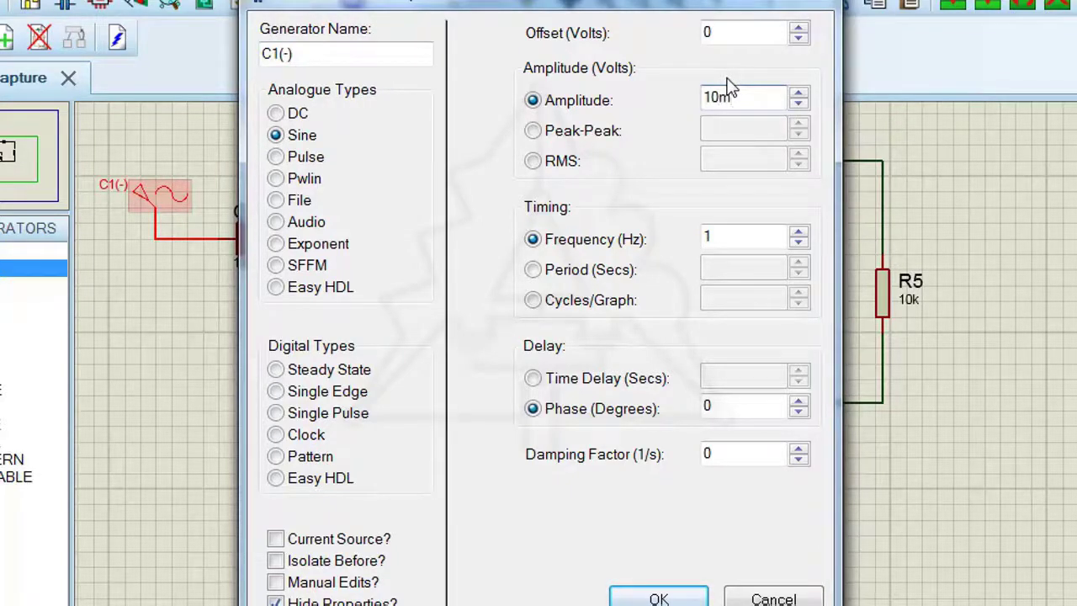
{"action": "left_click", "coordinate": [723, 237]}
{"action": "type", "text": "10"}
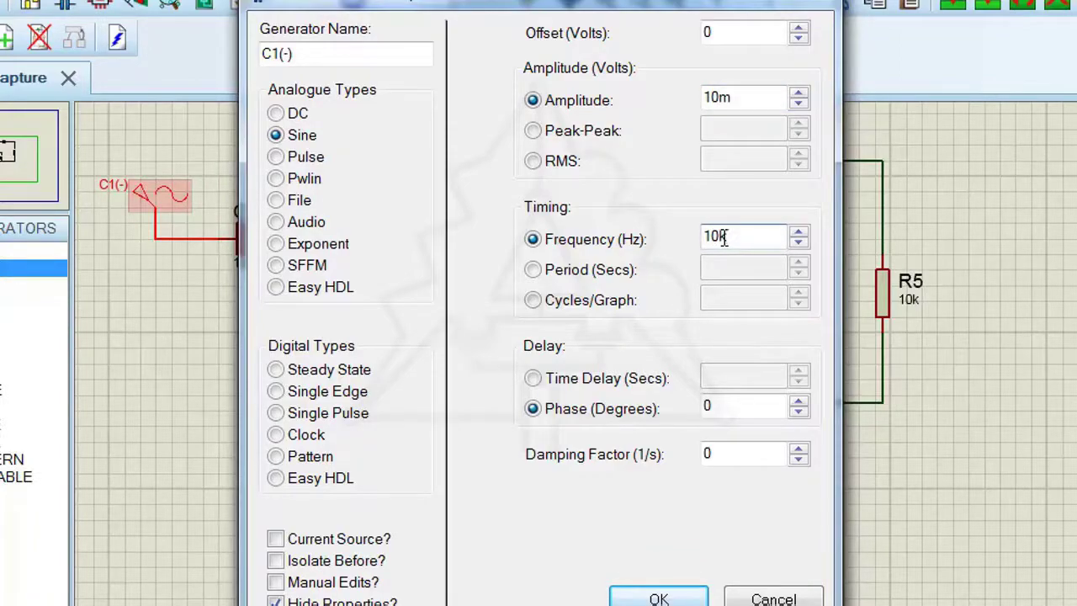
{"action": "type", "text": "k"}
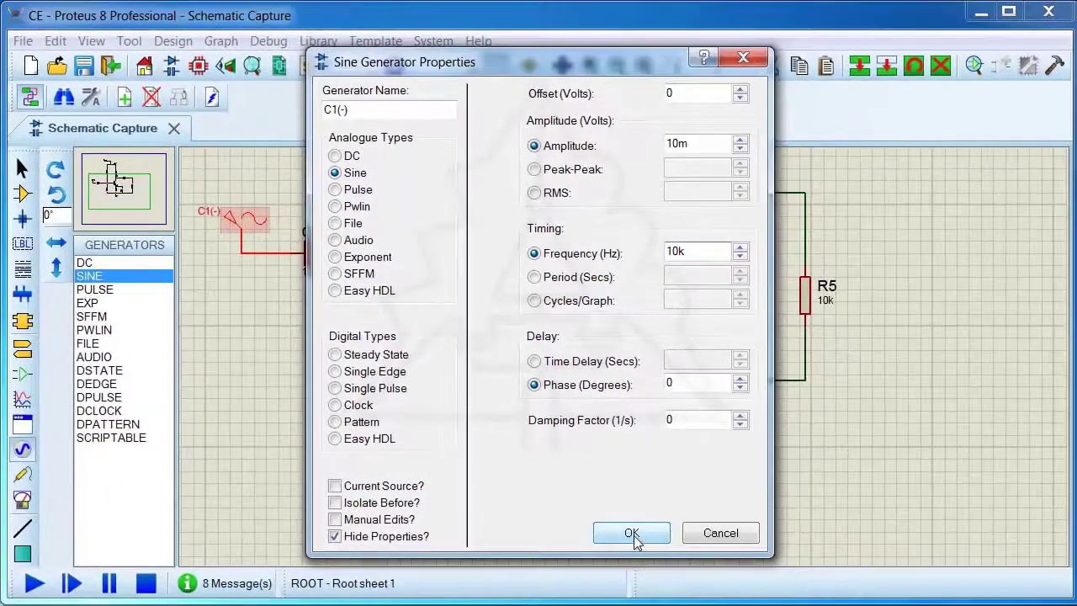
{"action": "left_click", "coordinate": [658, 597]}
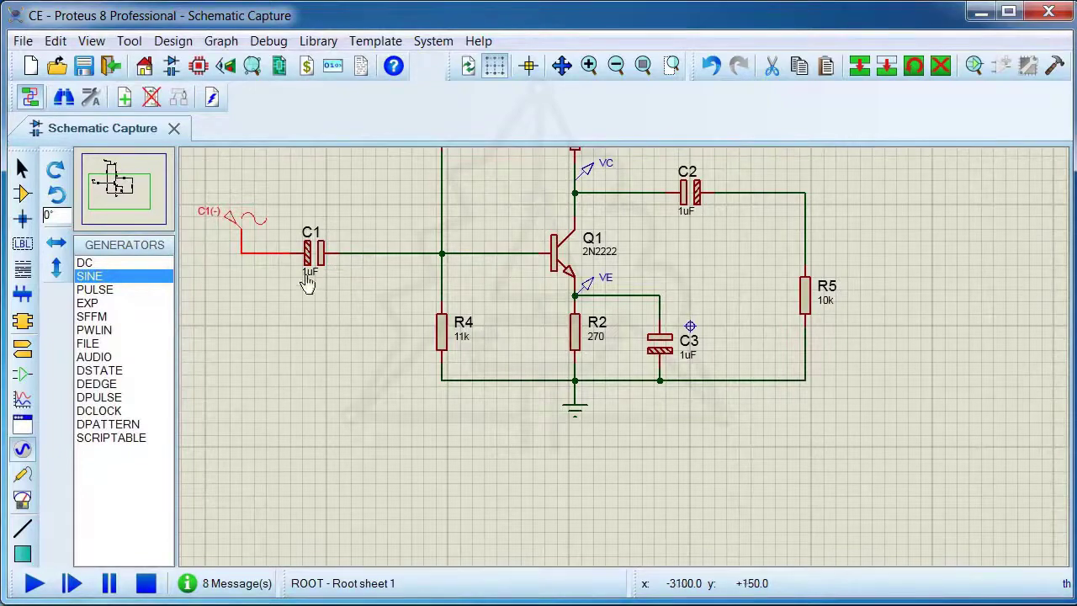
Set the capacitance of input coupling capacitor C1 to 200uF
{"action": "double_click", "coordinate": [313, 260]}
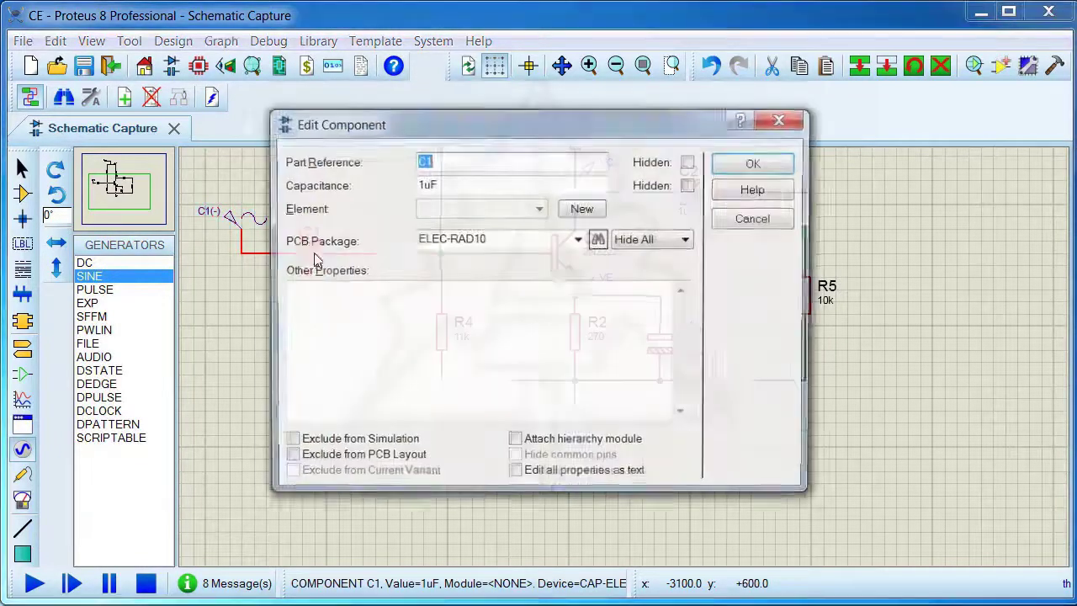
{"action": "left_click", "coordinate": [418, 184]}
{"action": "left_click_drag", "start_coordinate": [419, 183], "coordinate": [414, 185]}
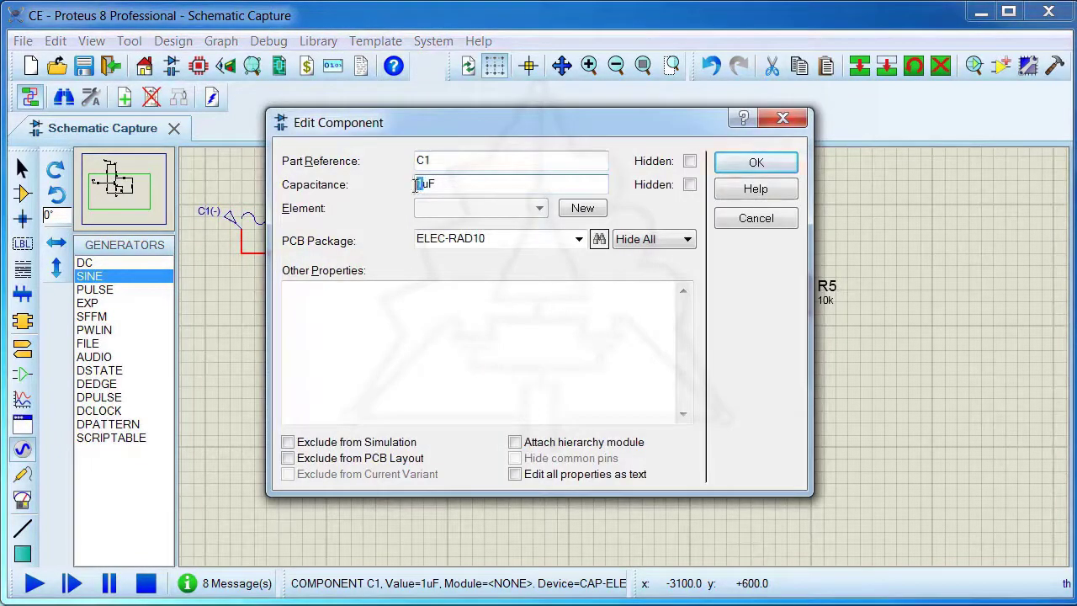
{"action": "type", "text": "200"}
{"action": "left_click", "coordinate": [756, 162]}
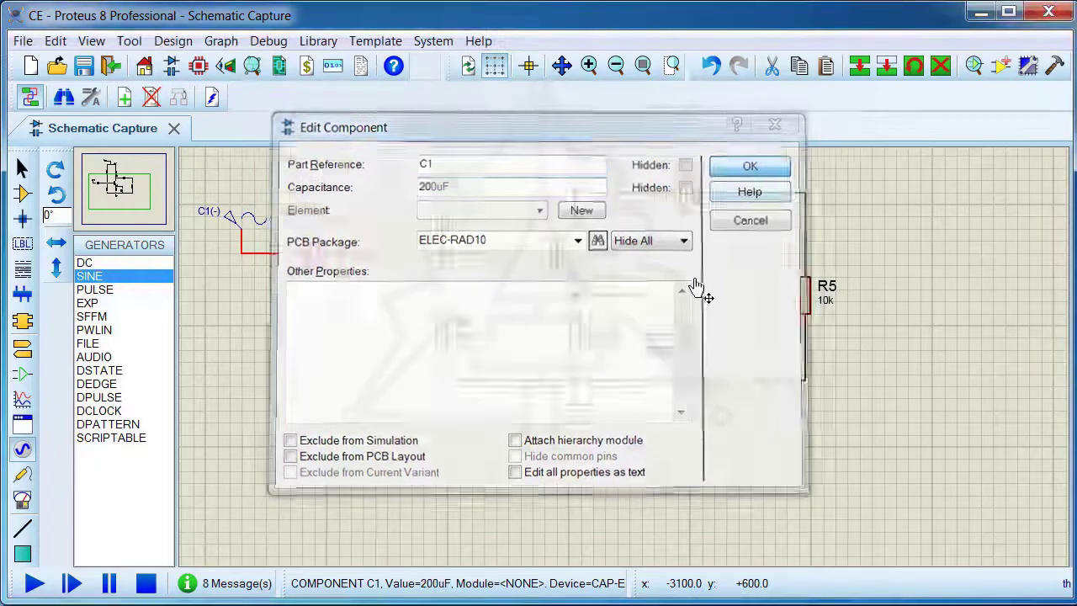
Set the capacitances of output coupling capacitor C2 and bypass capacitor C3 to 200uF each
{"action": "double_click", "coordinate": [698, 193]}
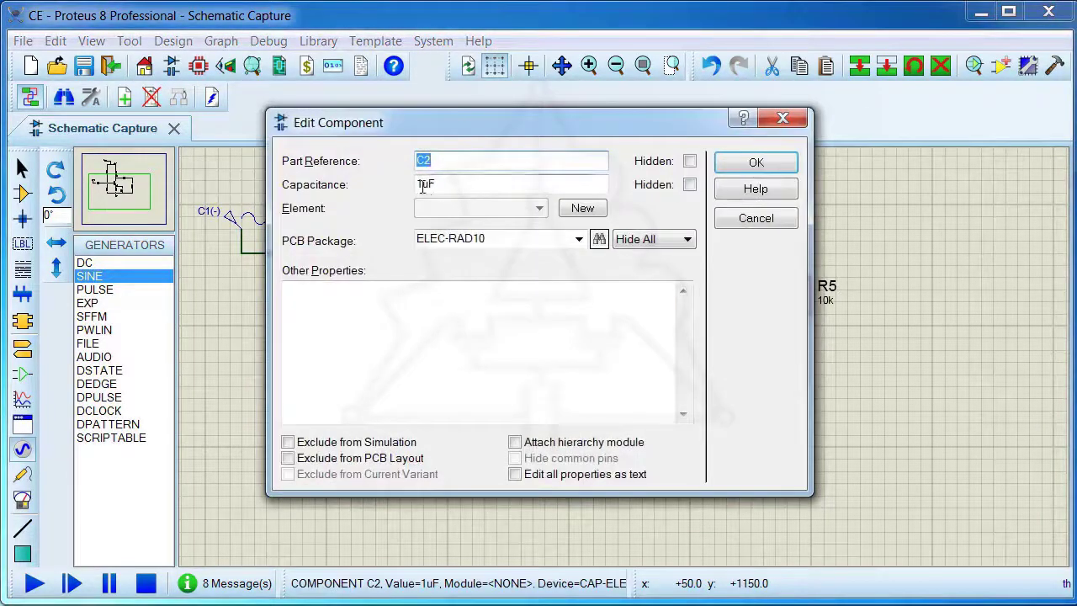
{"action": "left_click_drag", "start_coordinate": [419, 184], "coordinate": [415, 185]}
{"action": "type", "text": "200"}
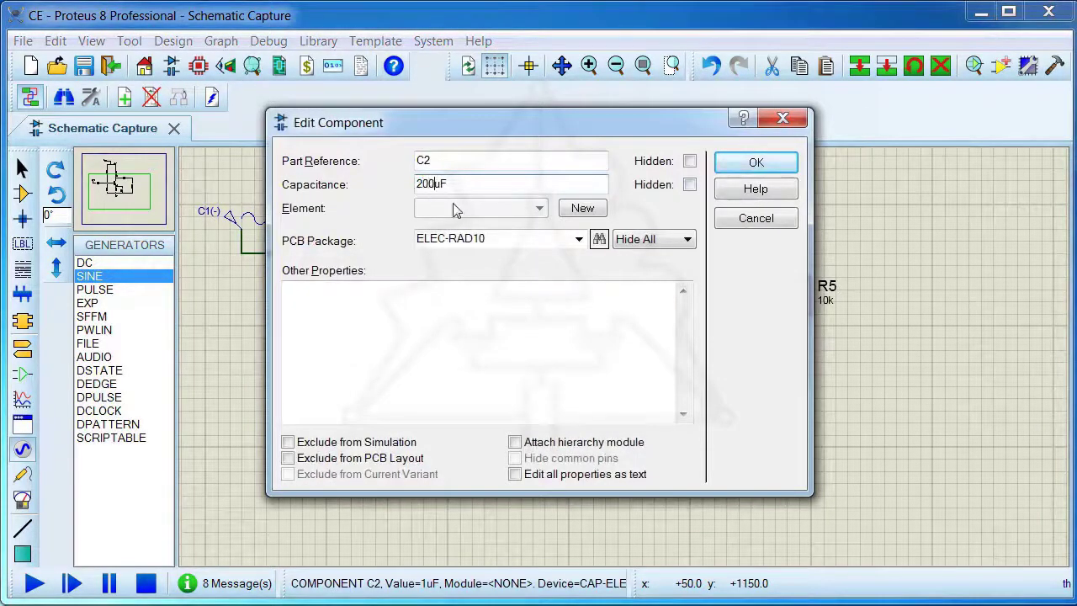
{"action": "left_click", "coordinate": [755, 162]}
{"action": "double_click", "coordinate": [668, 352]}
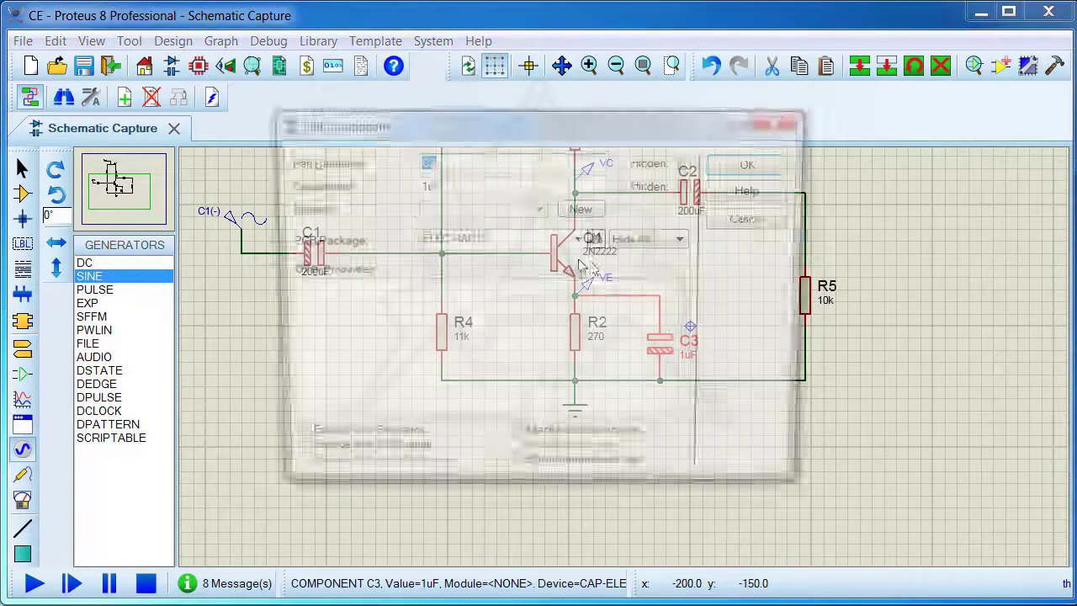
{"action": "left_click_drag", "start_coordinate": [421, 183], "coordinate": [417, 187]}
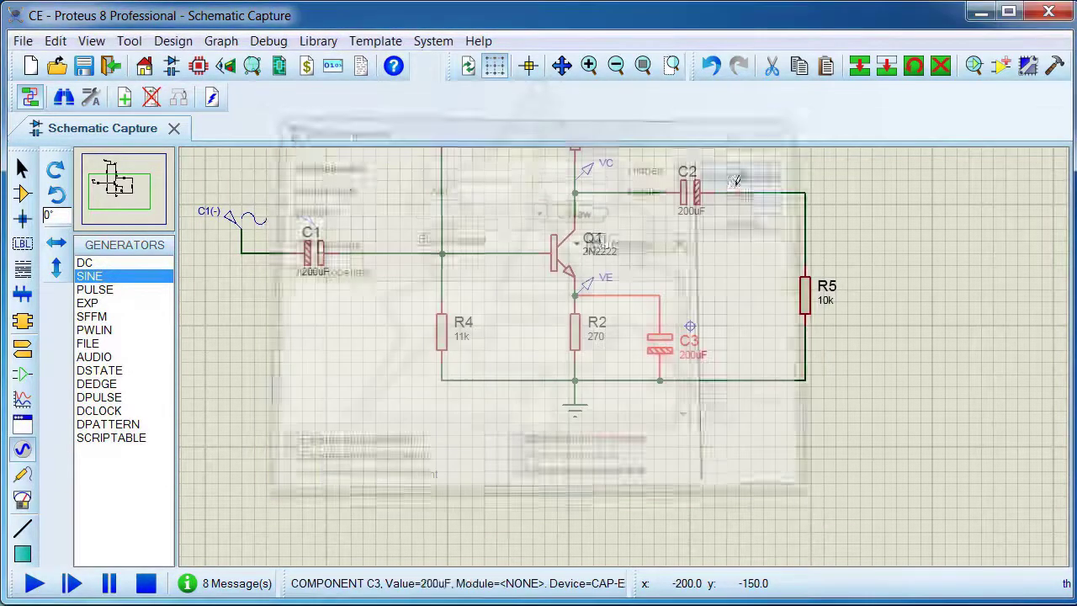
{"action": "left_click", "coordinate": [733, 162]}
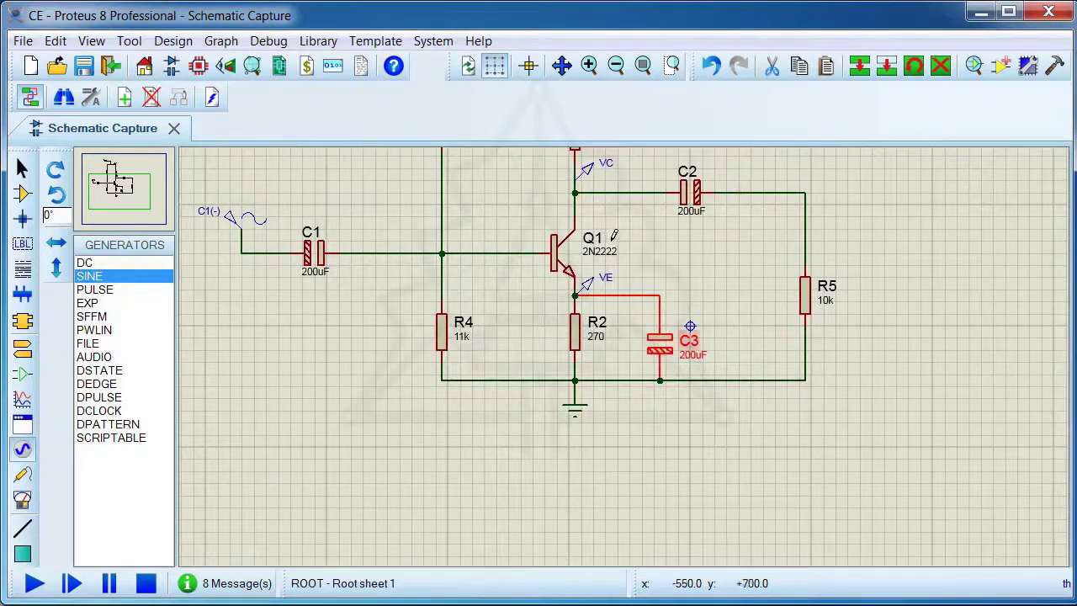
Move the VC voltage probe from Q1's collector to the output wire corner between C2 and R5
{"action": "scroll", "coordinate": [644, 288], "scroll_direction": "down", "scroll_amount": 1}
{"action": "scroll", "coordinate": [651, 260], "scroll_direction": "up", "scroll_amount": 1}
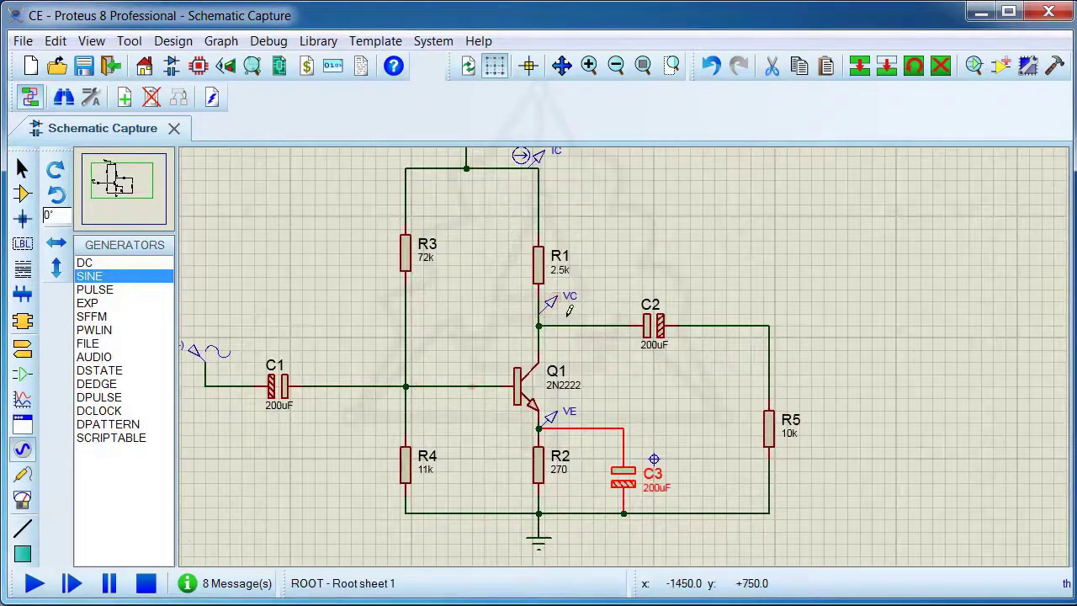
{"action": "left_click_drag", "start_coordinate": [551, 311], "coordinate": [793, 309]}
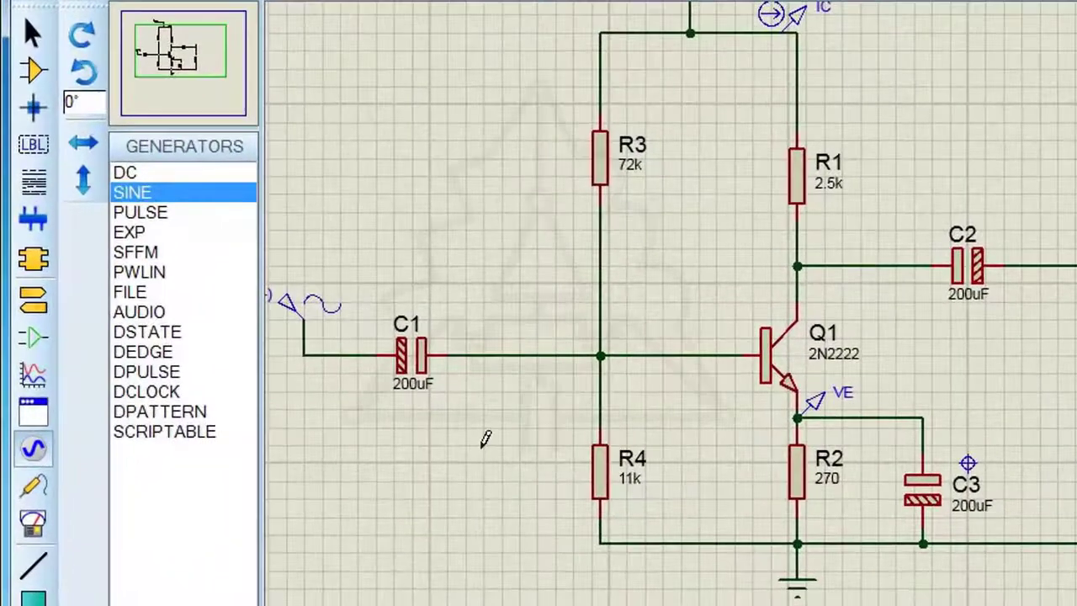
{"action": "scroll", "coordinate": [654, 402], "scroll_direction": "down", "scroll_amount": 1}
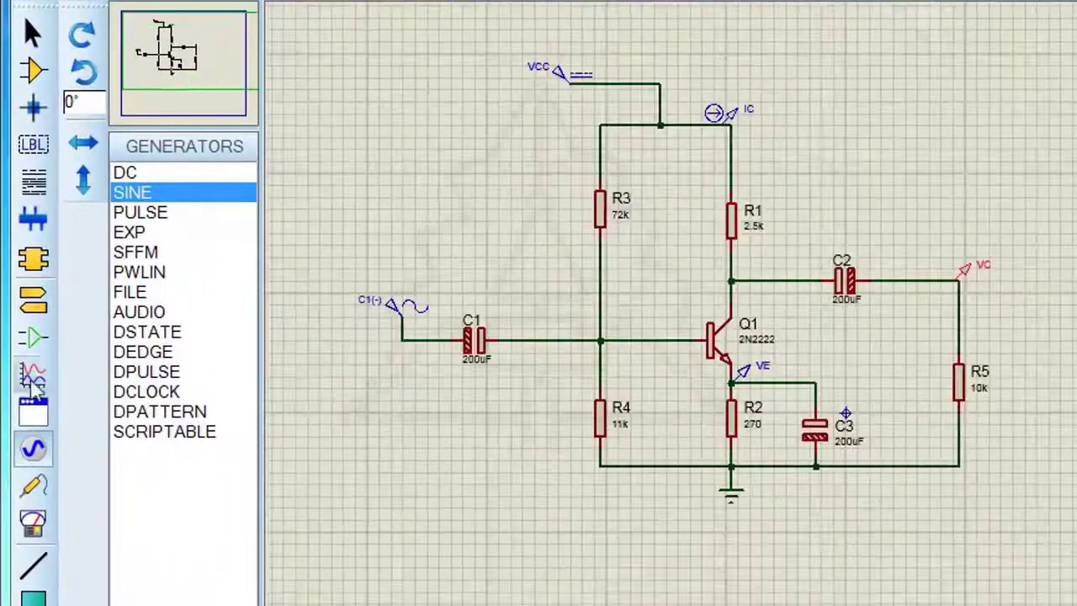
Place an oscilloscope in the empty area beyond the VC probe and load resistor R5
{"action": "left_click", "coordinate": [33, 522]}
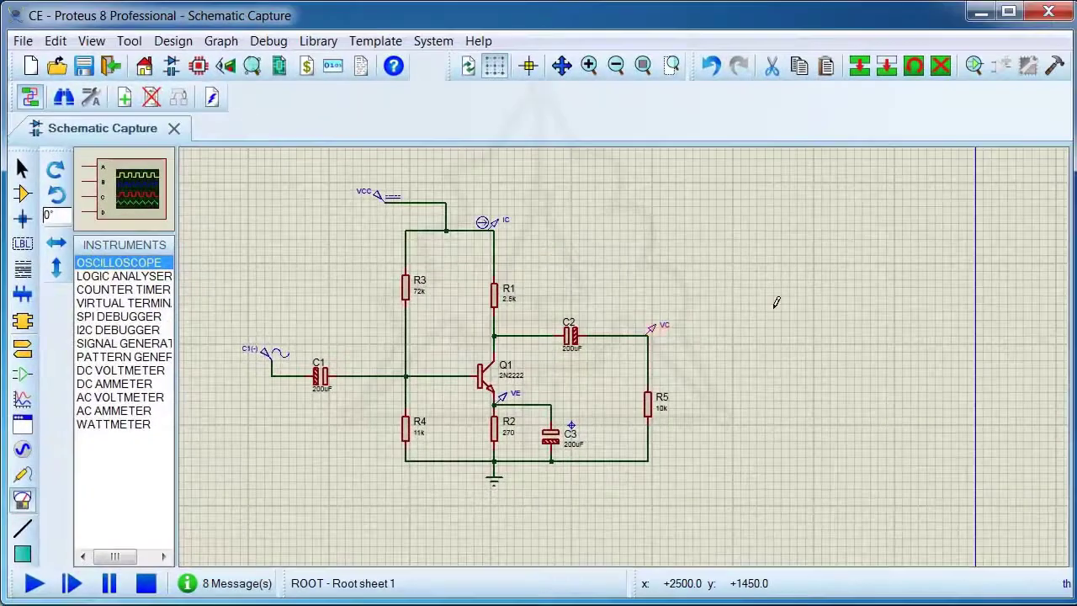
{"action": "left_click", "coordinate": [776, 304]}
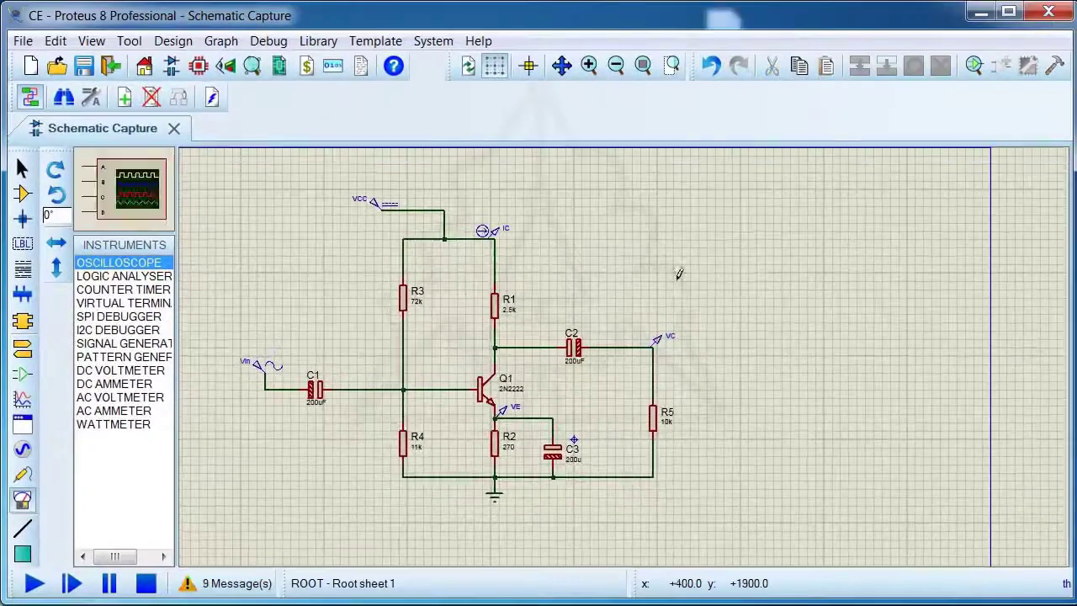
{"action": "left_click", "coordinate": [678, 276]}
{"action": "left_click", "coordinate": [737, 282]}
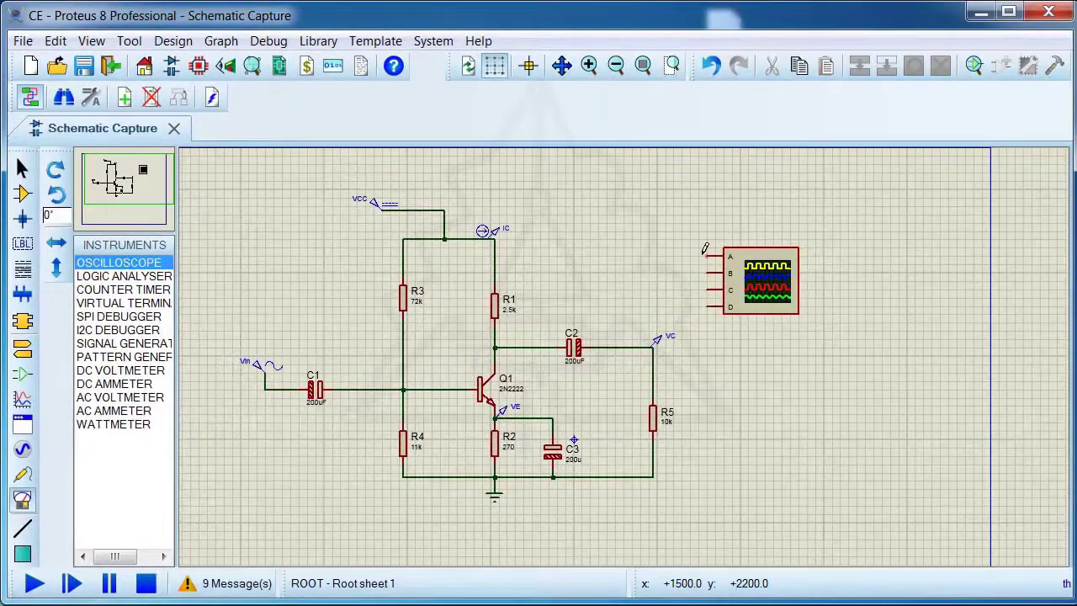
Wire oscilloscope channel A to the sine input ahead of C1 and channel B to the output wire after C2
{"action": "left_click", "coordinate": [705, 255]}
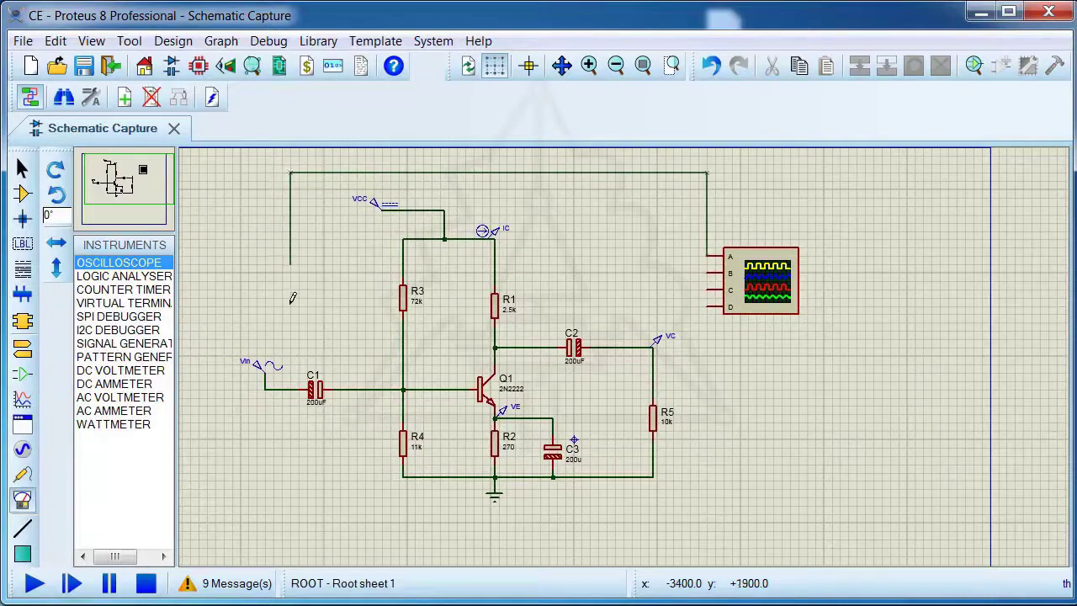
{"action": "left_click", "coordinate": [290, 390]}
{"action": "left_click", "coordinate": [707, 273]}
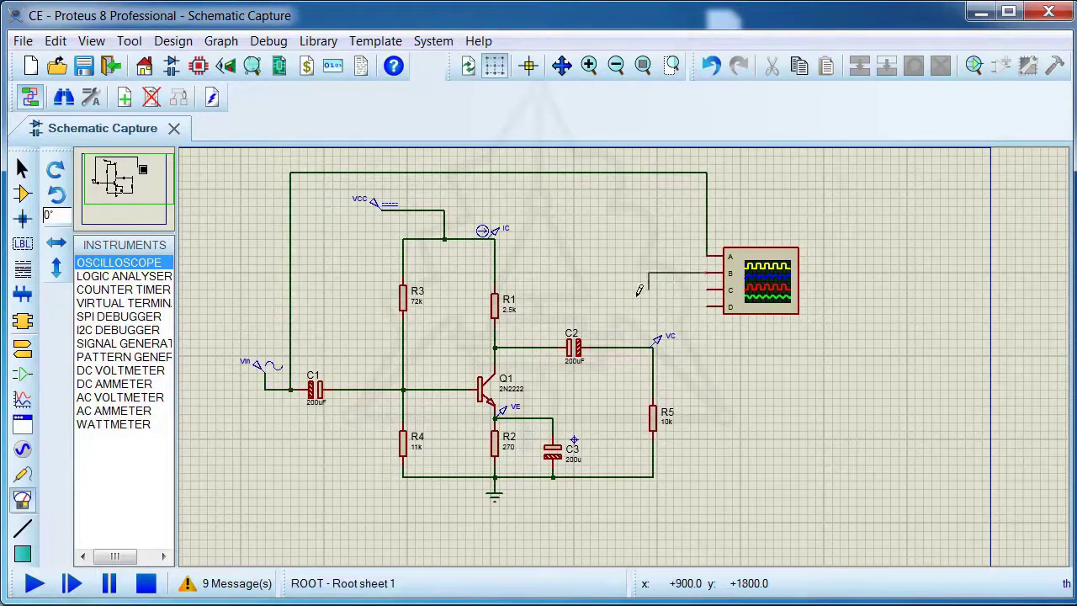
{"action": "left_click", "coordinate": [615, 347]}
Run the simulation and scale the oscilloscope to 5 mV per division on channel A and 0.5 V on channel B
{"action": "left_click", "coordinate": [34, 583]}
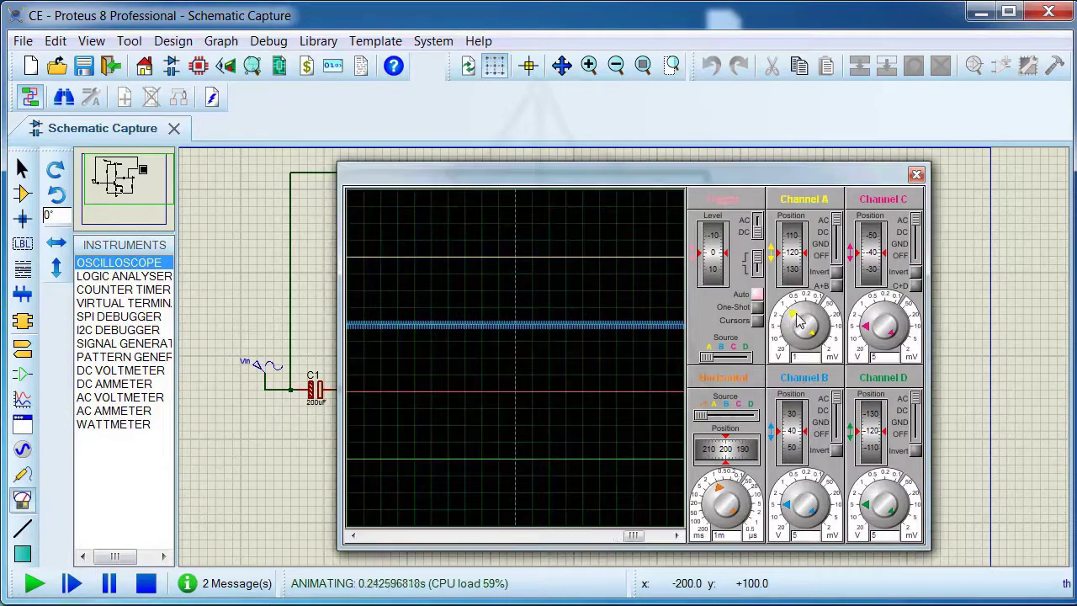
{"action": "left_click_drag", "start_coordinate": [799, 321], "coordinate": [821, 328]}
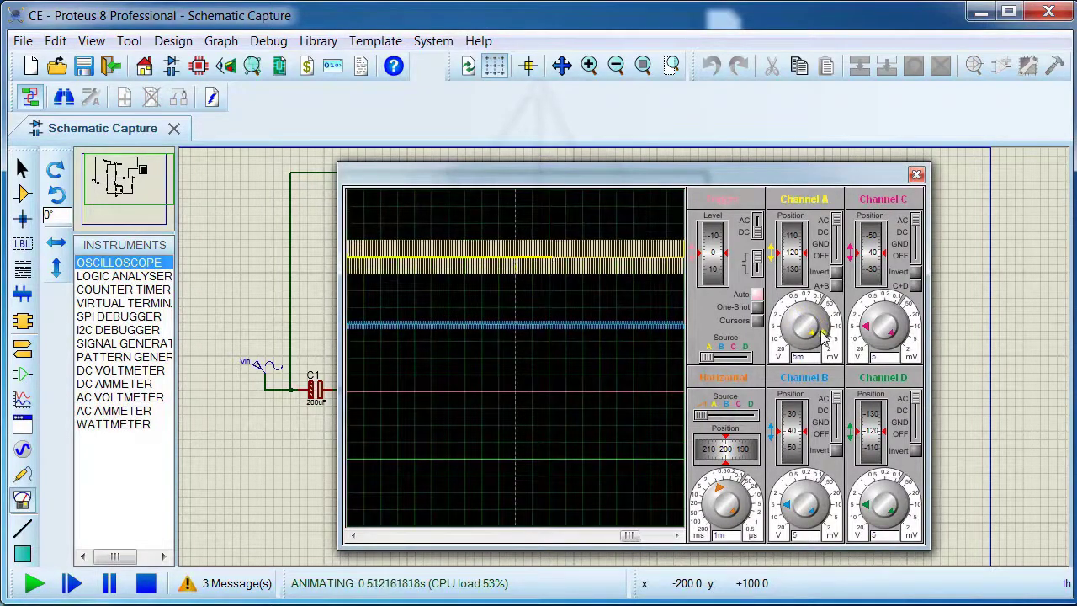
{"action": "mouse_move", "coordinate": [795, 501]}
{"action": "left_mouse_down"}
{"action": "mouse_move", "coordinate": [813, 494]}
{"action": "mouse_move", "coordinate": [801, 485]}
{"action": "left_mouse_up"}
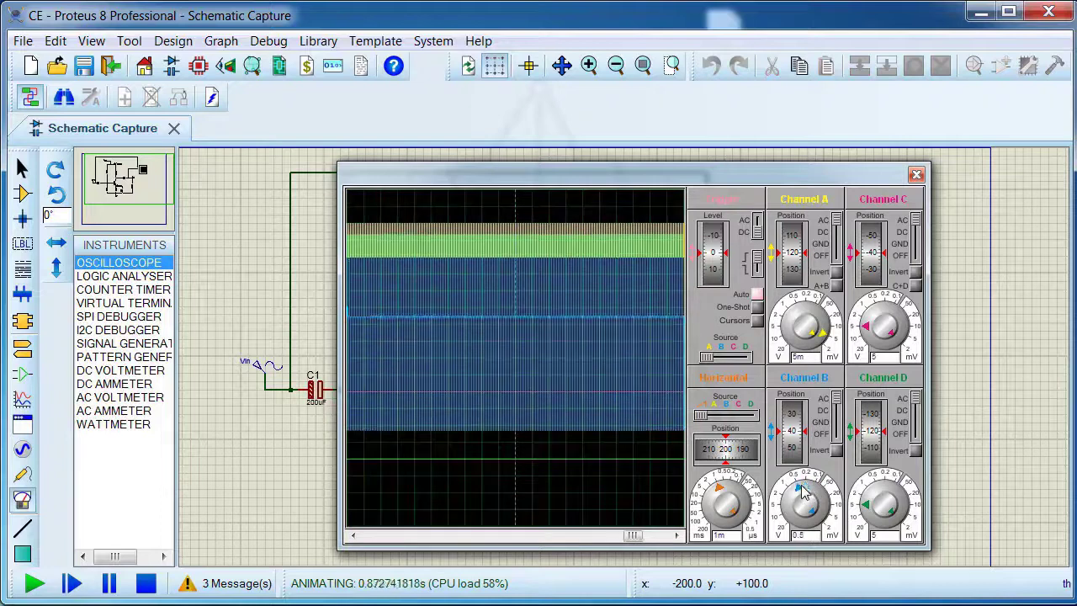
Ground channels A and B to align both traces at position -120, restore AC coupling and set the time base to 20 µs
{"action": "left_click", "coordinate": [837, 252]}
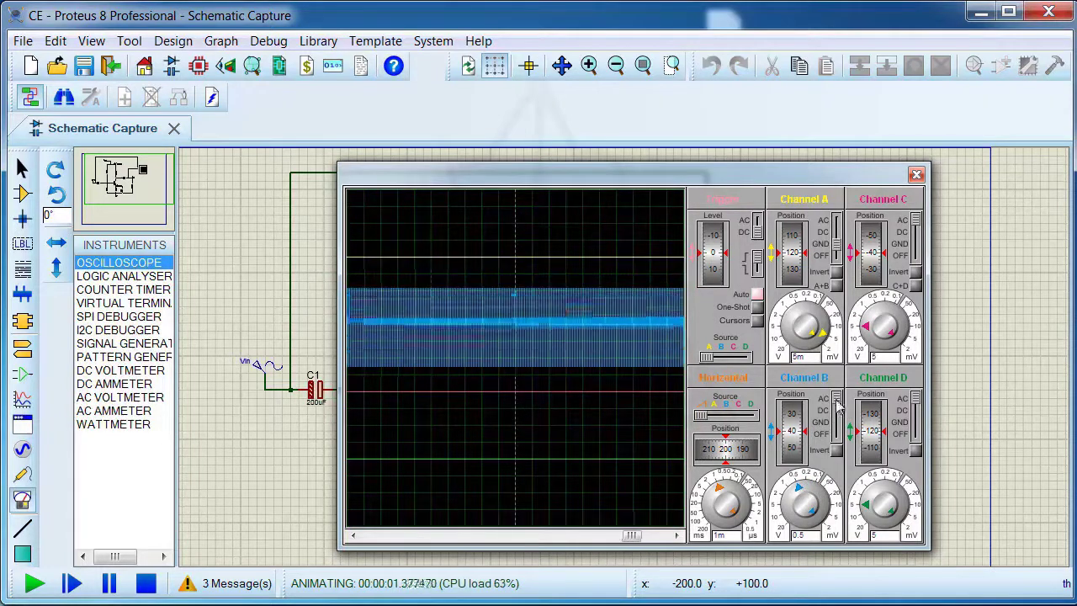
{"action": "left_click_drag", "start_coordinate": [837, 403], "coordinate": [837, 429]}
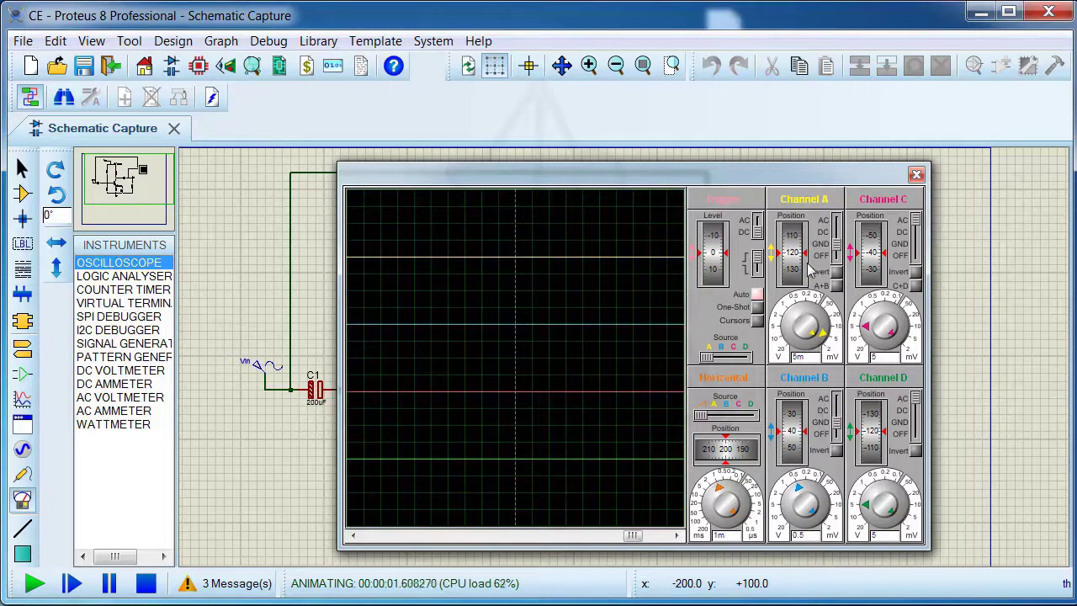
{"action": "mouse_move", "coordinate": [796, 270]}
{"action": "left_mouse_down"}
{"action": "mouse_move", "coordinate": [798, 455]}
{"action": "mouse_move", "coordinate": [794, 439]}
{"action": "mouse_move", "coordinate": [791, 447]}
{"action": "left_mouse_up"}
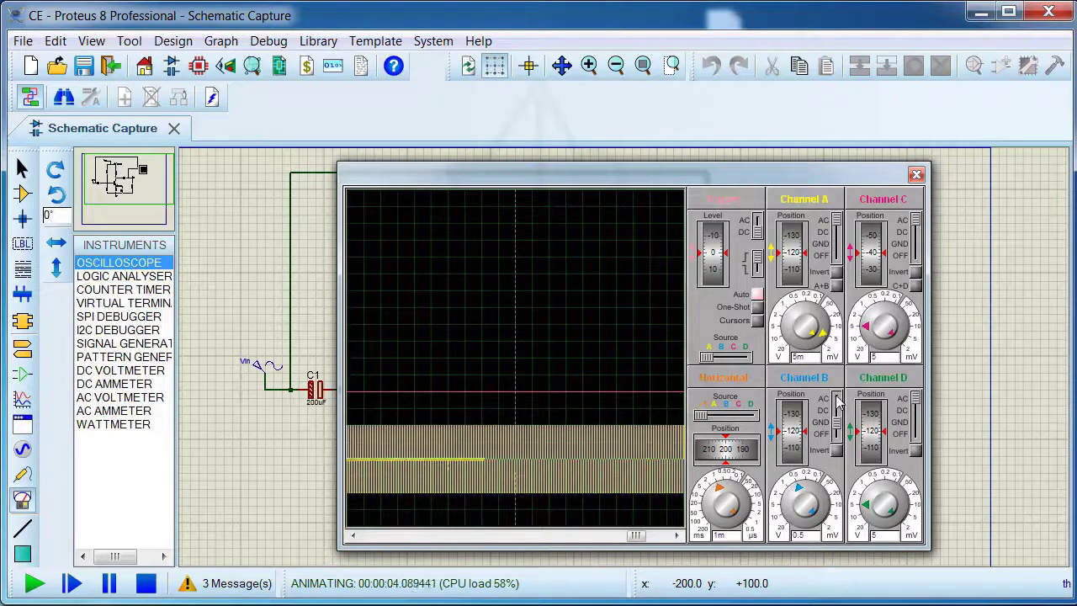
{"action": "left_click_drag", "start_coordinate": [726, 480], "coordinate": [744, 496]}
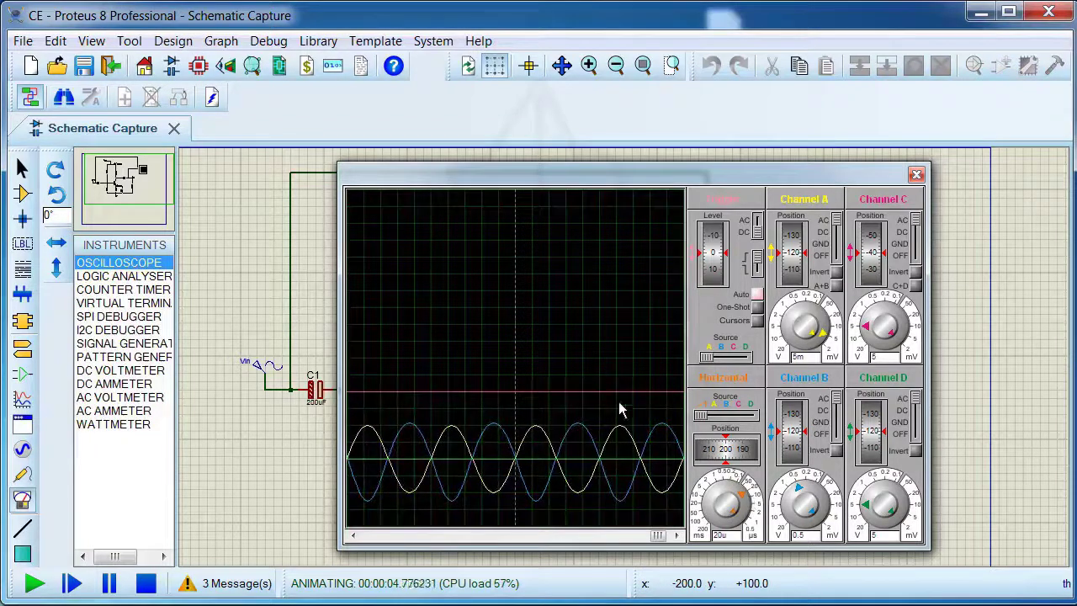
Set the oscilloscope's printer colours to bright green for the background and darker green (green value 128) for the grid
{"action": "right_click", "coordinate": [515, 357]}
{"action": "left_click", "coordinate": [558, 430]}
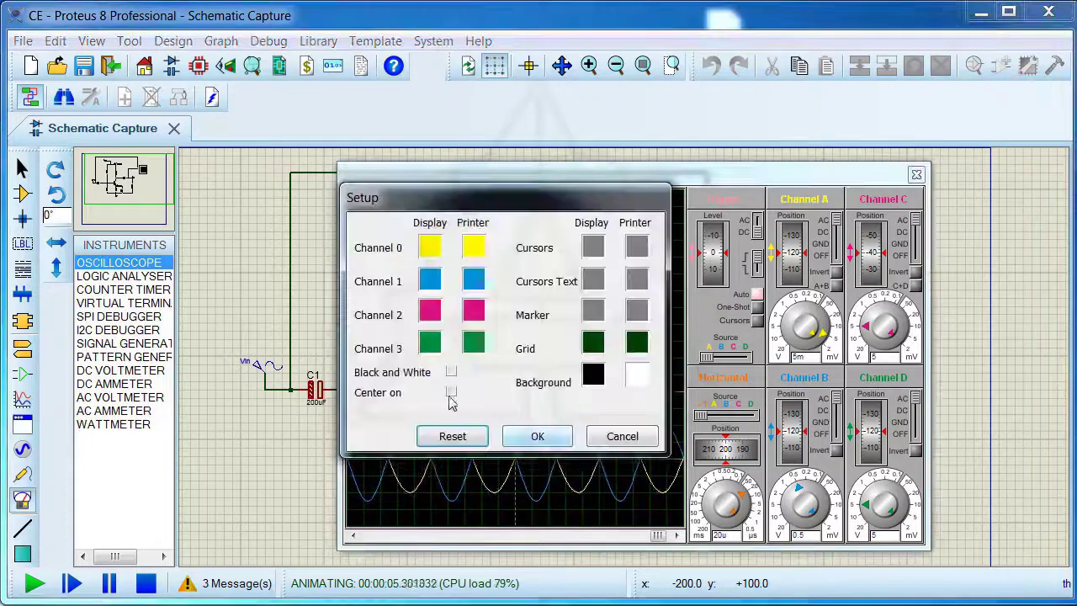
{"action": "left_click", "coordinate": [637, 383]}
{"action": "left_click", "coordinate": [432, 320]}
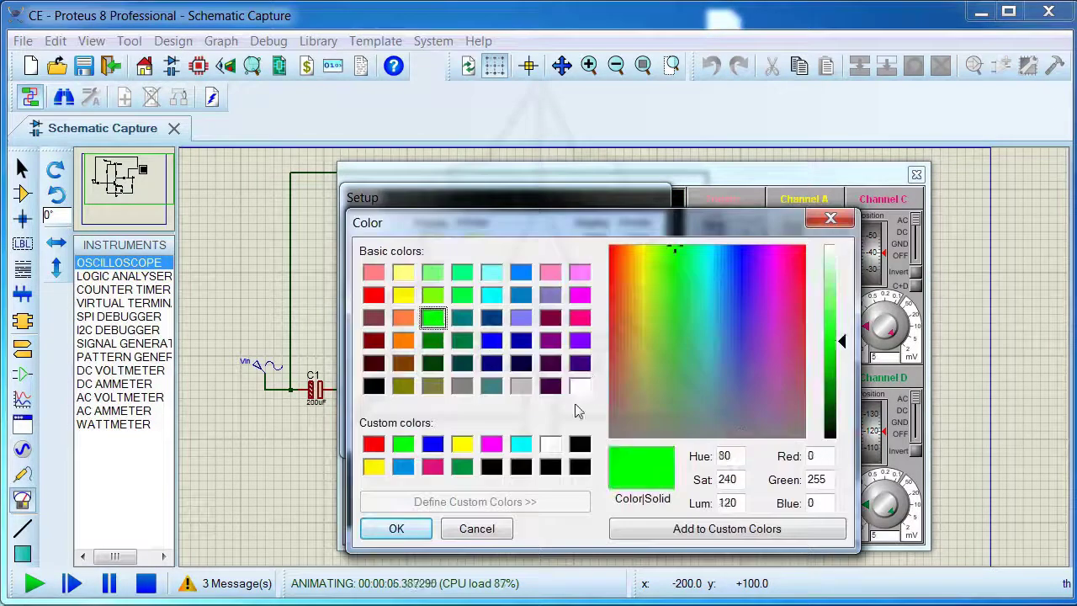
{"action": "left_click", "coordinate": [399, 526]}
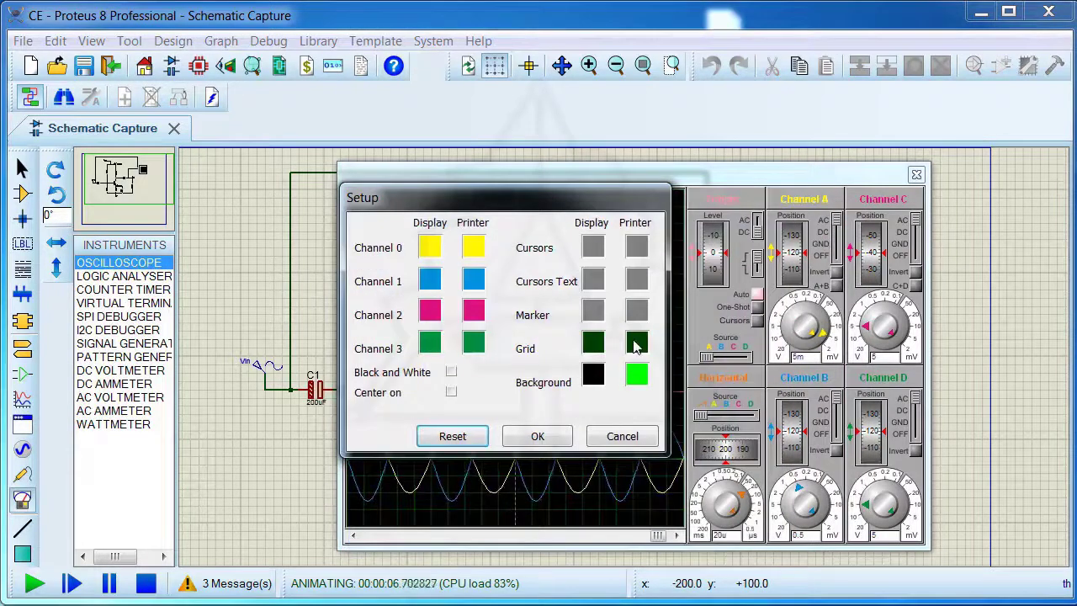
{"action": "left_click", "coordinate": [593, 345]}
{"action": "left_click", "coordinate": [431, 342]}
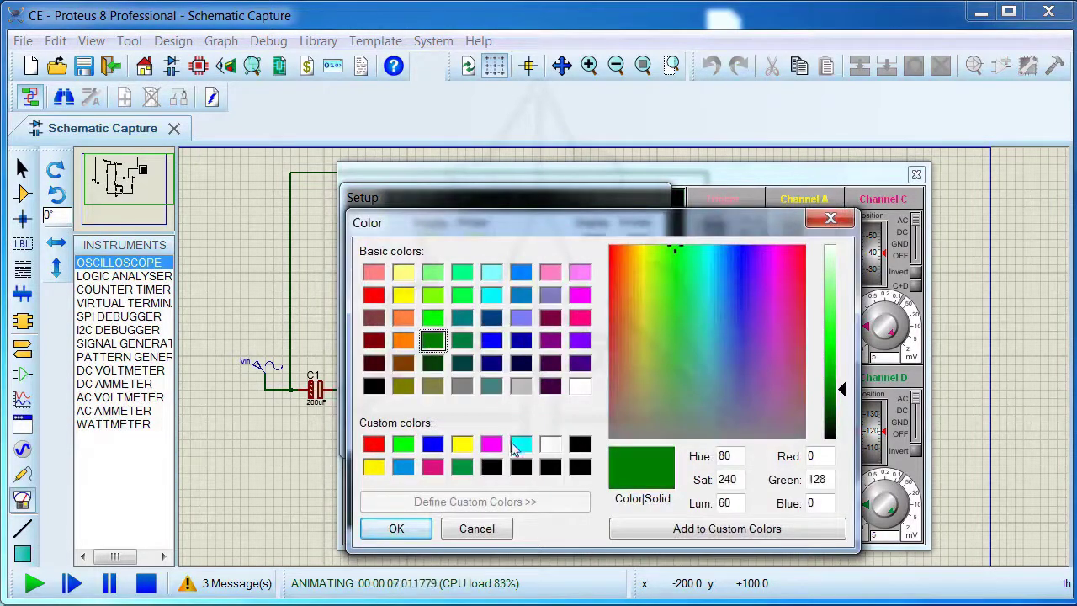
{"action": "left_click", "coordinate": [400, 528]}
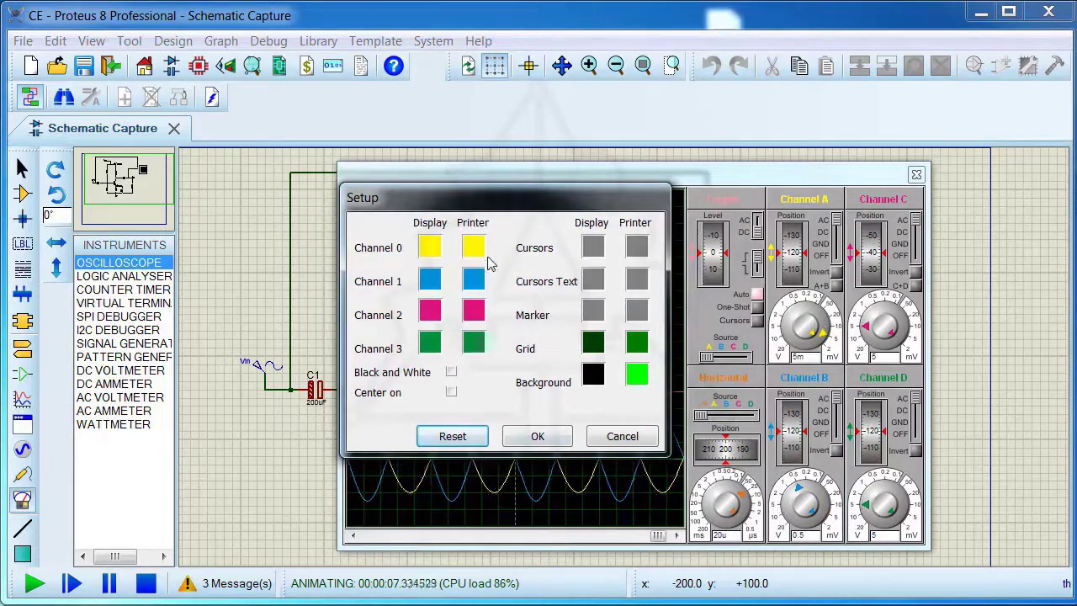
{"action": "left_click", "coordinate": [535, 437]}
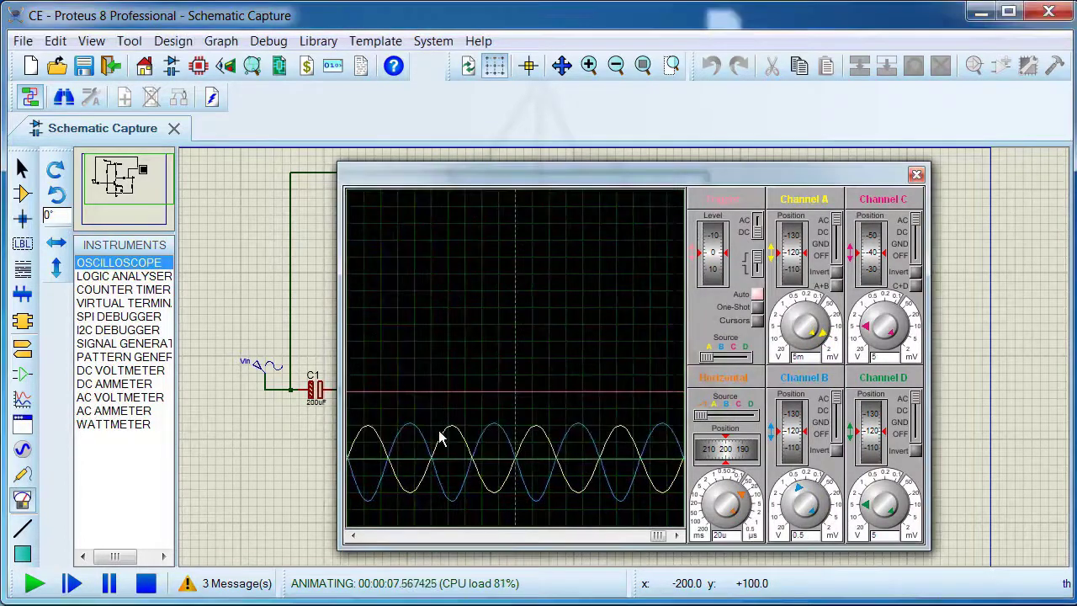
Print the oscilloscope display to Snagit 2018 and examine the printed waveforms and channel settings
{"action": "right_click", "coordinate": [505, 342]}
{"action": "left_click", "coordinate": [547, 396]}
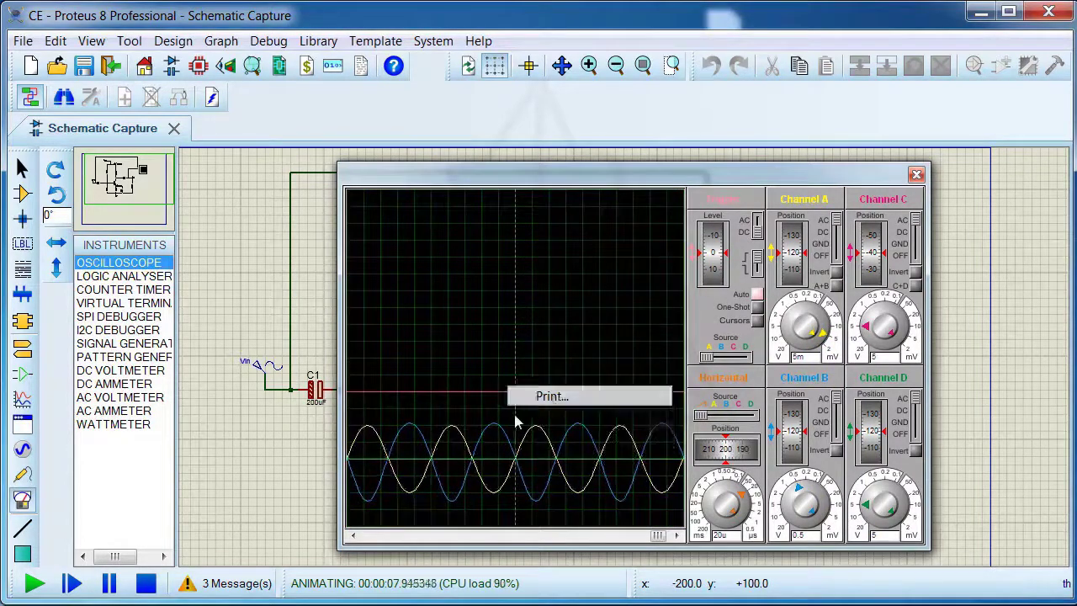
{"action": "left_click", "coordinate": [468, 316]}
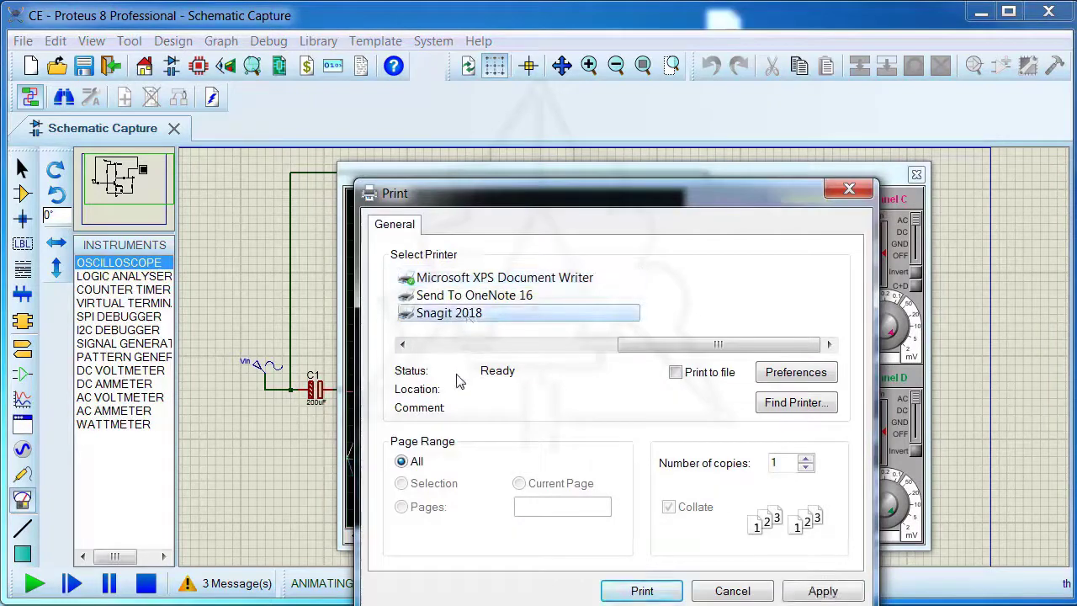
{"action": "left_click", "coordinate": [634, 589]}
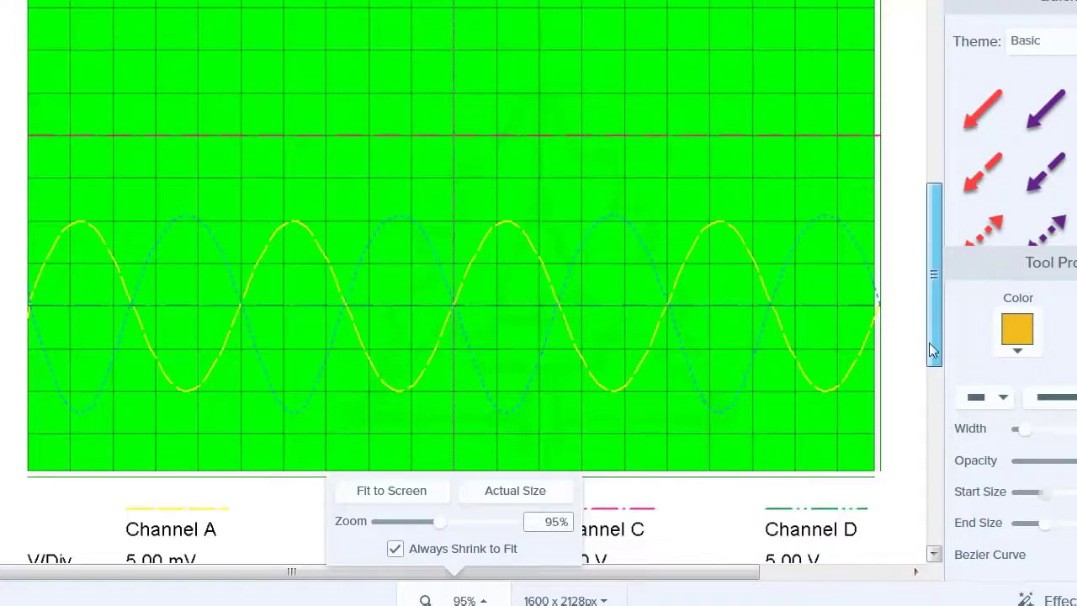
{"action": "scroll", "coordinate": [929, 342], "scroll_direction": "down", "scroll_amount": 3}
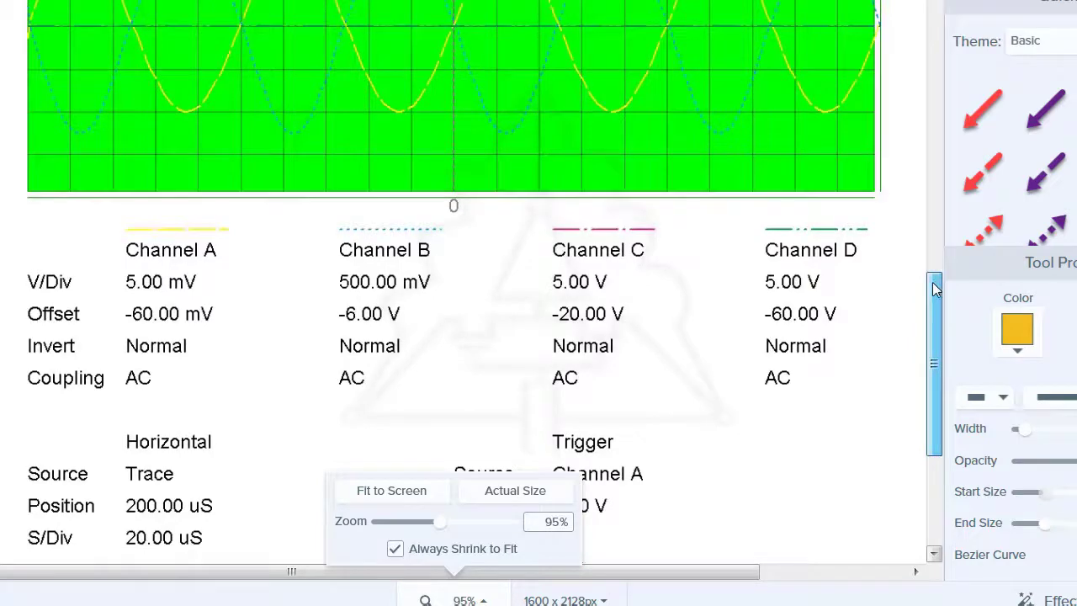
{"action": "scroll", "coordinate": [930, 270], "scroll_direction": "up", "scroll_amount": 1}
{"action": "scroll", "coordinate": [930, 270], "scroll_direction": "up", "scroll_amount": 1}
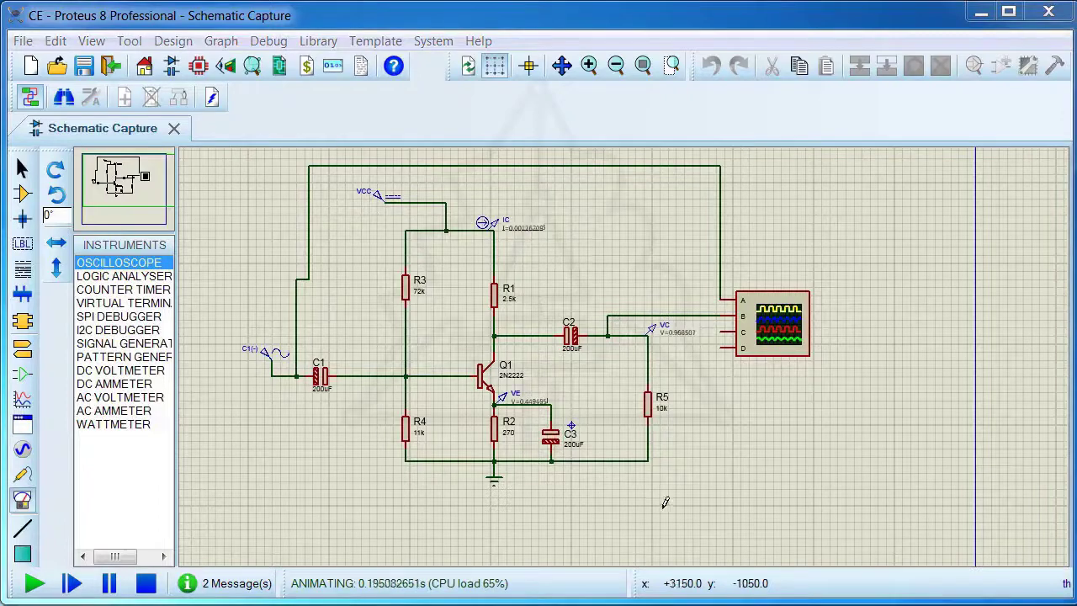
Stop the simulation and delete the oscilloscope with its connecting wires from the schematic
{"action": "left_click", "coordinate": [145, 583]}
{"action": "right_click", "coordinate": [799, 332]}
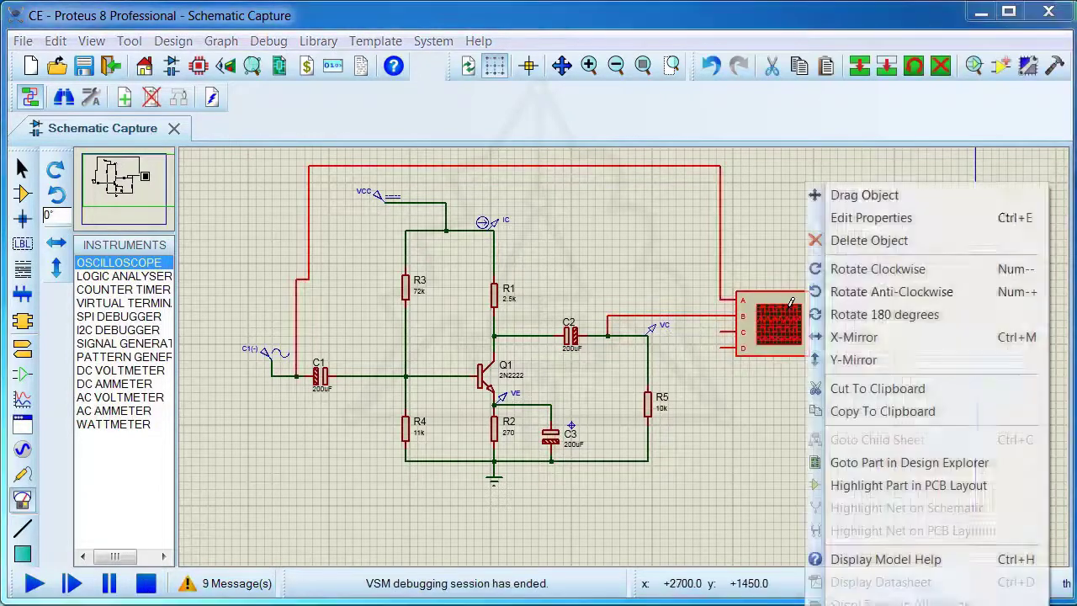
{"action": "left_click", "coordinate": [837, 241]}
Rename the sine generator at the amplifier's input to Vin
{"action": "left_click", "coordinate": [23, 399]}
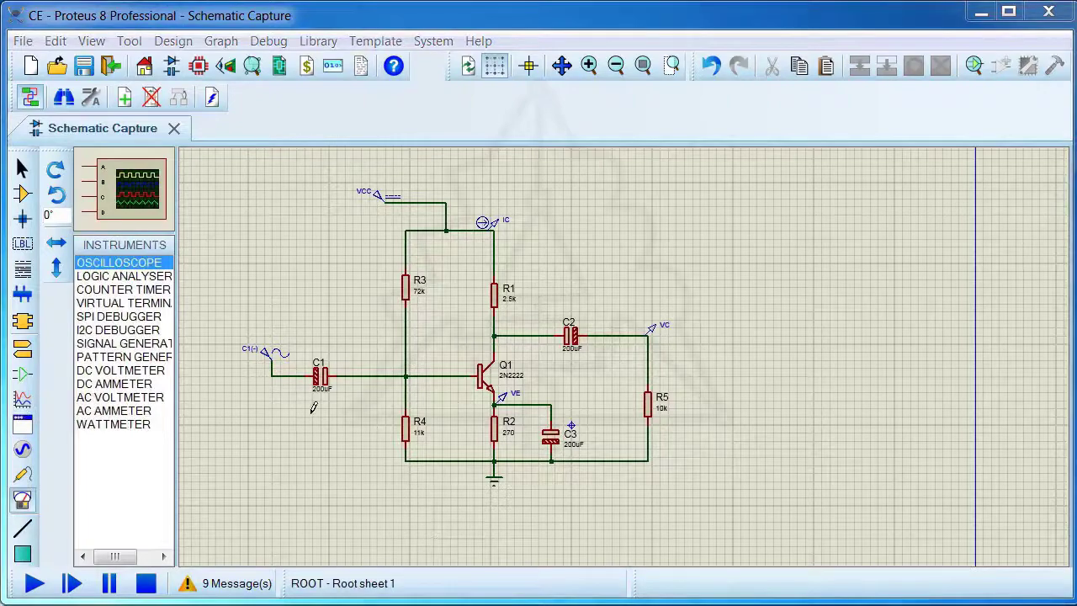
{"action": "left_click", "coordinate": [262, 353]}
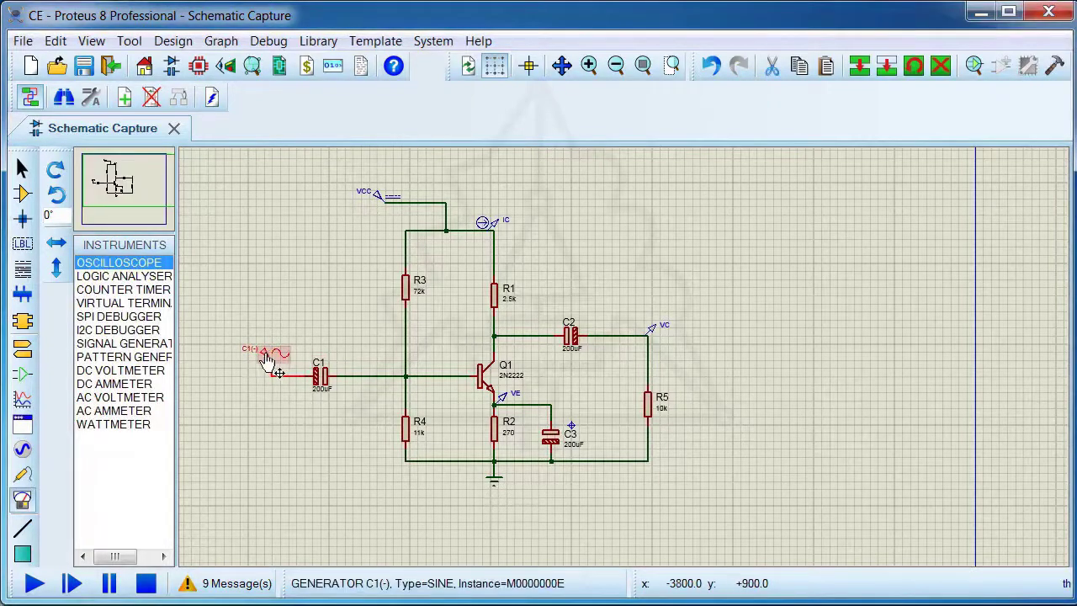
{"action": "double_click", "coordinate": [265, 353]}
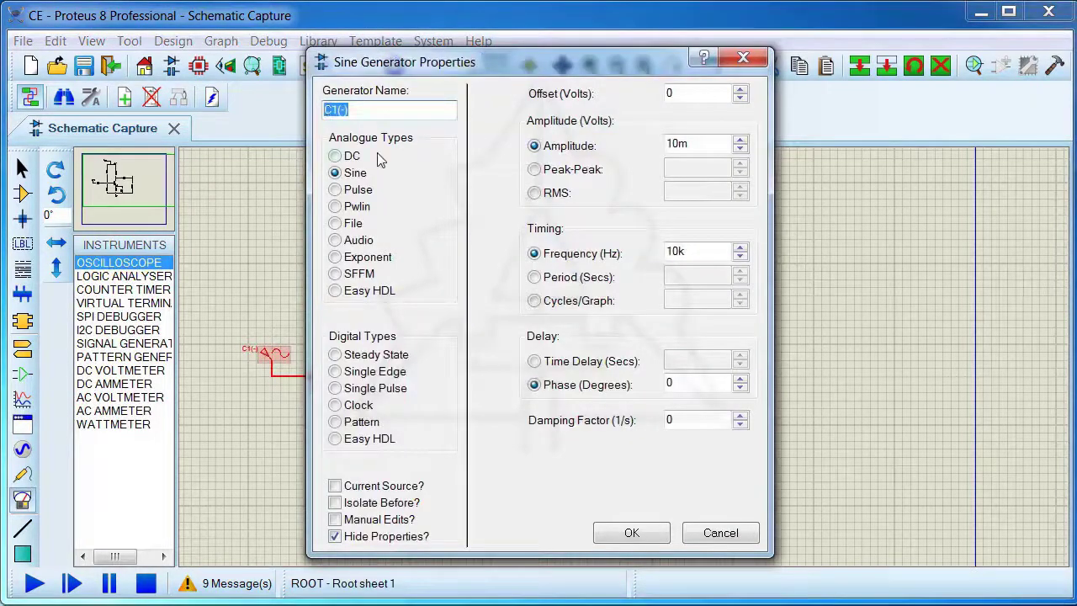
{"action": "type", "text": "Vin"}
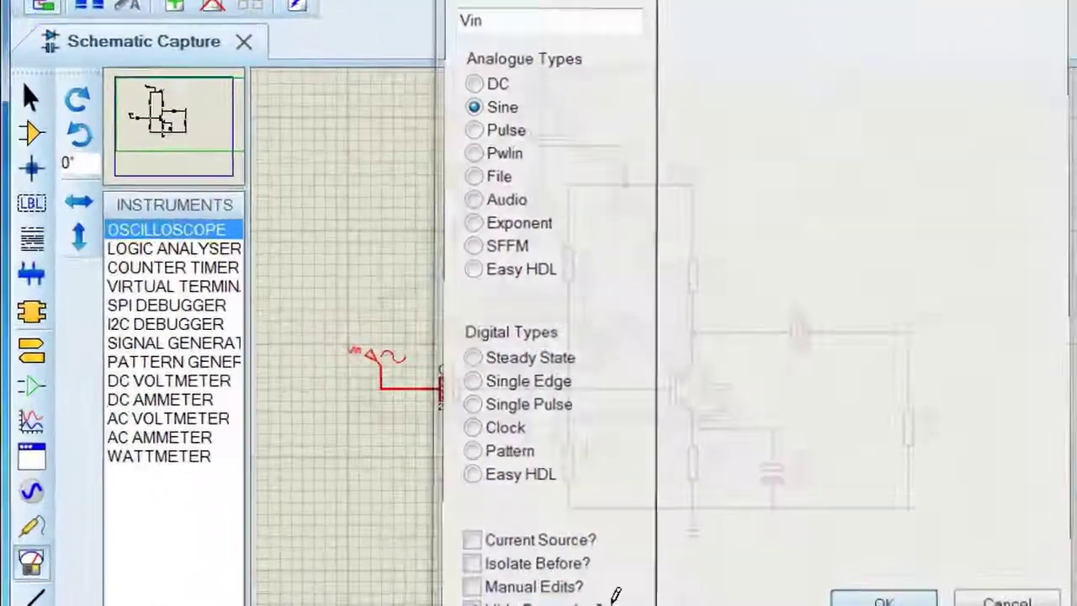
{"action": "left_click", "coordinate": [623, 535]}
Place a frequency graph beside the load resistor R5 and add the VC probe to its gain axis
{"action": "left_click", "coordinate": [22, 397]}
{"action": "left_click", "coordinate": [80, 304]}
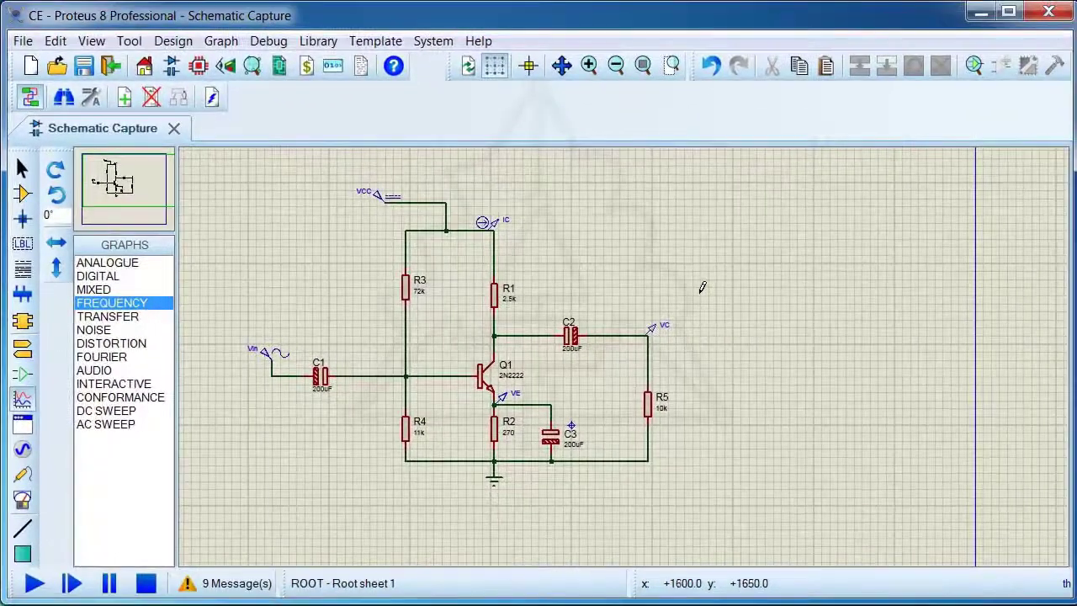
{"action": "left_click_drag", "start_coordinate": [1042, 267], "coordinate": [1076, 429]}
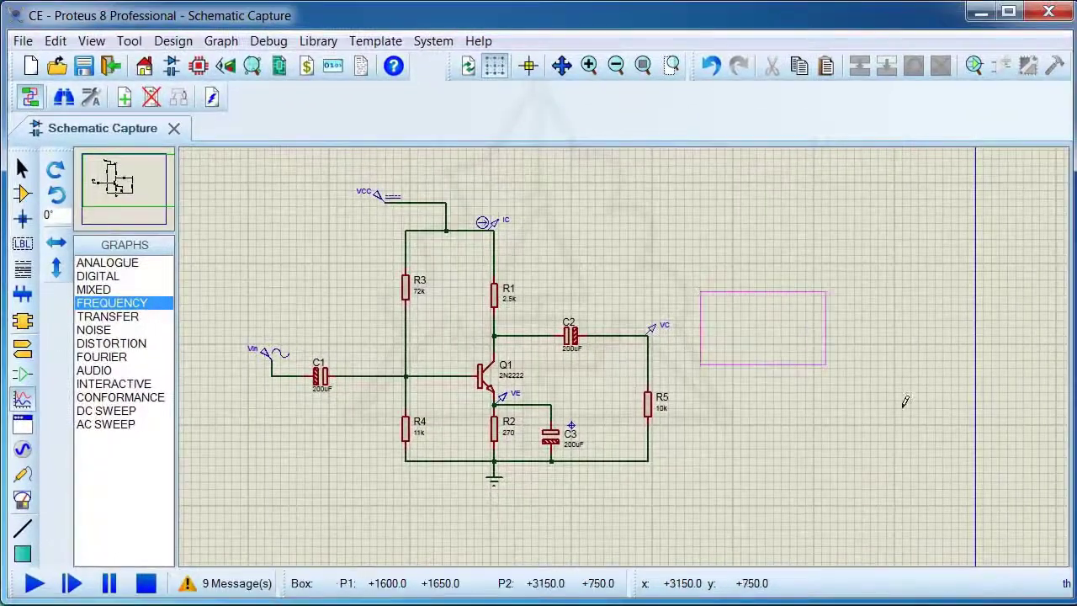
{"action": "left_click_drag", "start_coordinate": [904, 402], "coordinate": [952, 473]}
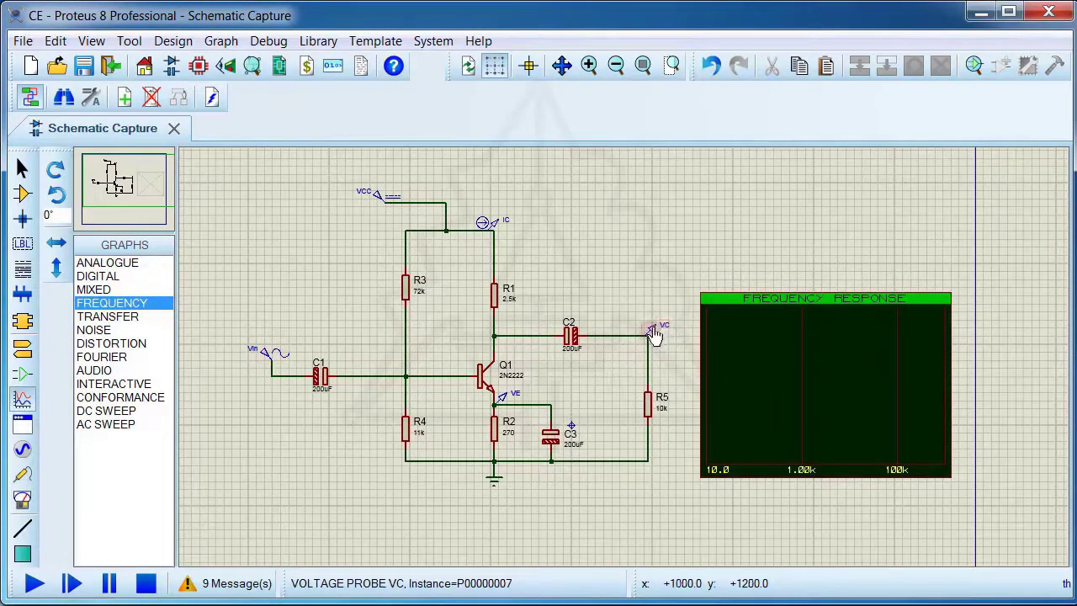
{"action": "mouse_move", "coordinate": [662, 333]}
{"action": "left_mouse_down"}
{"action": "mouse_move", "coordinate": [722, 339]}
{"action": "mouse_move", "coordinate": [721, 356]}
{"action": "left_mouse_up"}
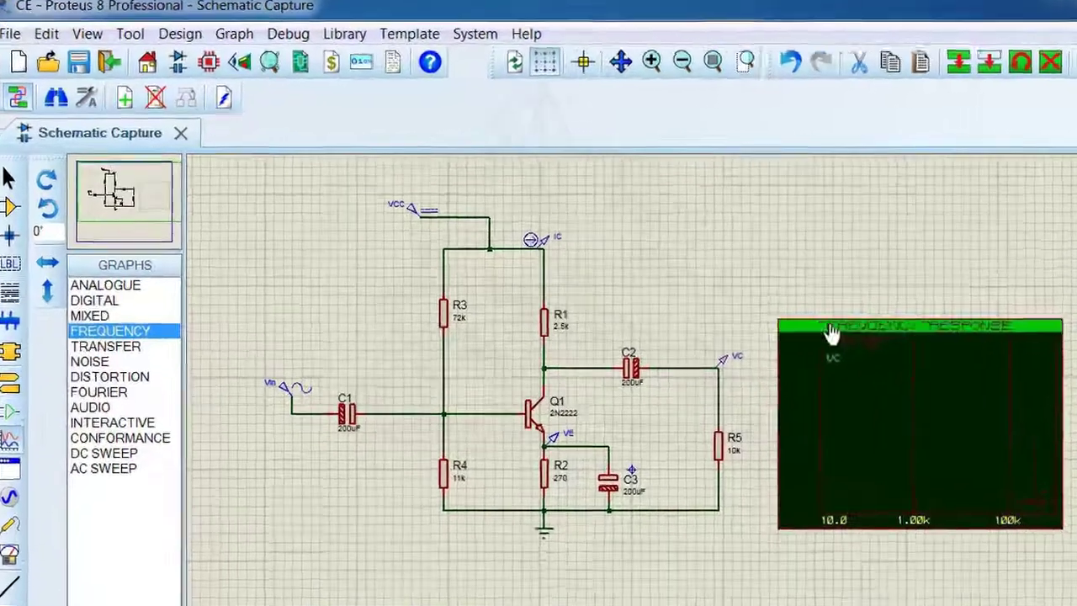
Set the frequency graph's reference to ROOT_Vin, start frequency to 1 and stop frequency to 200M, and simulate it
{"action": "left_click", "coordinate": [747, 301]}
{"action": "left_click", "coordinate": [105, 42]}
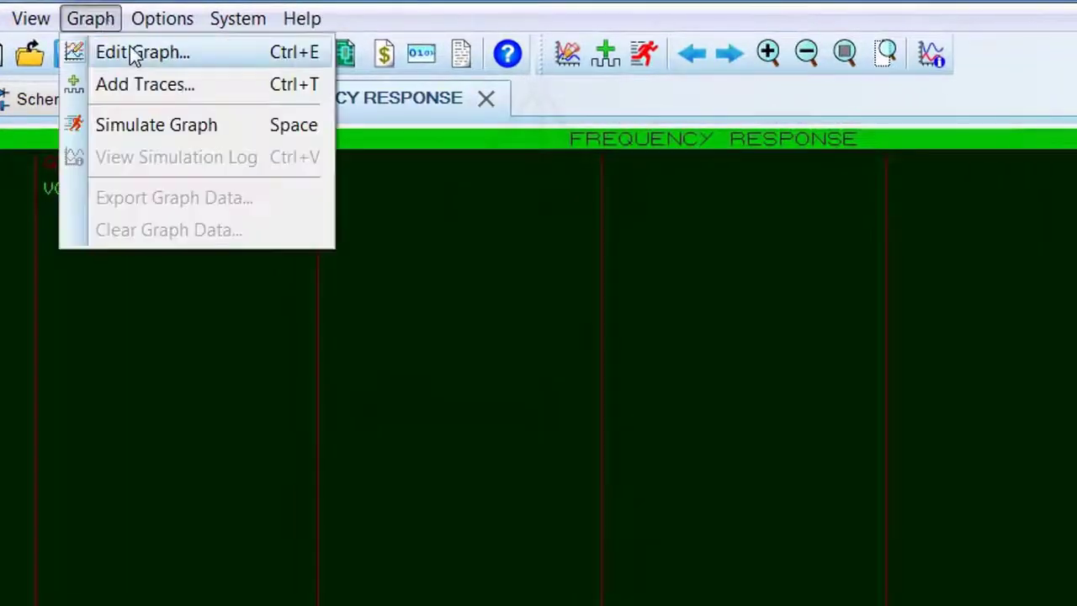
{"action": "left_click", "coordinate": [132, 50]}
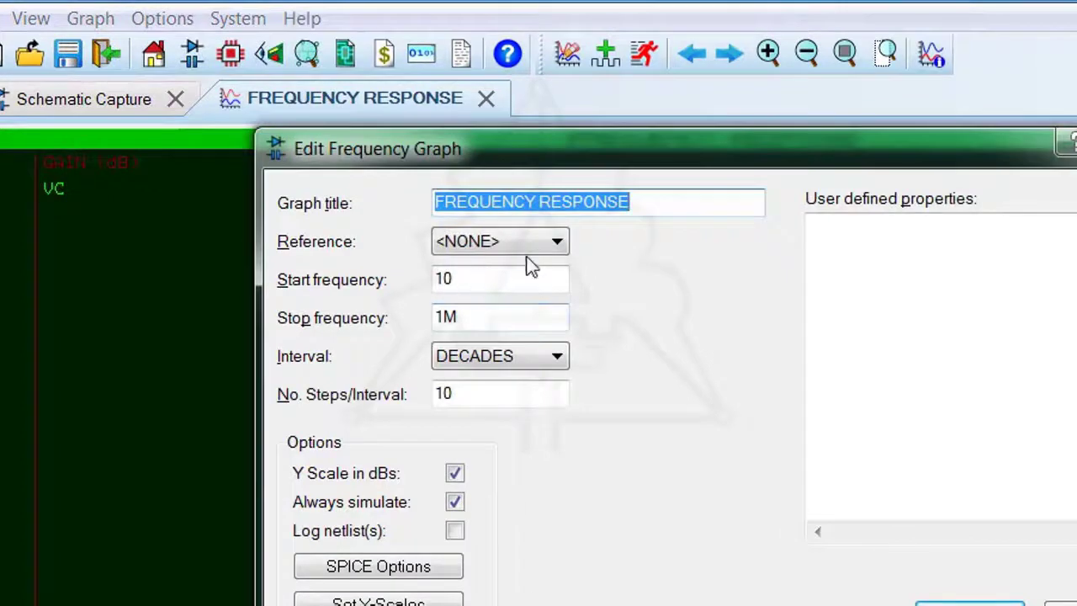
{"action": "left_click", "coordinate": [558, 243]}
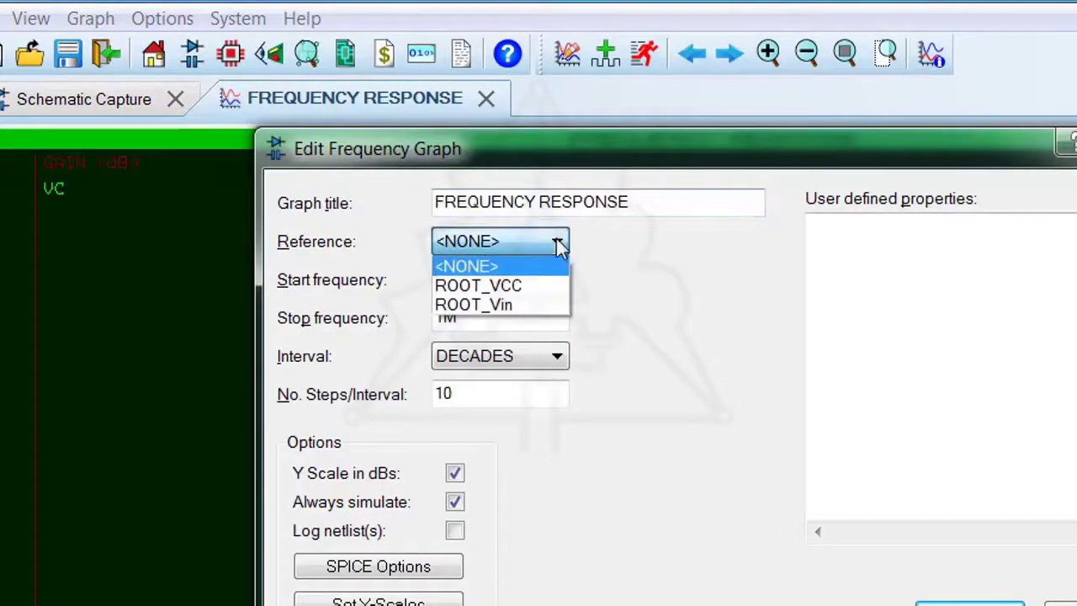
{"action": "left_click", "coordinate": [508, 307]}
{"action": "left_click_drag", "start_coordinate": [474, 279], "coordinate": [422, 279]}
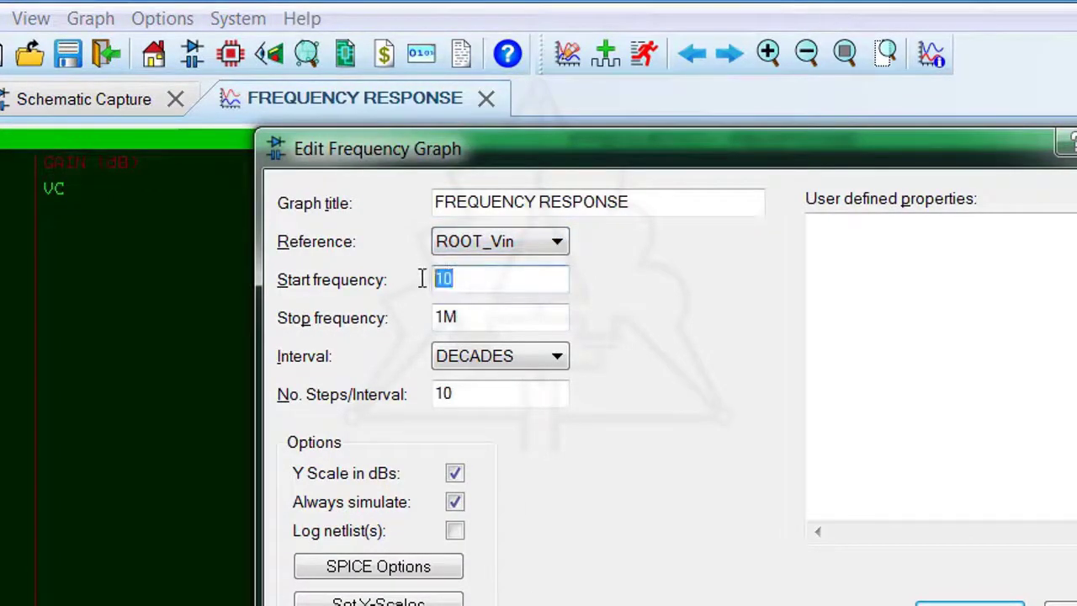
{"action": "type", "text": "1"}
{"action": "left_click_drag", "start_coordinate": [445, 322], "coordinate": [434, 318]}
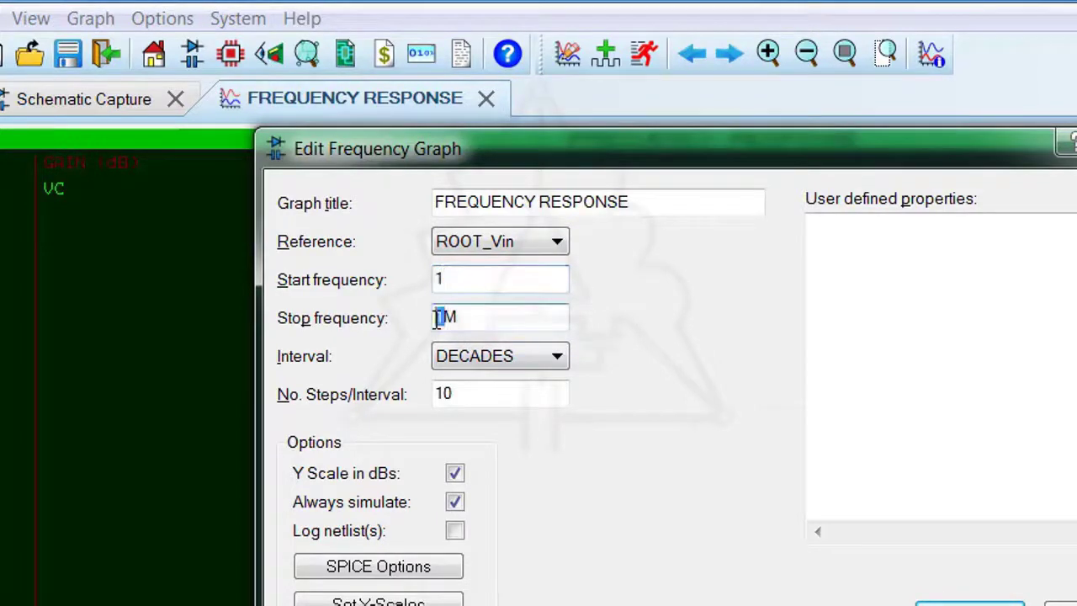
{"action": "type", "text": "200"}
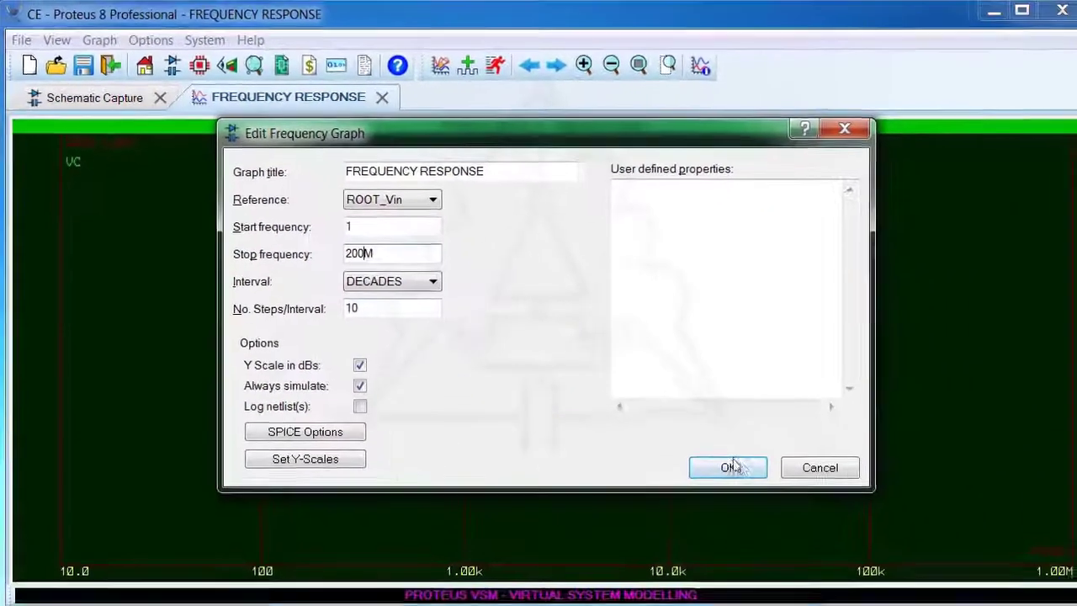
{"action": "left_click", "coordinate": [974, 604]}
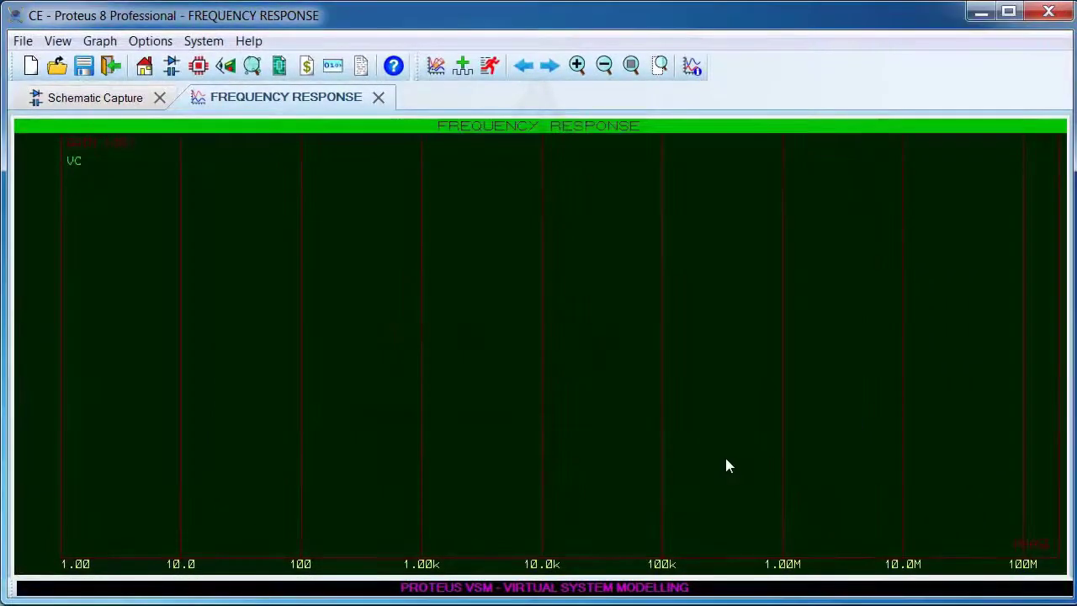
{"action": "key", "text": "space"}
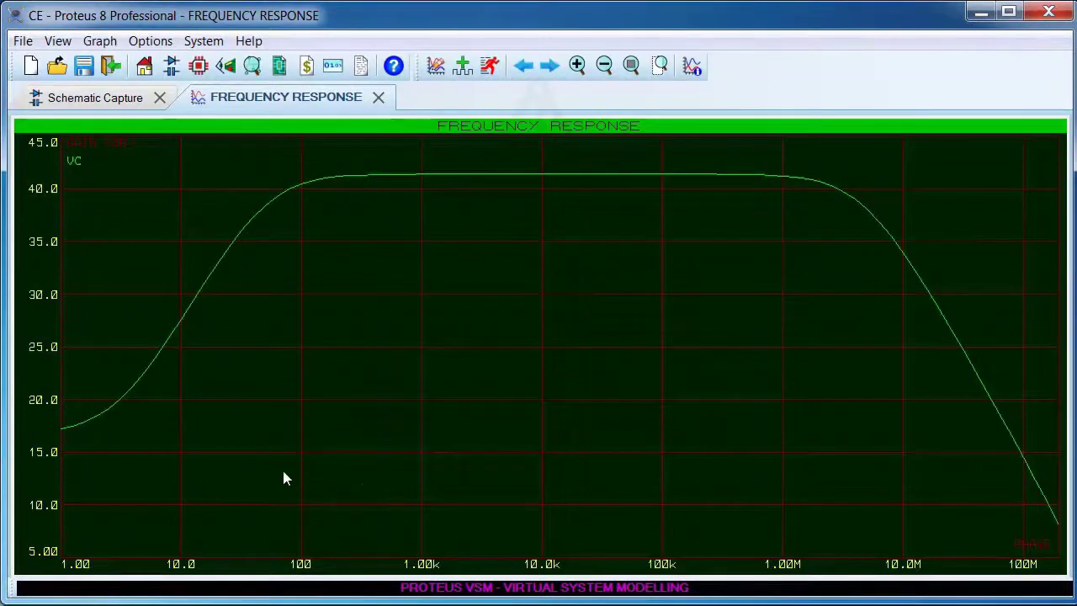
Measure the gain at 10 kHz and the lower and upper -3 dB points on the VC curve, and close the graph view
{"action": "left_click", "coordinate": [542, 427]}
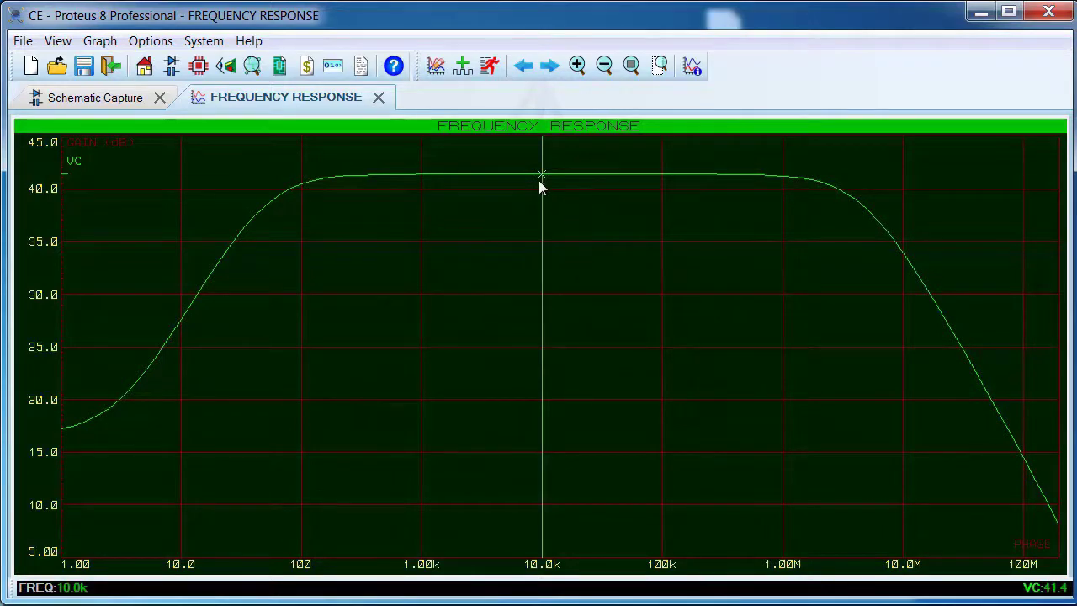
{"action": "left_click_drag", "start_coordinate": [541, 175], "coordinate": [482, 175]}
{"action": "mouse_move", "coordinate": [397, 175]}
{"action": "left_mouse_down"}
{"action": "mouse_move", "coordinate": [286, 191]}
{"action": "mouse_move", "coordinate": [242, 229]}
{"action": "mouse_move", "coordinate": [265, 205]}
{"action": "left_mouse_up"}
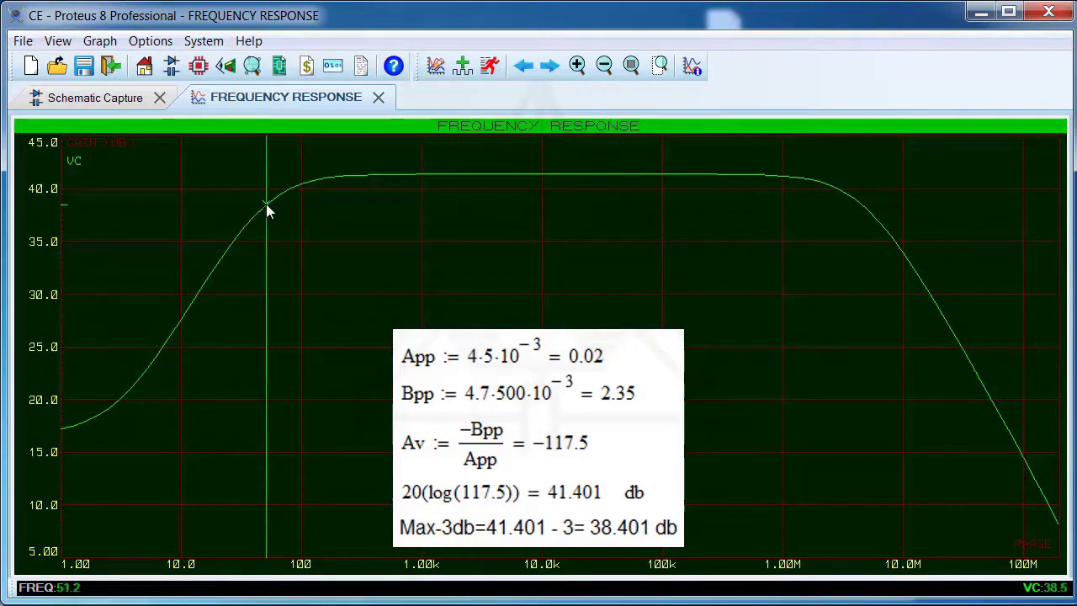
{"action": "left_click_drag", "start_coordinate": [265, 204], "coordinate": [862, 205]}
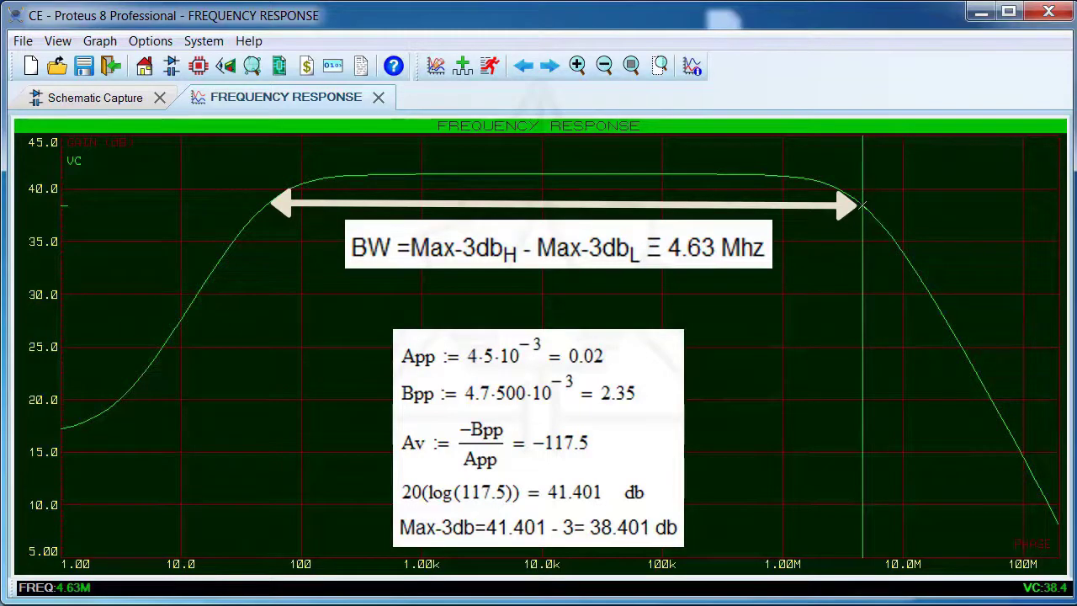
{"action": "left_click", "coordinate": [379, 97]}
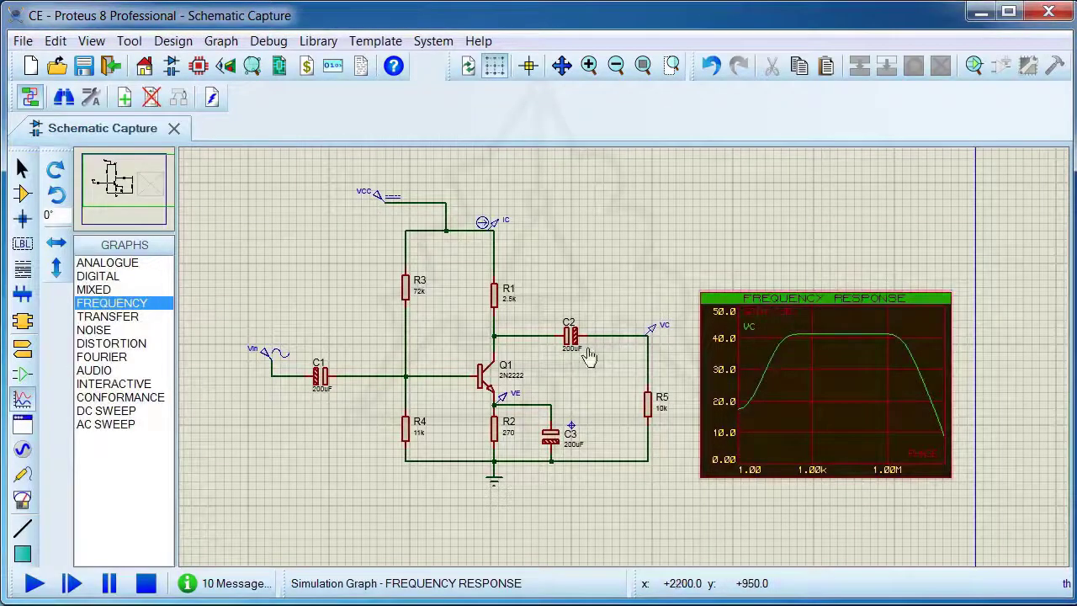
Add the VC probe to the frequency graph's phase axis and examine the gain and phase curves enlarged
{"action": "left_click", "coordinate": [652, 334]}
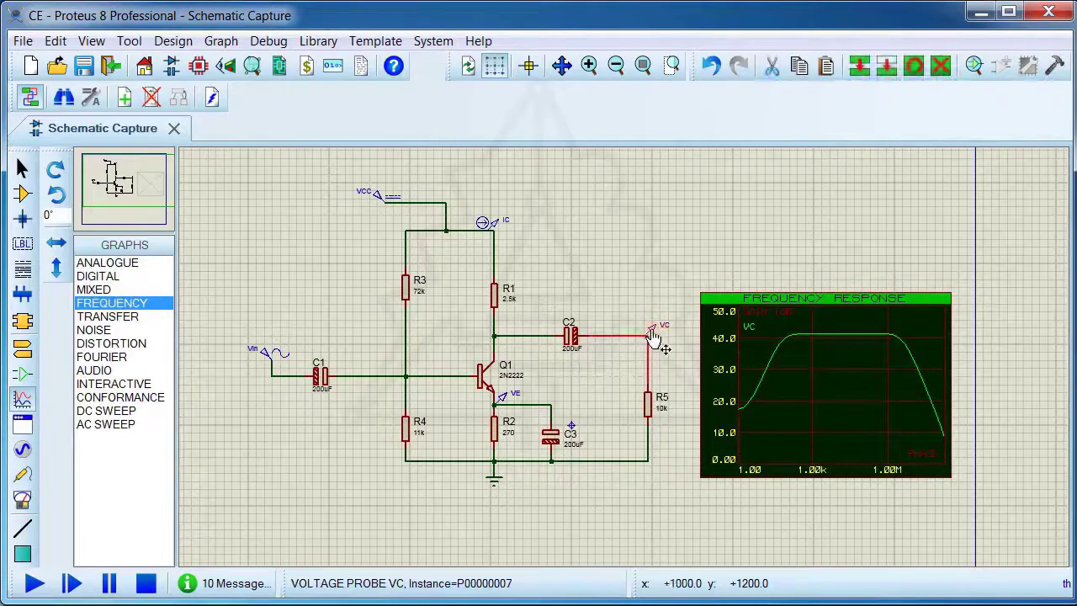
{"action": "left_click_drag", "start_coordinate": [653, 336], "coordinate": [924, 427]}
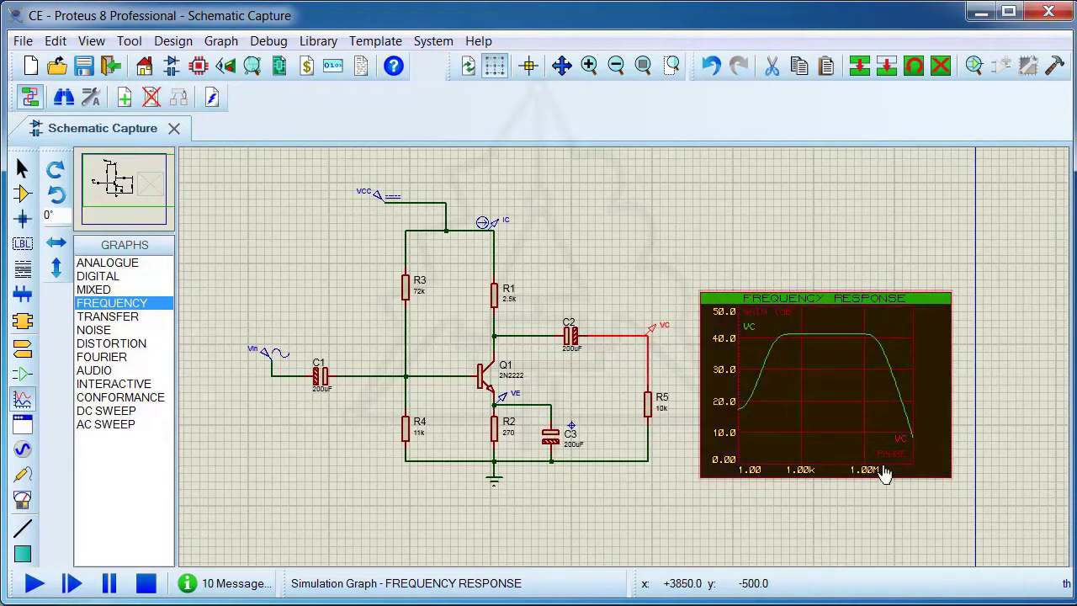
{"action": "left_click", "coordinate": [829, 300]}
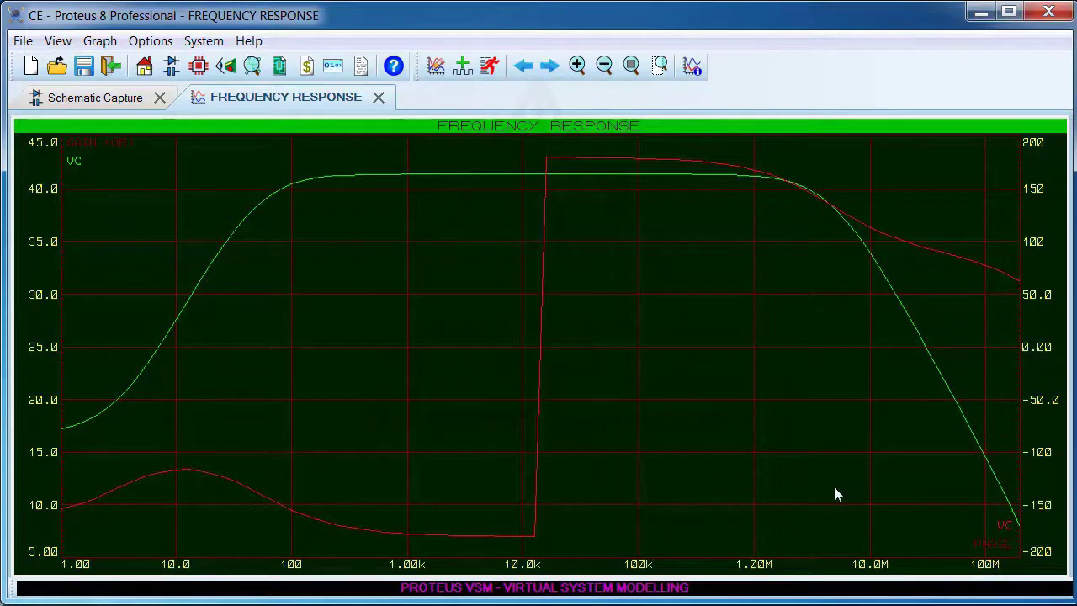
{"action": "left_click", "coordinate": [378, 98]}
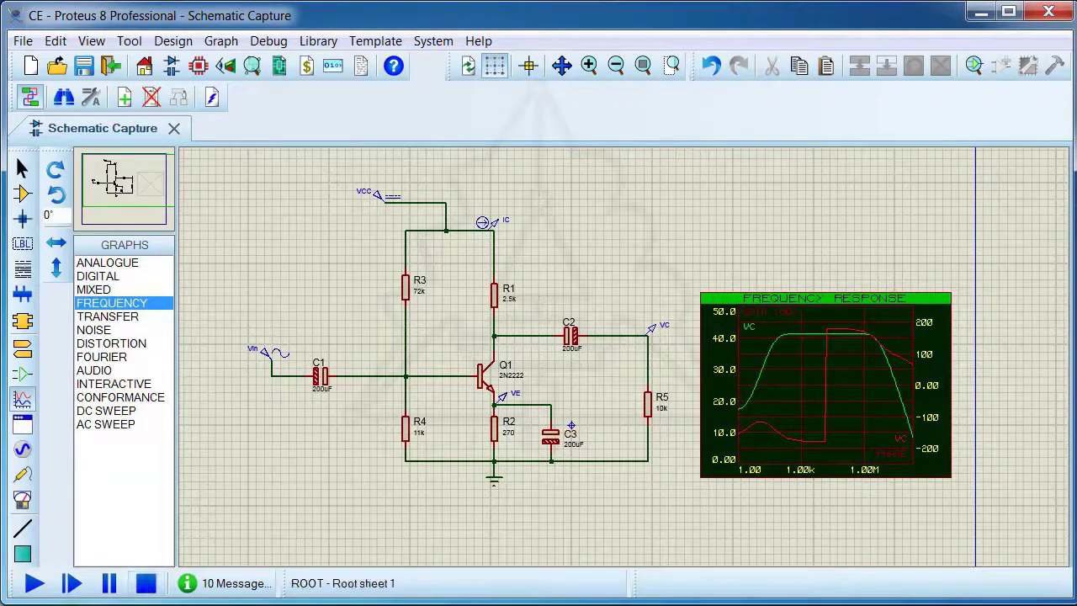
Replace the frequency graph with an AC sweep graph that plots the VC probe on its gain axis
{"action": "right_click", "coordinate": [833, 290]}
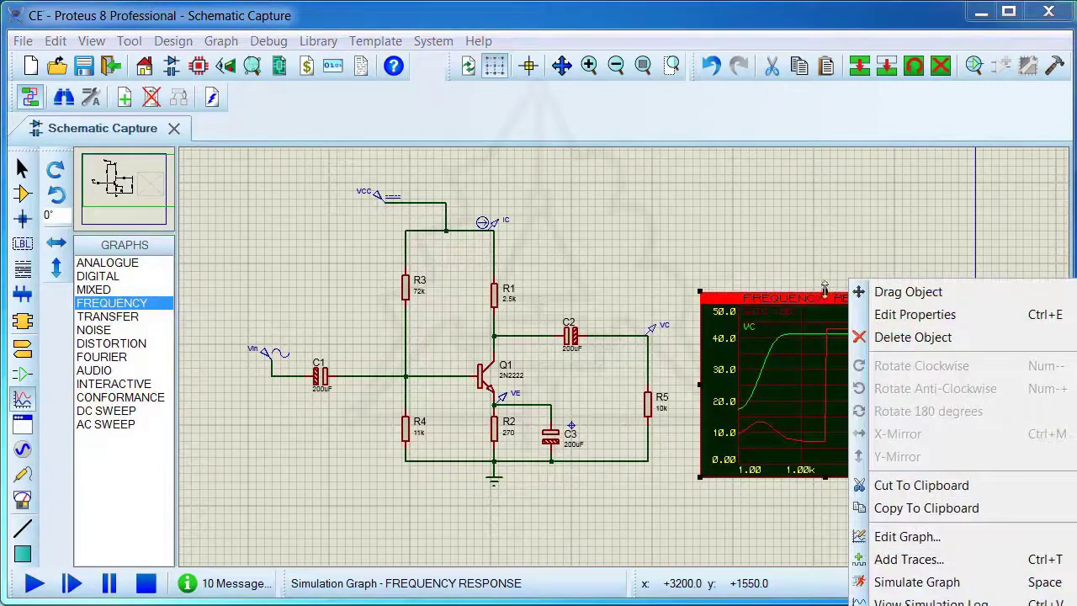
{"action": "left_click", "coordinate": [885, 338]}
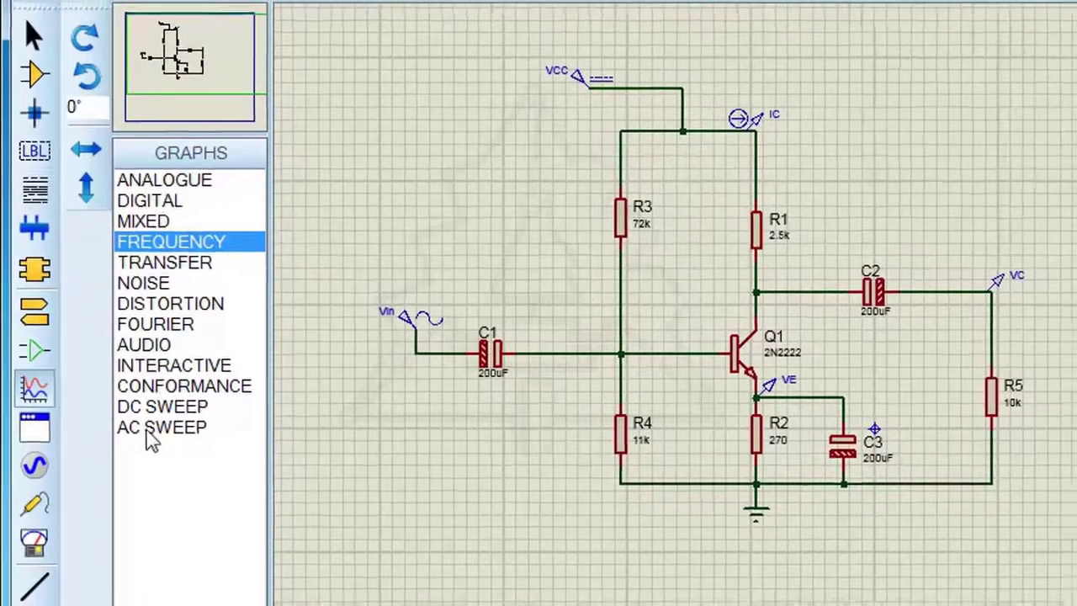
{"action": "left_click", "coordinate": [156, 429]}
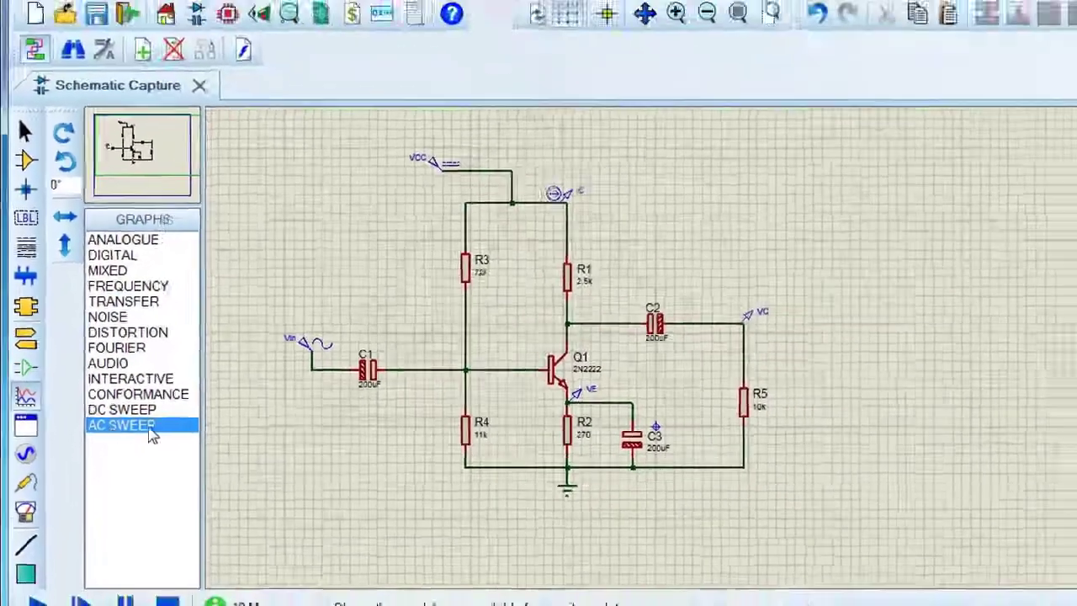
{"action": "left_click_drag", "start_coordinate": [729, 304], "coordinate": [961, 487]}
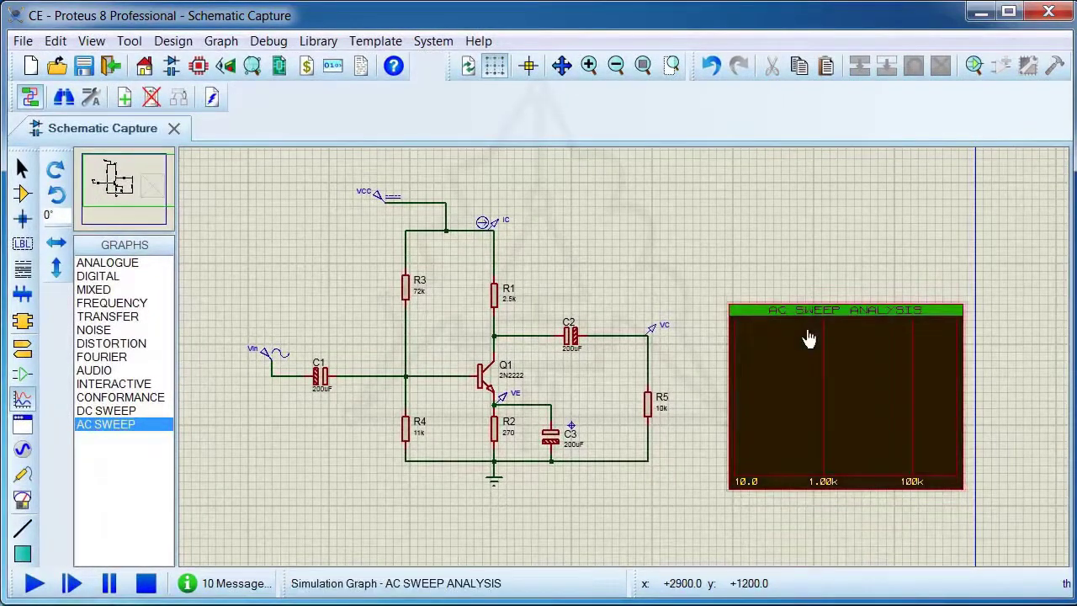
{"action": "mouse_move", "coordinate": [652, 333]}
{"action": "left_mouse_down"}
{"action": "mouse_move", "coordinate": [749, 294]}
{"action": "mouse_move", "coordinate": [741, 385]}
{"action": "left_mouse_up"}
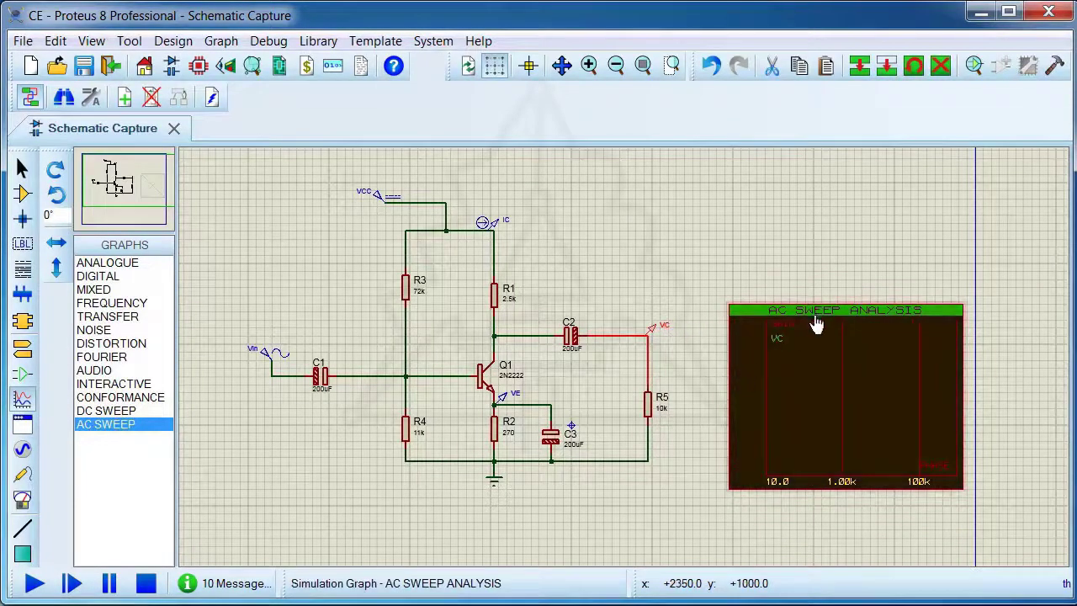
Set the capacitance of the emitter bypass capacitor C3 to the variable x
{"action": "scroll", "coordinate": [550, 439], "scroll_direction": "up", "scroll_amount": 2}
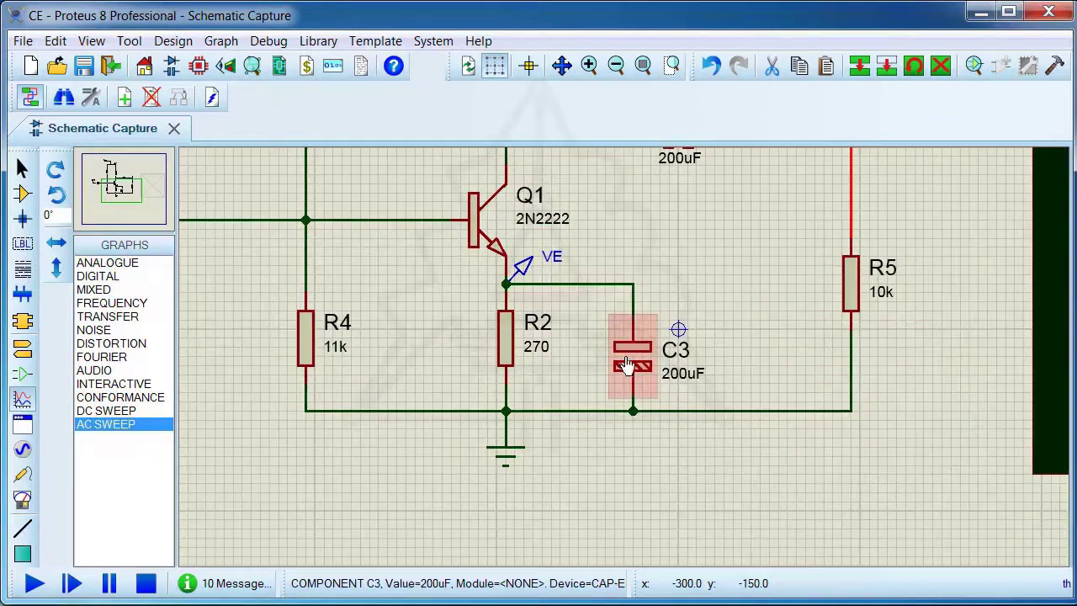
{"action": "double_click", "coordinate": [624, 363]}
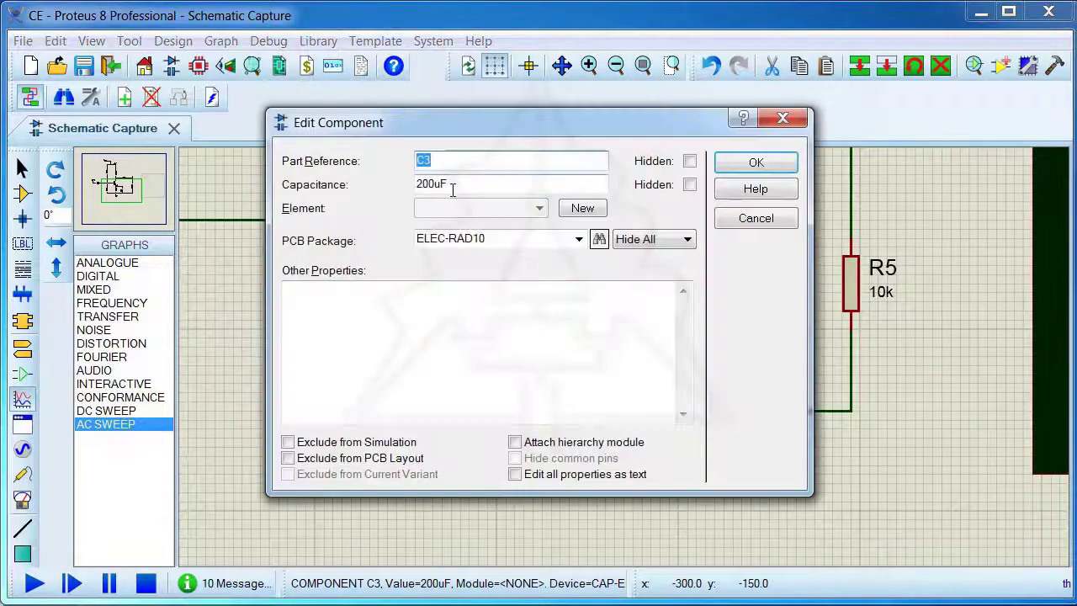
{"action": "left_click_drag", "start_coordinate": [453, 180], "coordinate": [364, 187]}
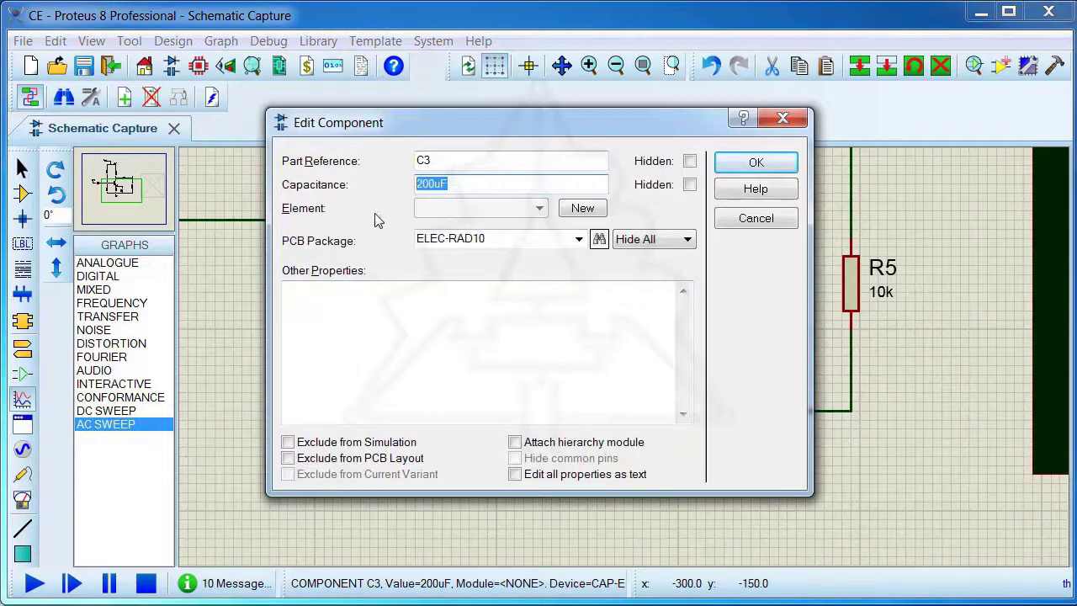
{"action": "type", "text": "X"}
{"action": "left_click", "coordinate": [755, 163]}
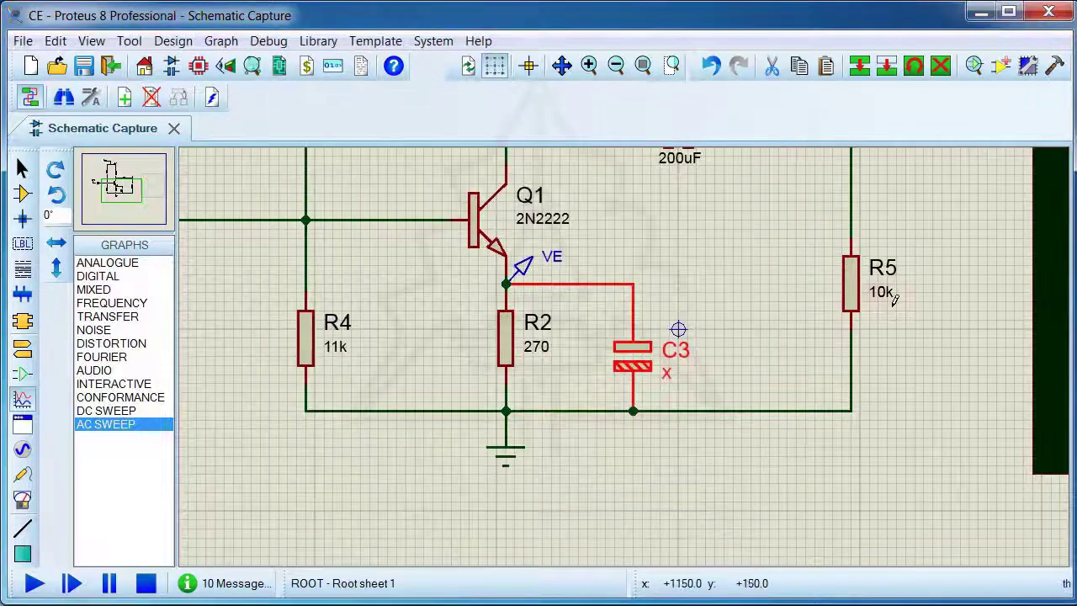
Set the AC sweep graph's reference to ROOT_Vin and its frequency range from 1 to 200M
{"action": "scroll", "coordinate": [808, 305], "scroll_direction": "down", "scroll_amount": 2}
{"action": "left_click", "coordinate": [925, 228]}
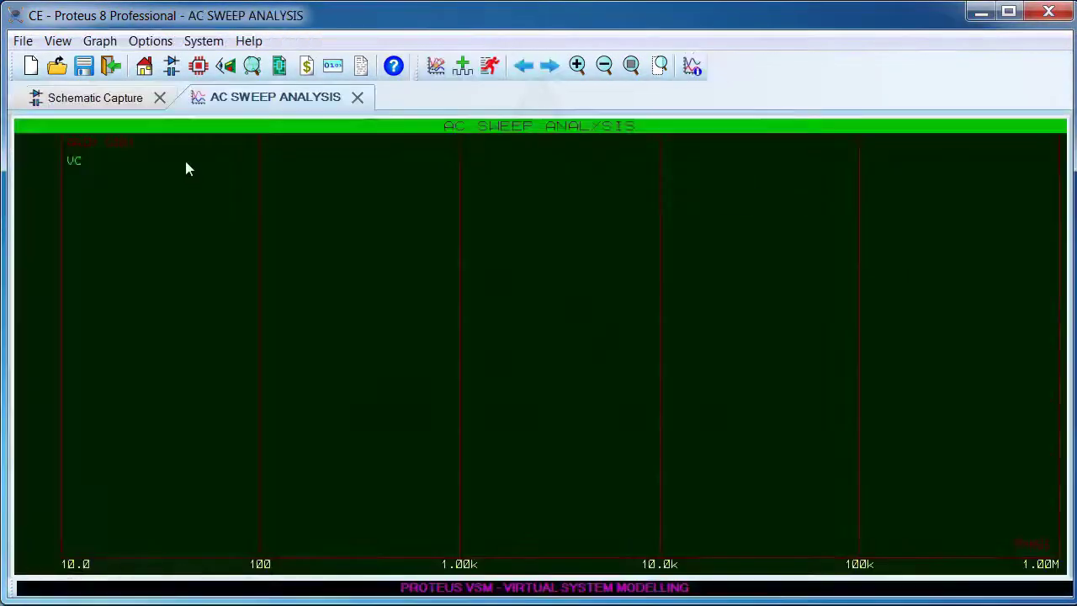
{"action": "left_click", "coordinate": [99, 41]}
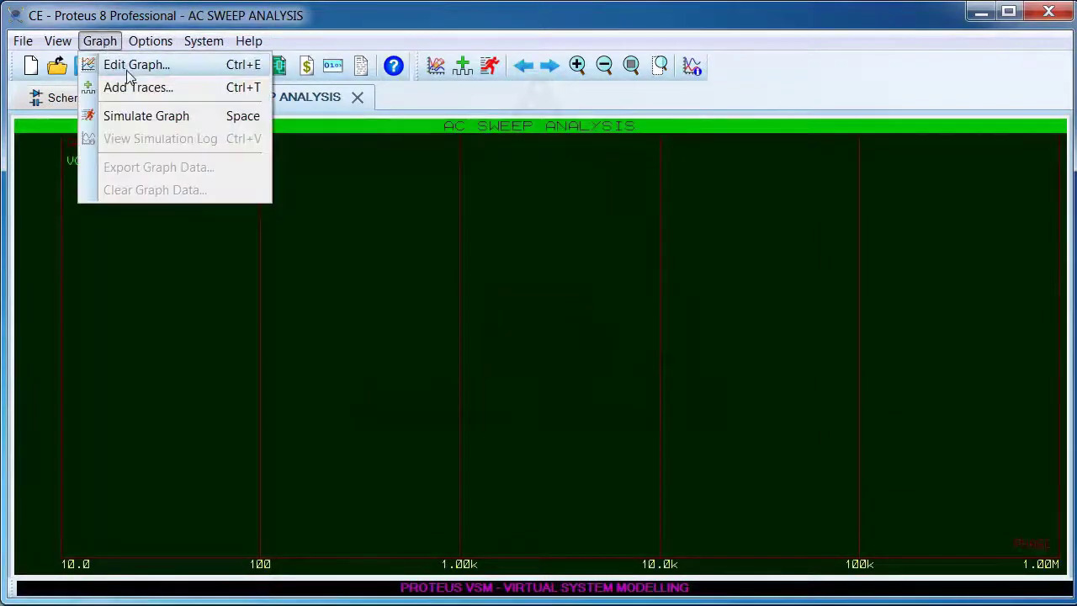
{"action": "left_click", "coordinate": [109, 65]}
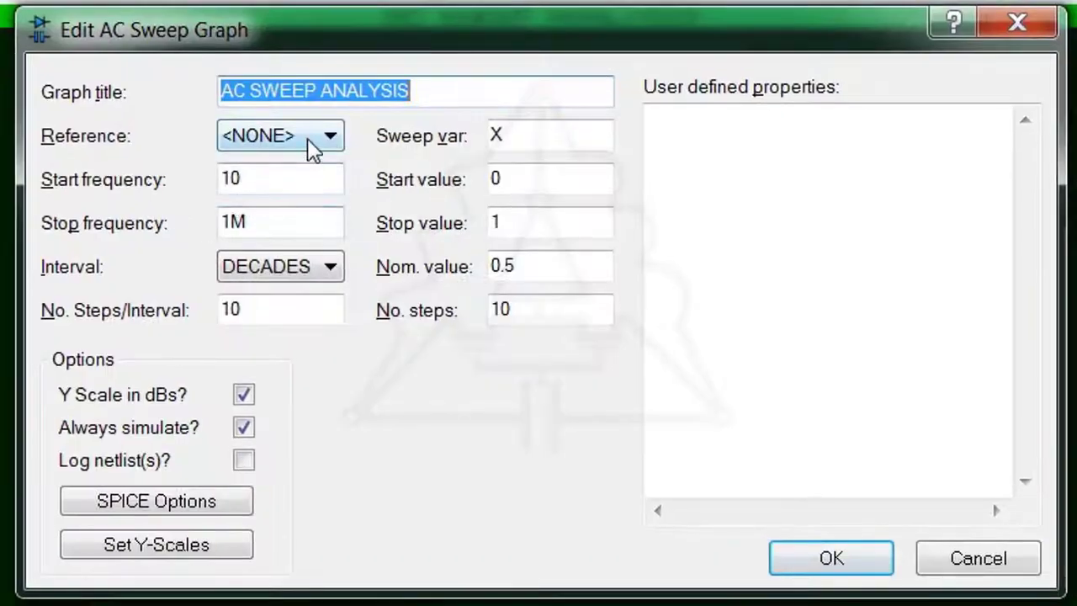
{"action": "left_click", "coordinate": [336, 140]}
{"action": "left_click", "coordinate": [274, 205]}
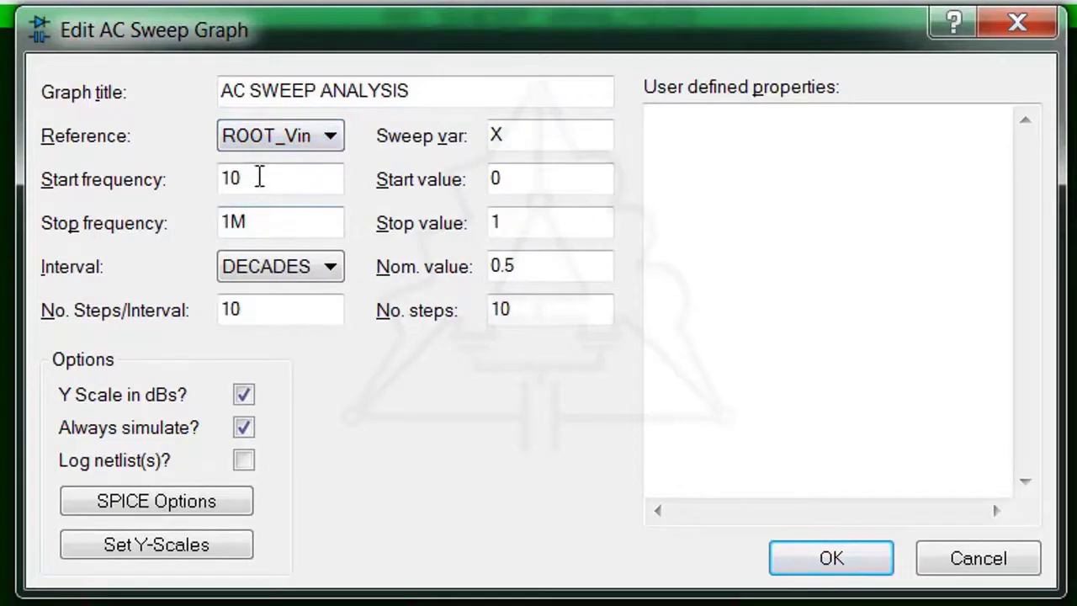
{"action": "left_click_drag", "start_coordinate": [257, 176], "coordinate": [180, 176]}
{"action": "type", "text": "1"}
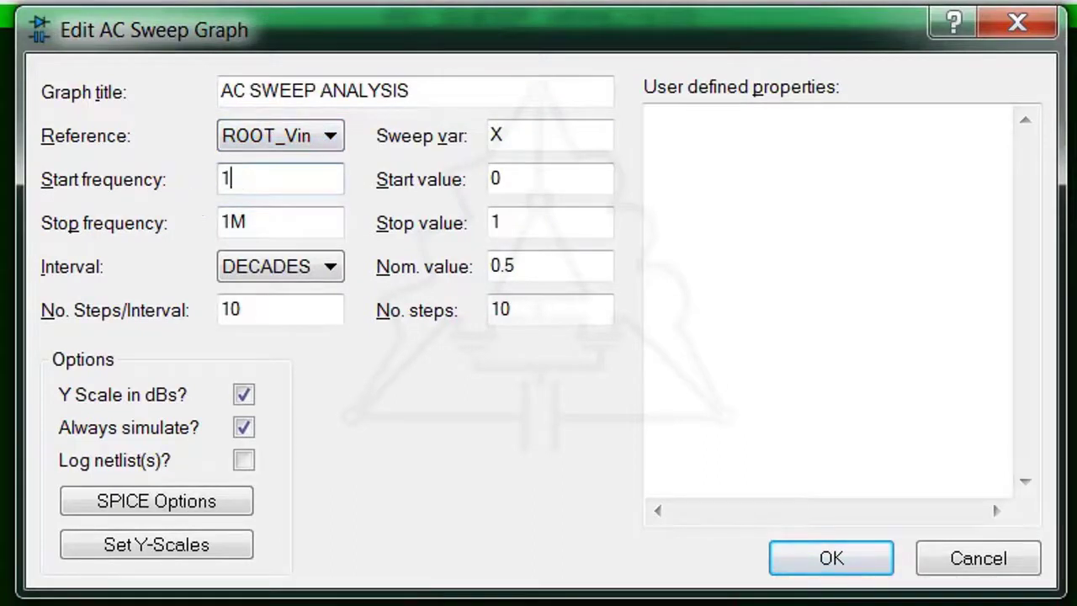
{"action": "left_click_drag", "start_coordinate": [235, 225], "coordinate": [225, 227]}
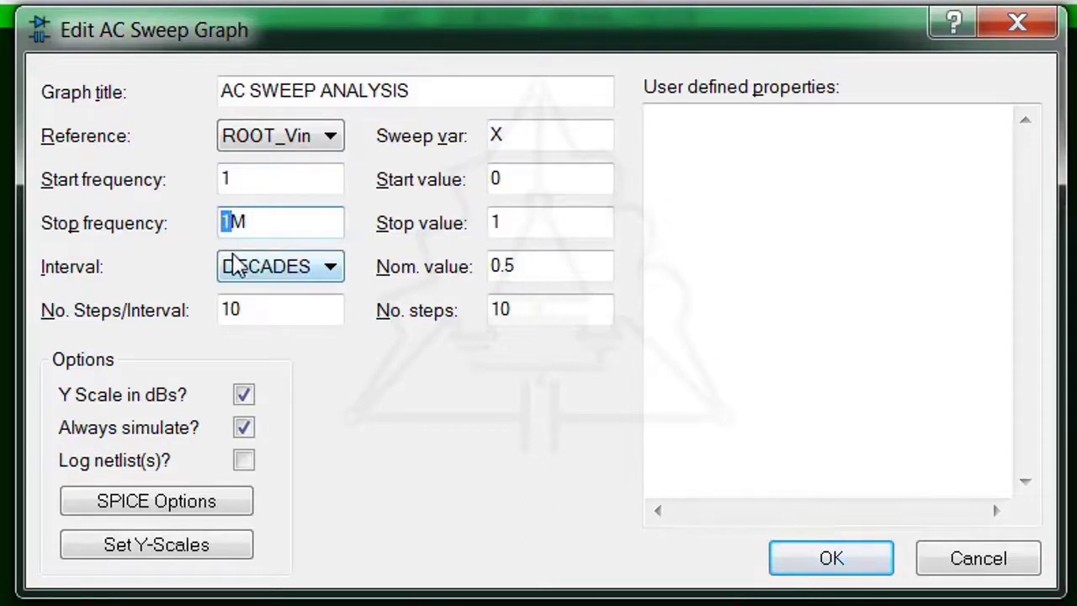
{"action": "type", "text": "200"}
{"action": "key", "text": "Tab"}
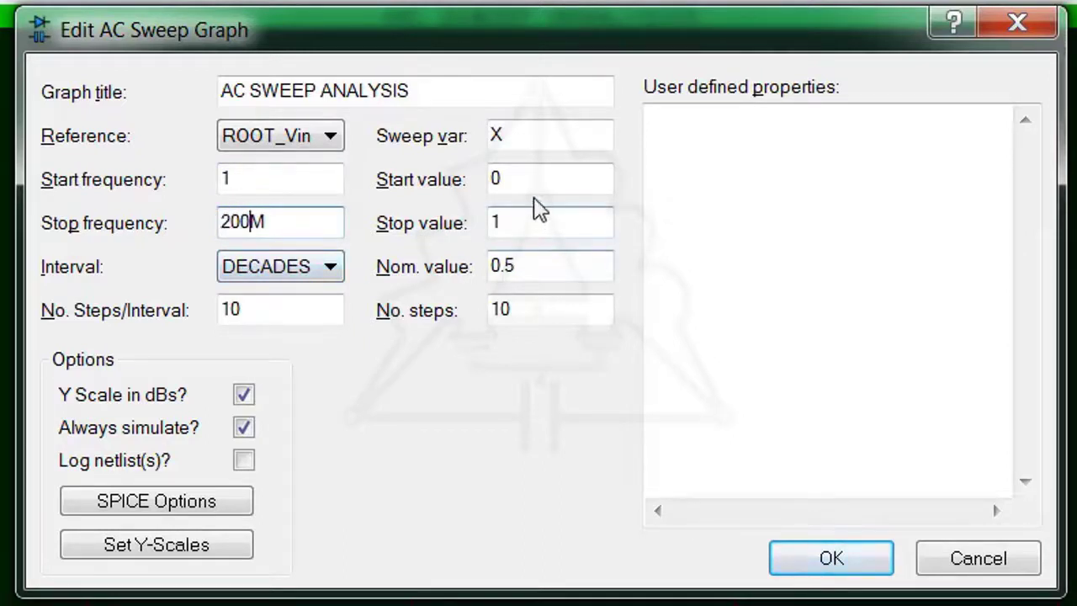
Set the graph's sweep of variable X to start at 1u and stop at 1000u, and apply the settings
{"action": "left_click", "coordinate": [526, 145]}
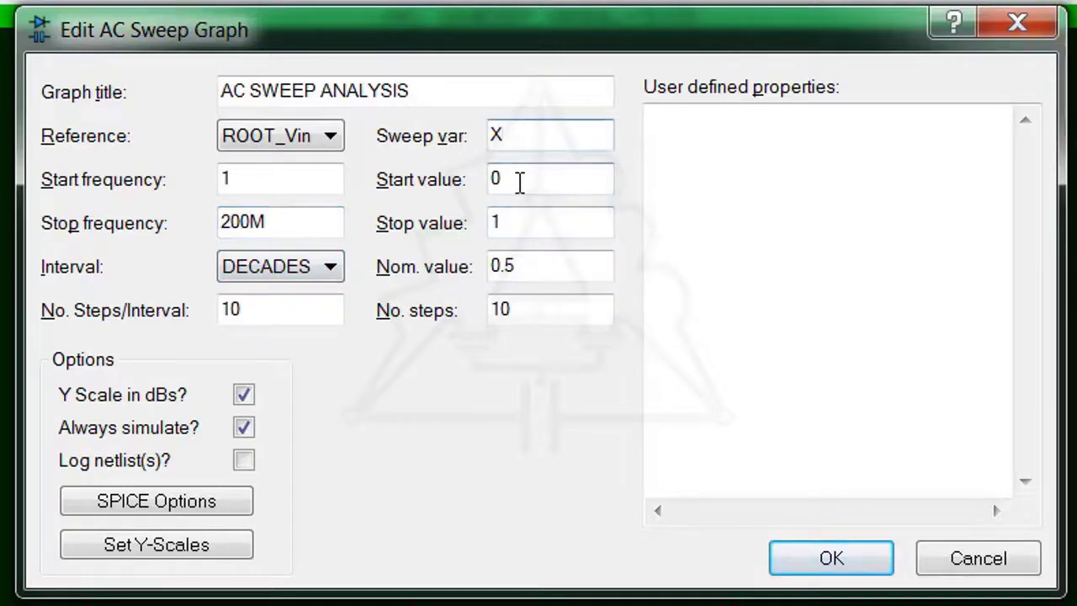
{"action": "left_click_drag", "start_coordinate": [510, 180], "coordinate": [494, 179]}
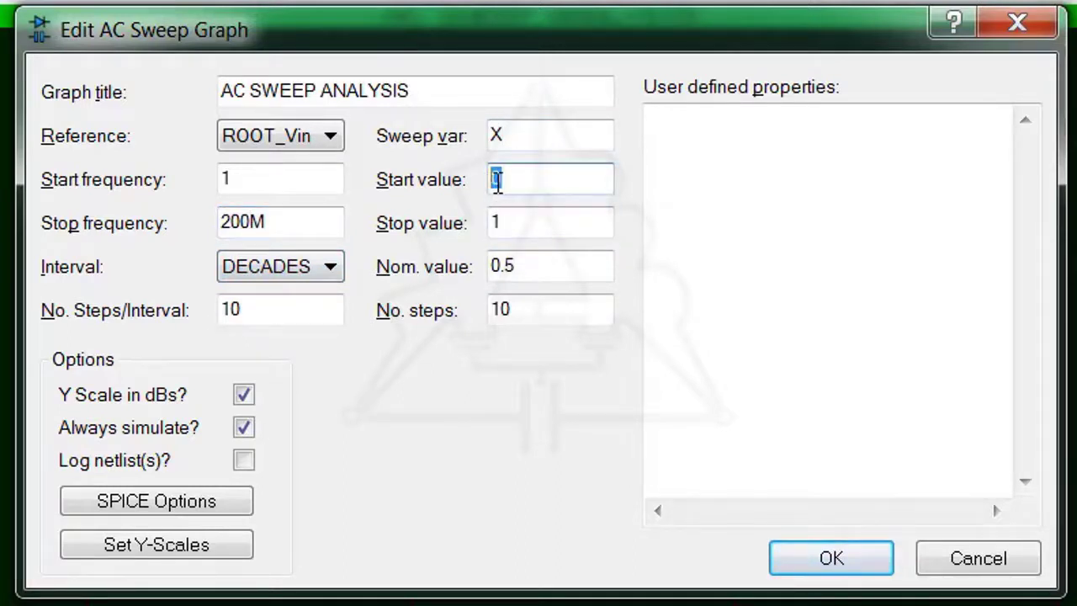
{"action": "type", "text": "1u"}
{"action": "left_click", "coordinate": [513, 222]}
{"action": "type", "text": "5"}
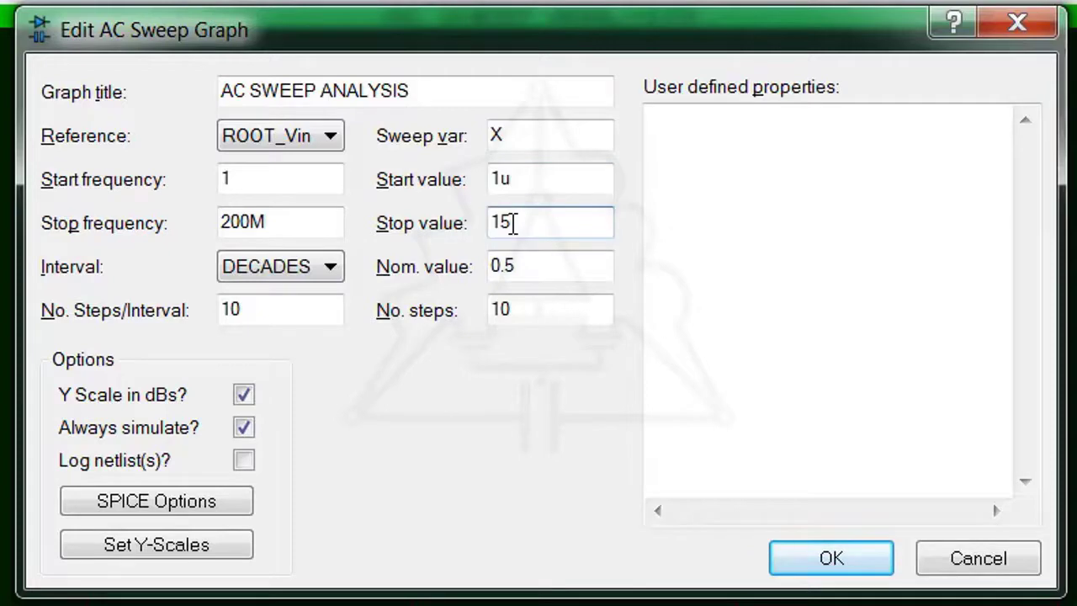
{"action": "key", "text": "BackSpace"}
{"action": "type", "text": "00"}
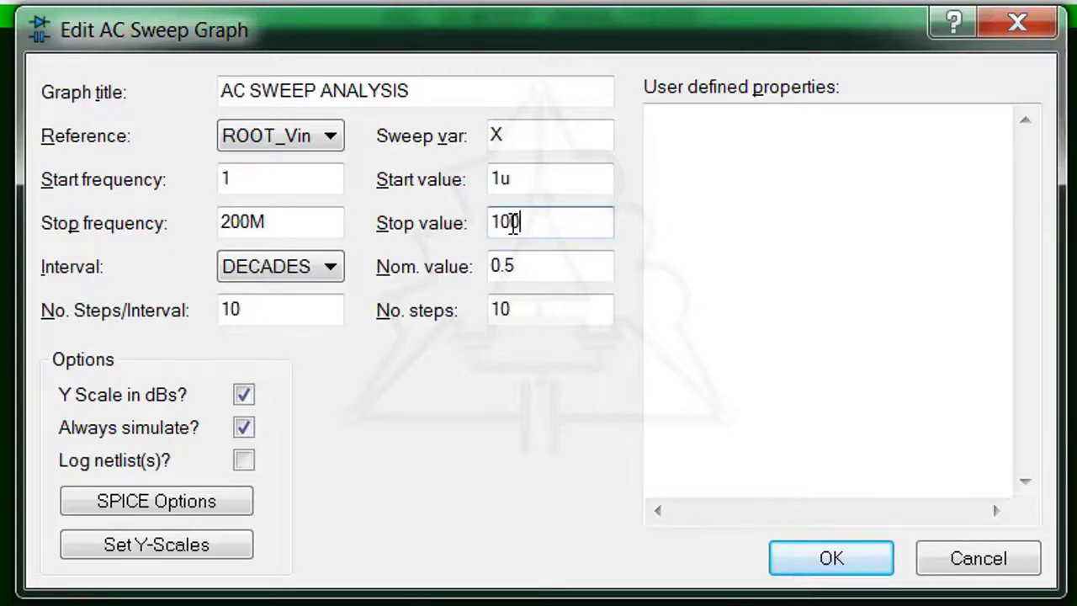
{"action": "type", "text": "0"}
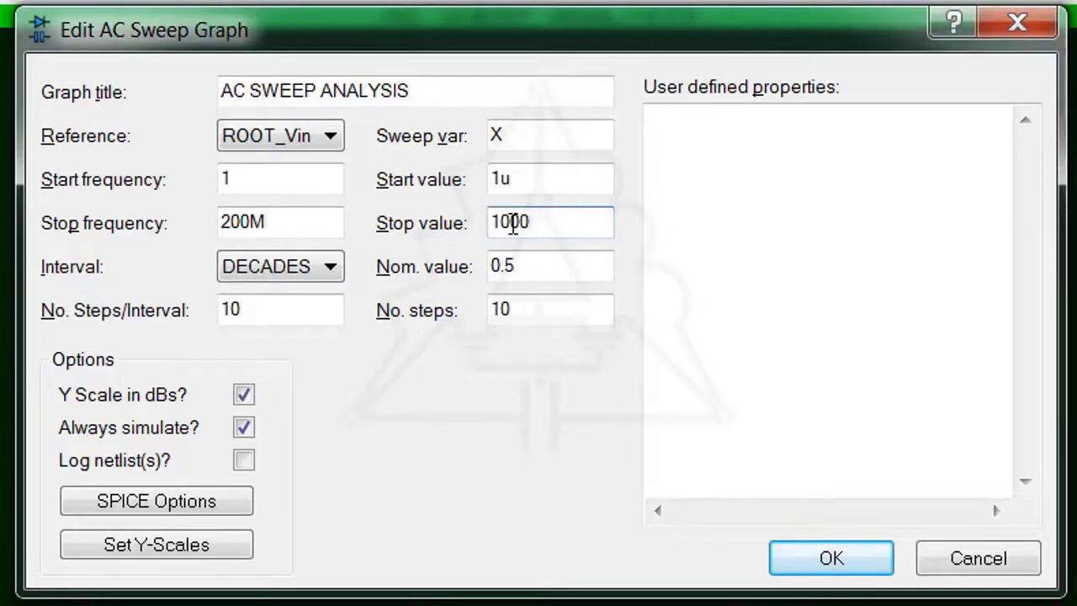
{"action": "type", "text": "u"}
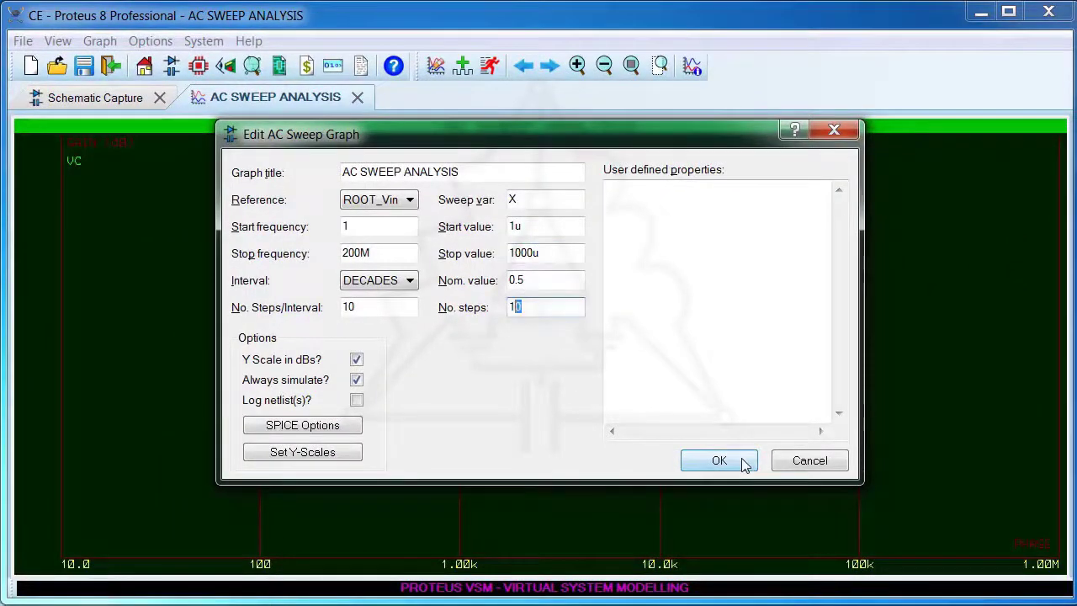
{"action": "left_click", "coordinate": [719, 460]}
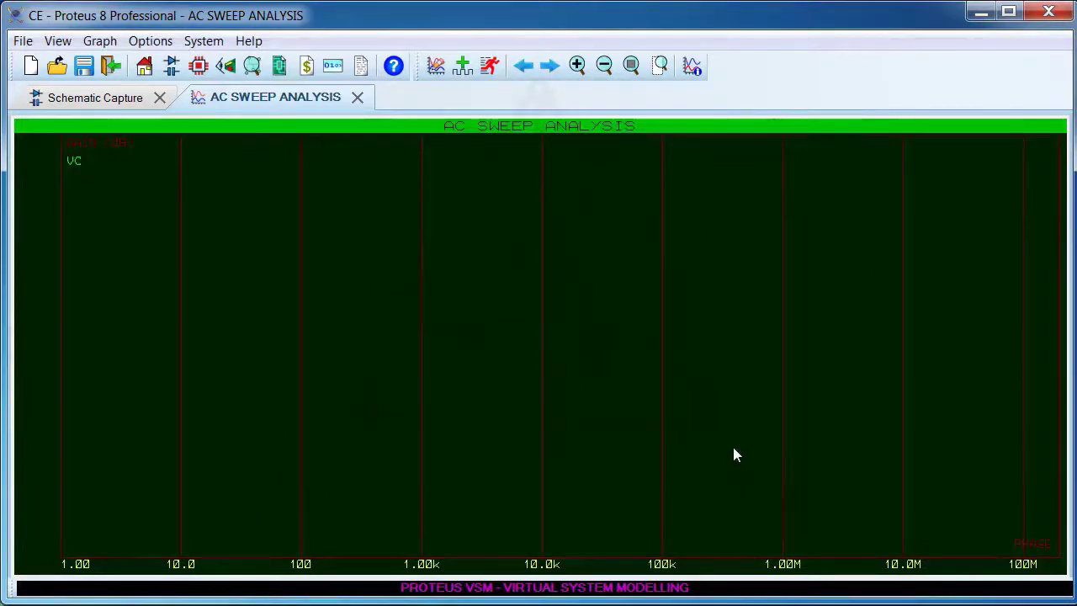
Simulate the AC sweep and inspect the low-frequency VC gain curves for different C3 values before closing the enlarged graph
{"action": "key", "text": "space"}
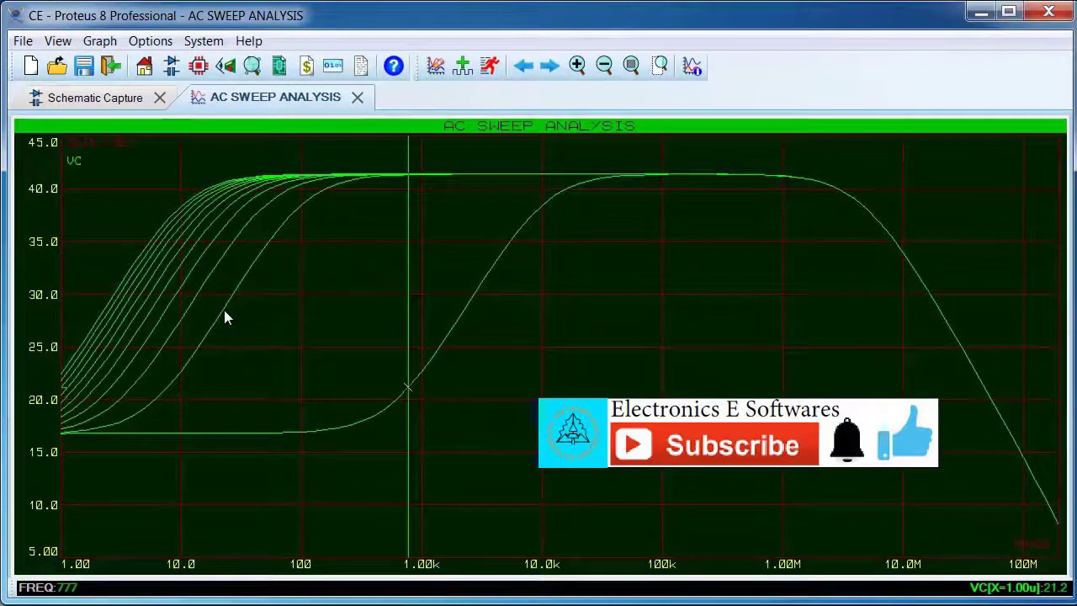
{"action": "left_click", "coordinate": [224, 312]}
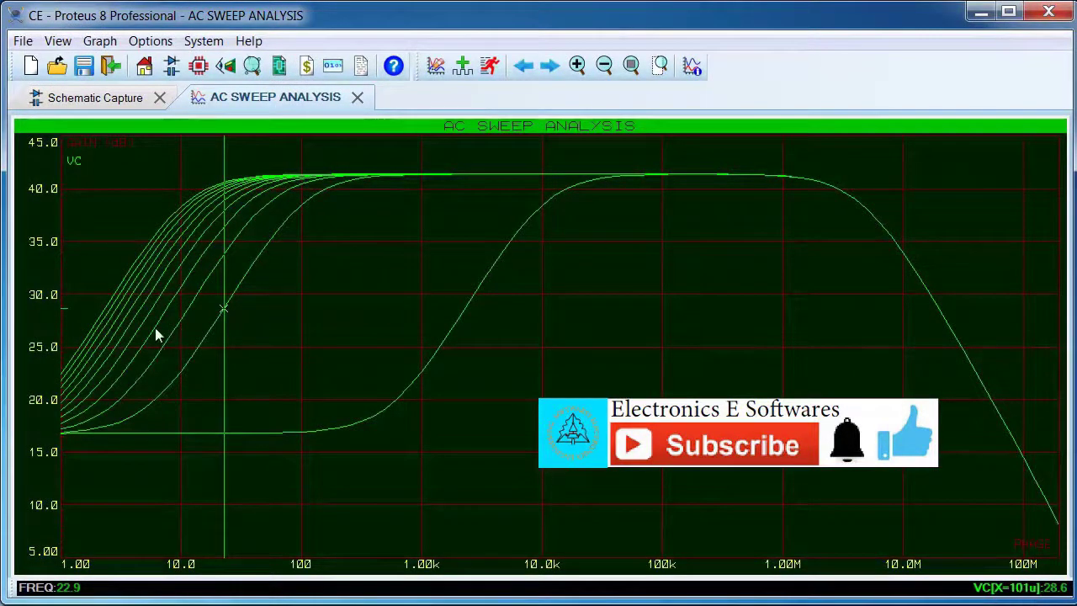
{"action": "left_click", "coordinate": [121, 284]}
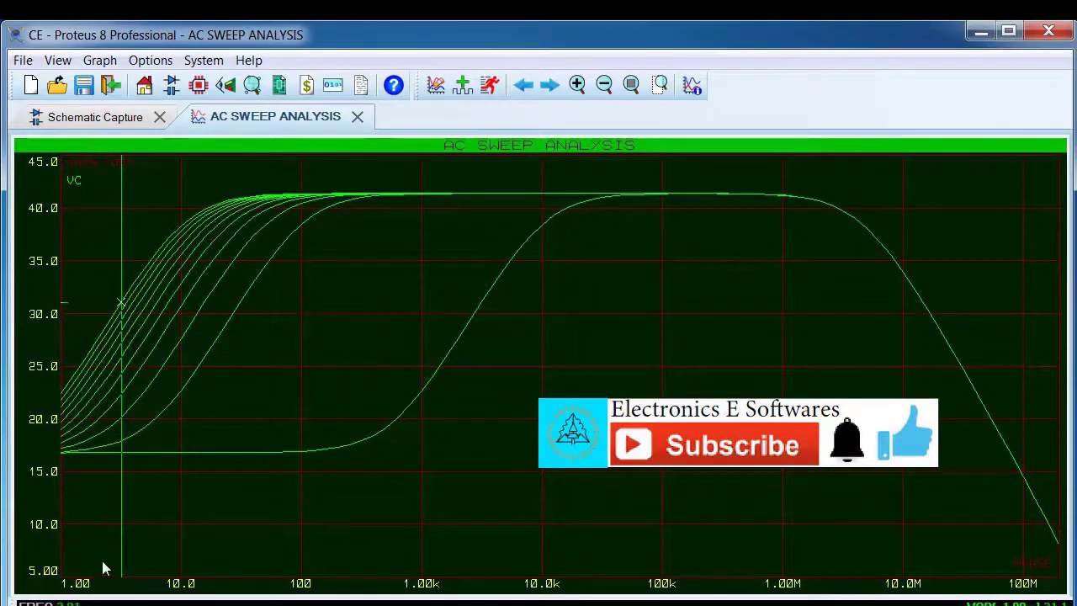
{"action": "left_click", "coordinate": [359, 117]}
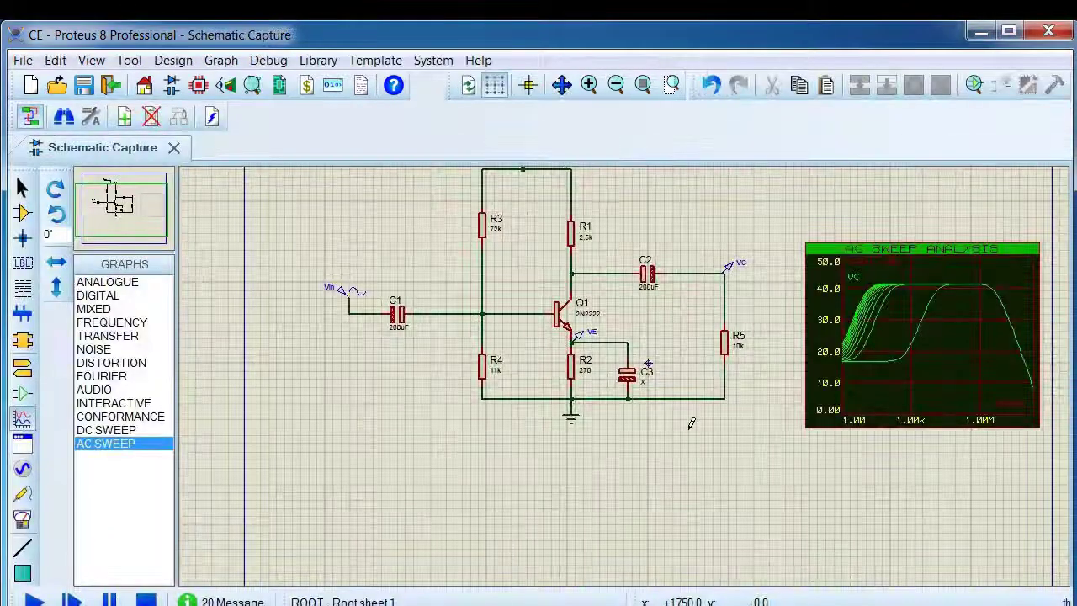